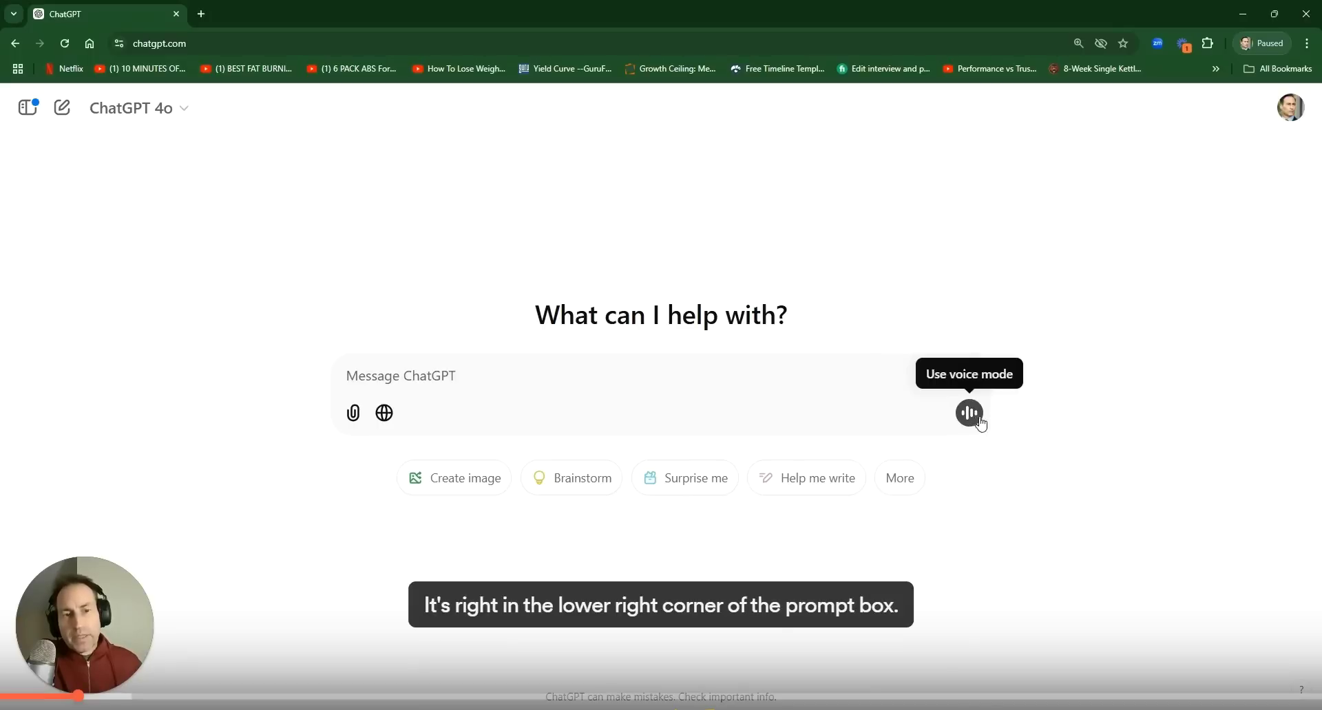
# Start a voice mode conversation and end it, and bring up the slash command list in the message box
pyautogui.click(971, 414)
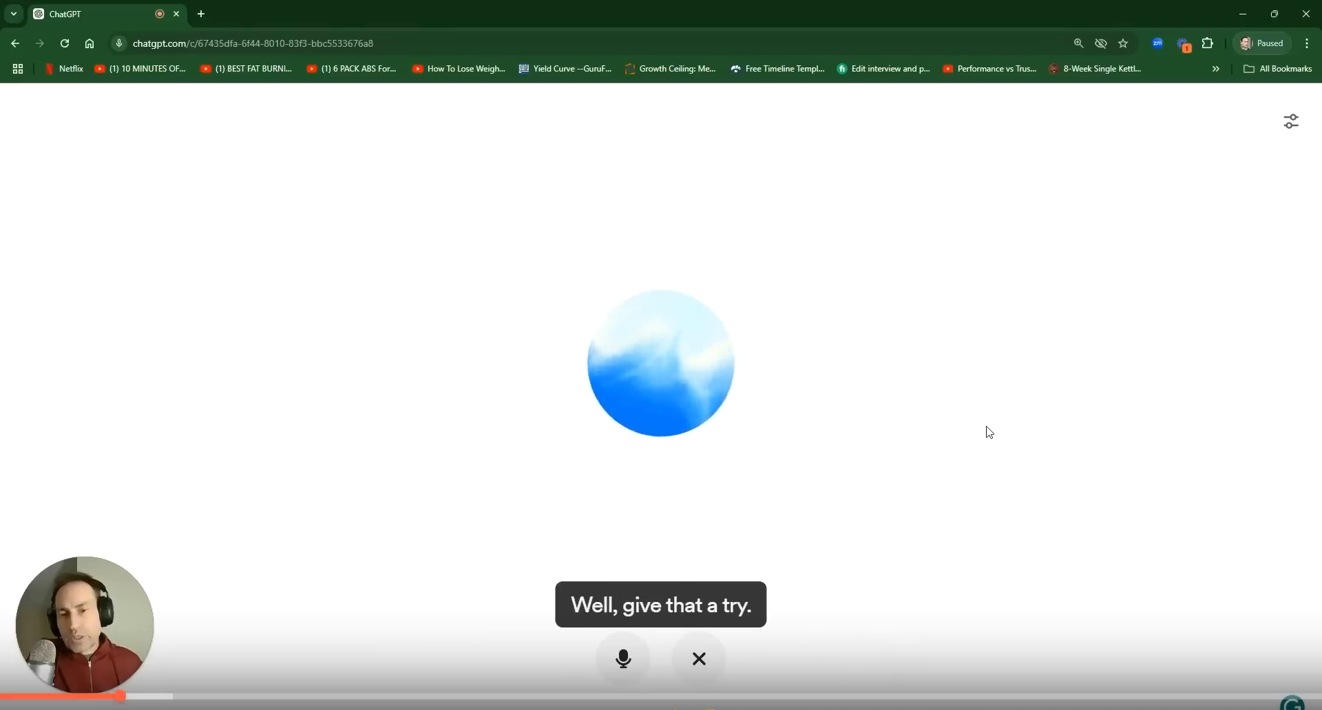
pyautogui.click(698, 659)
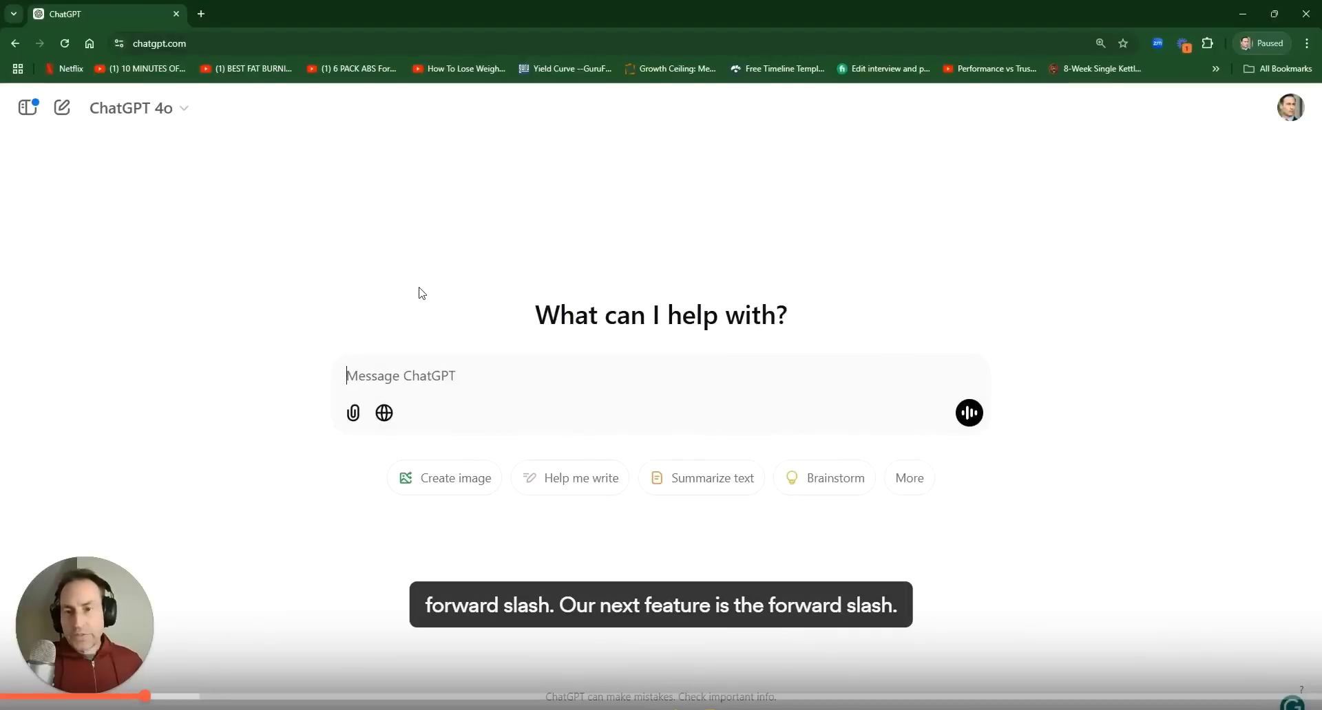
pyautogui.write('/')
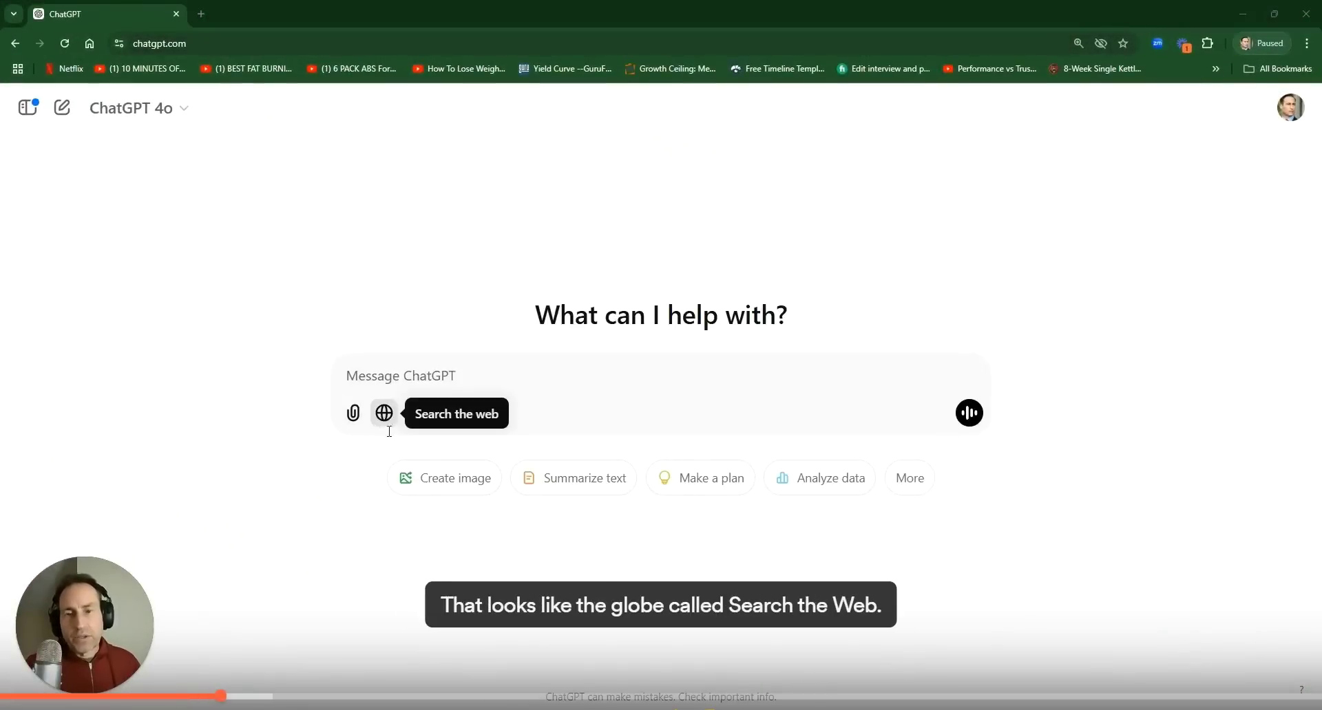
# Send the prompt "Taylor Swift" in a new chat with web search off
pyautogui.click(409, 379)
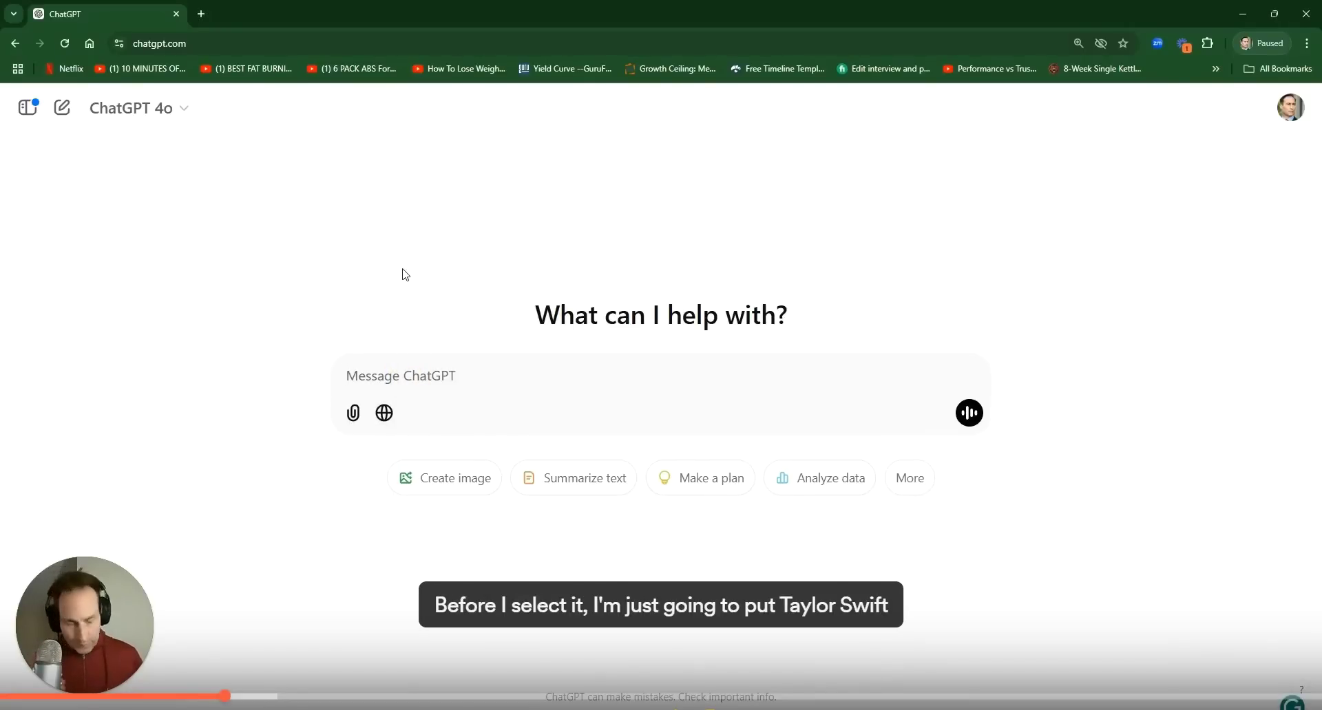
pyautogui.write('Taylor Swift')
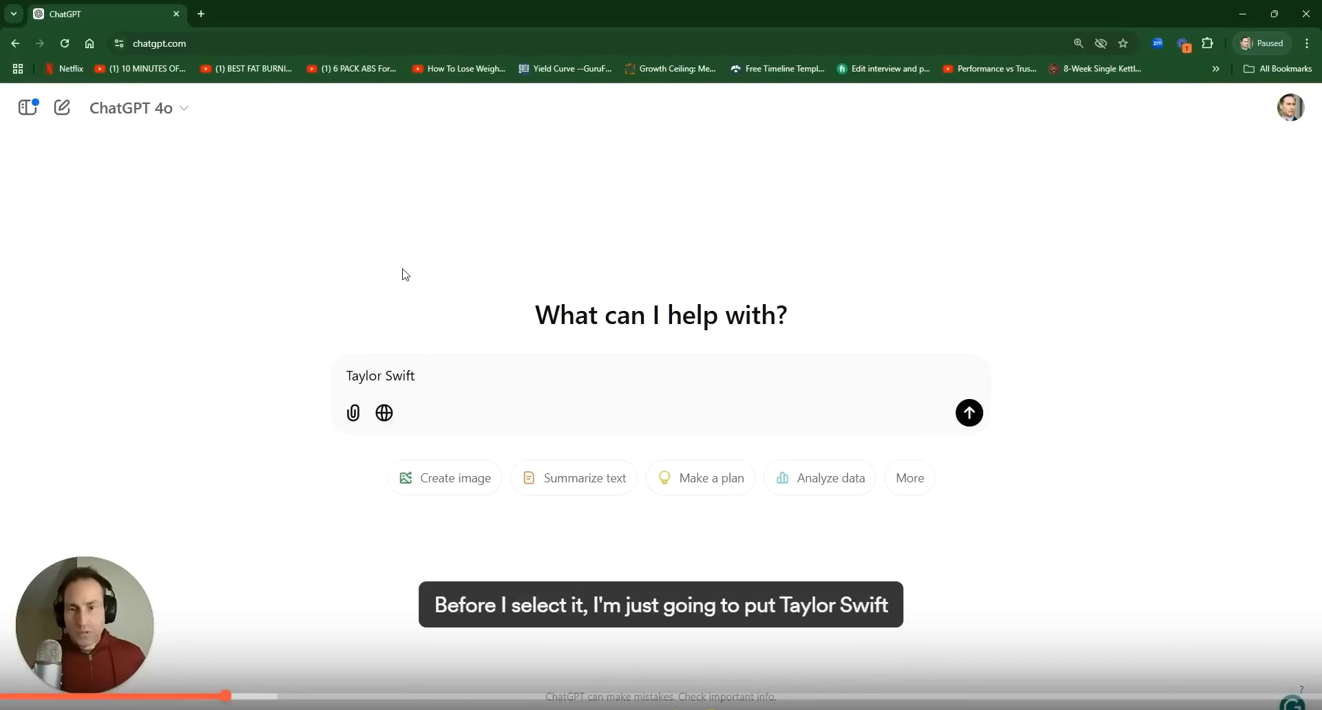
pyautogui.click(970, 422)
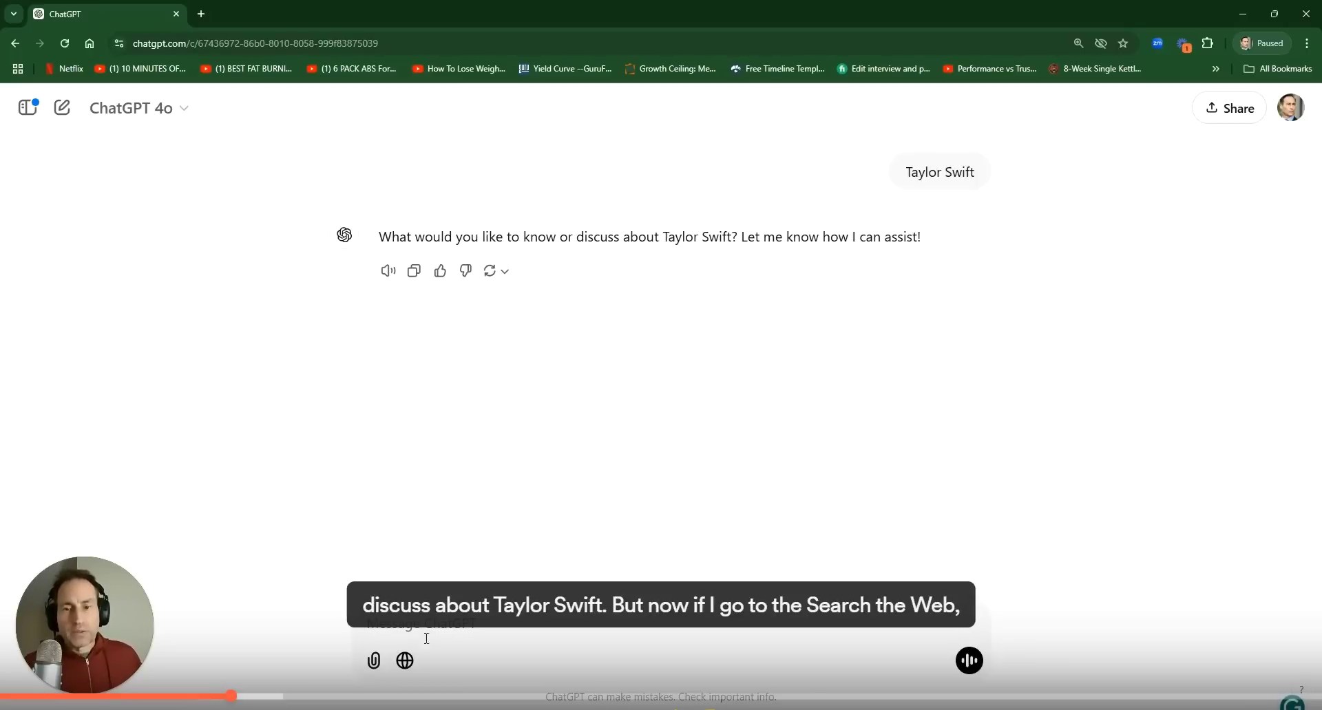
# Enable web search for the same chat and send the prompt "Taylor Swift" again
pyautogui.click(408, 665)
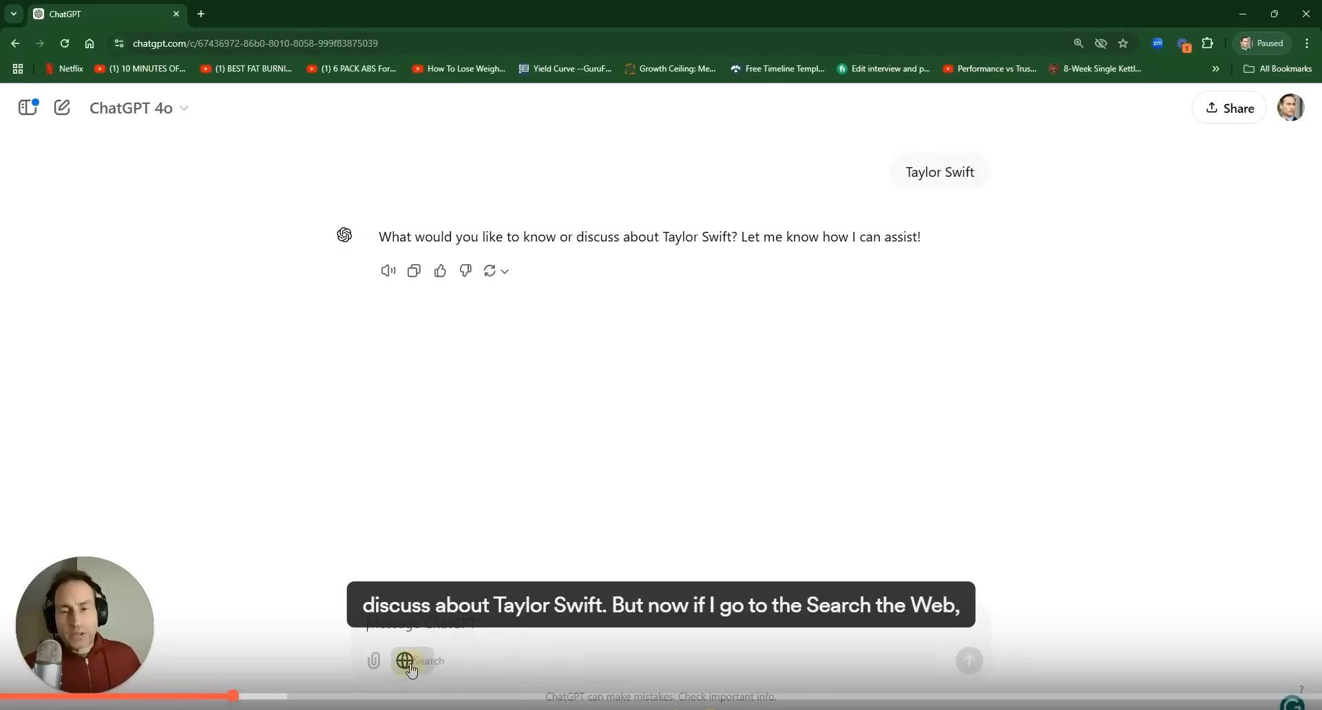
pyautogui.click(402, 625)
pyautogui.write('Taylor Swift')
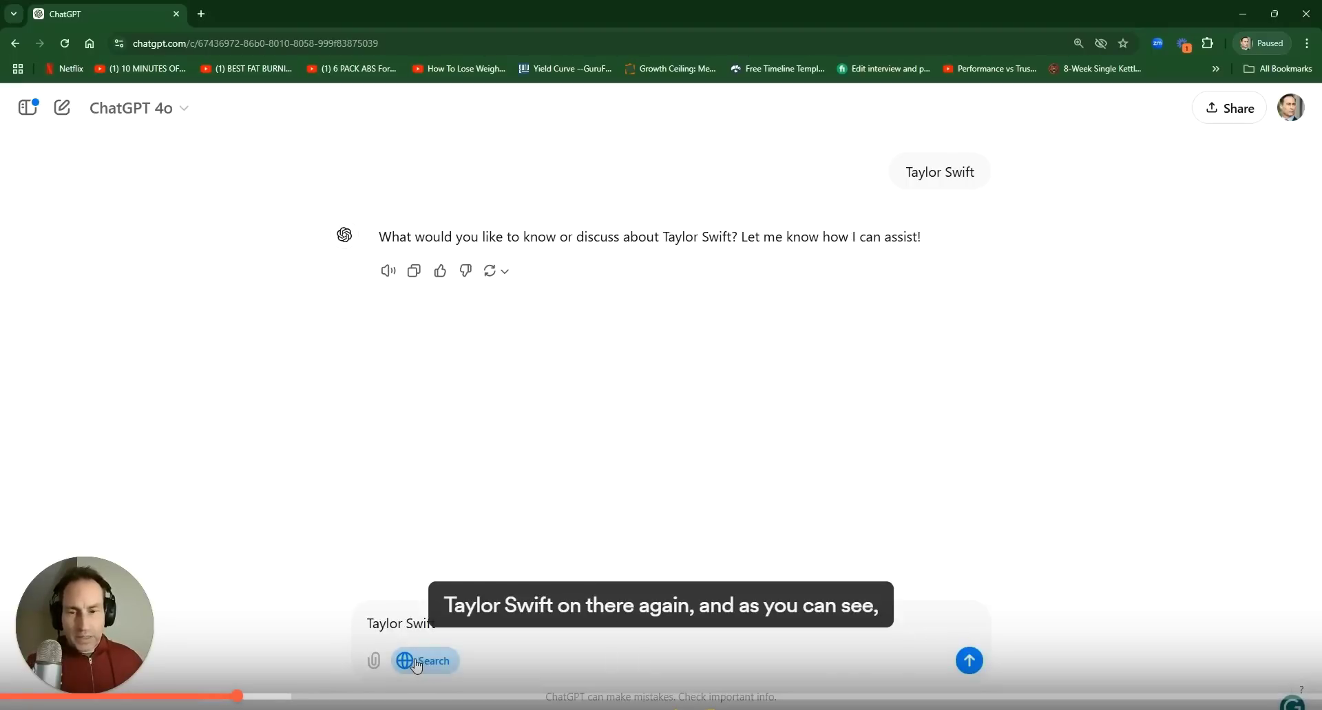
pyautogui.click(968, 662)
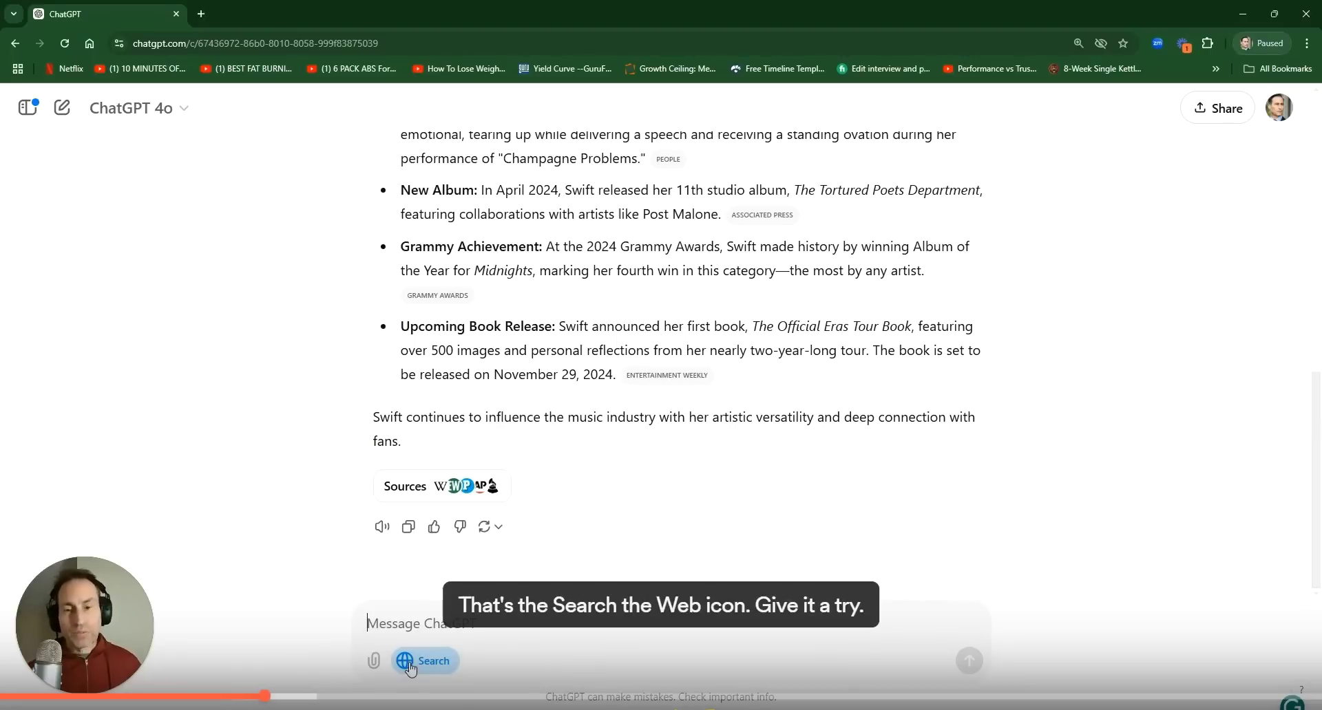
pyautogui.click(438, 666)
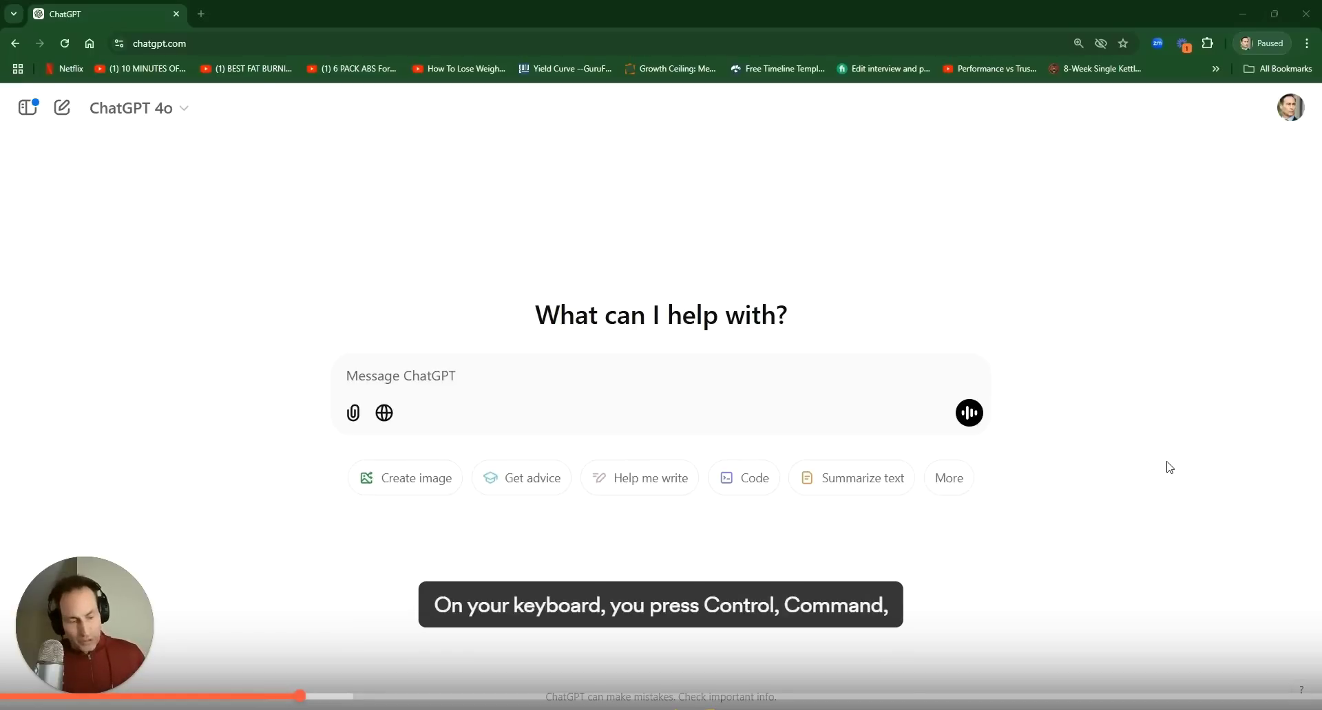
# Search the chat history for "strategic plan" and look through the matching threads
pyautogui.hotkey('ctrl', 'k')
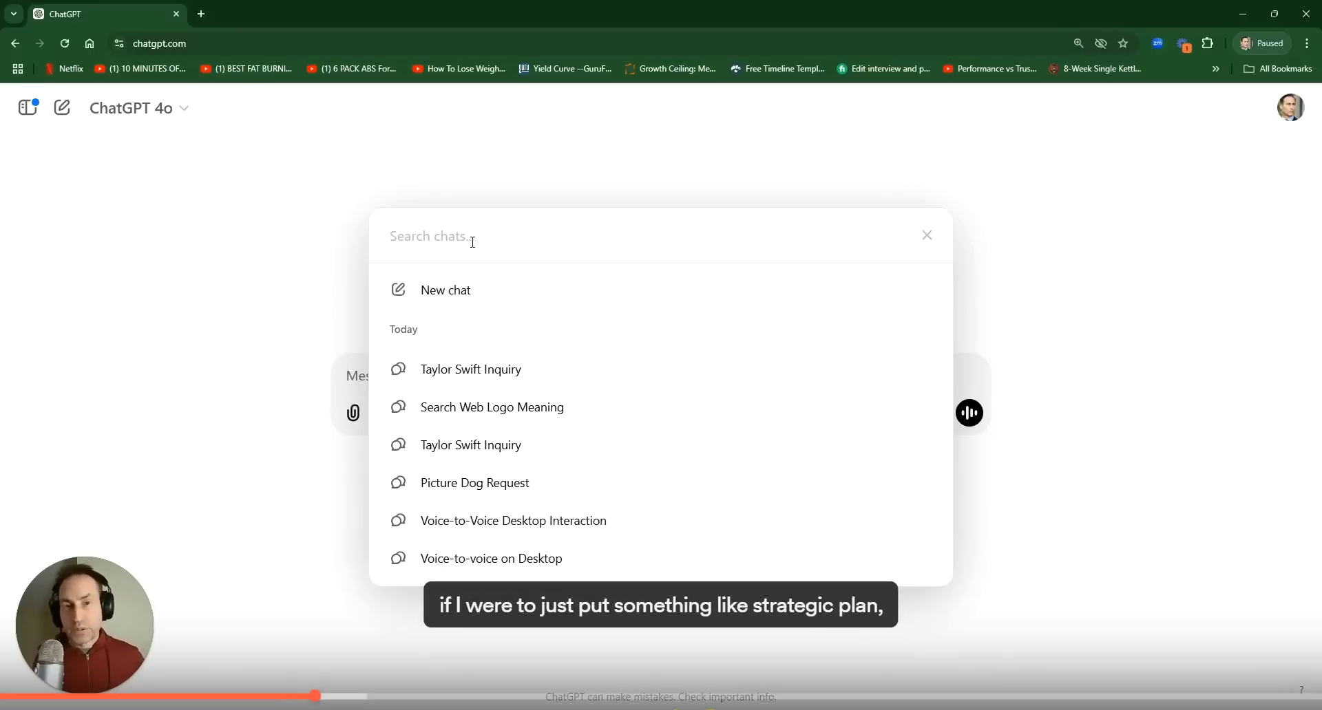
pyautogui.write('strategic plan')
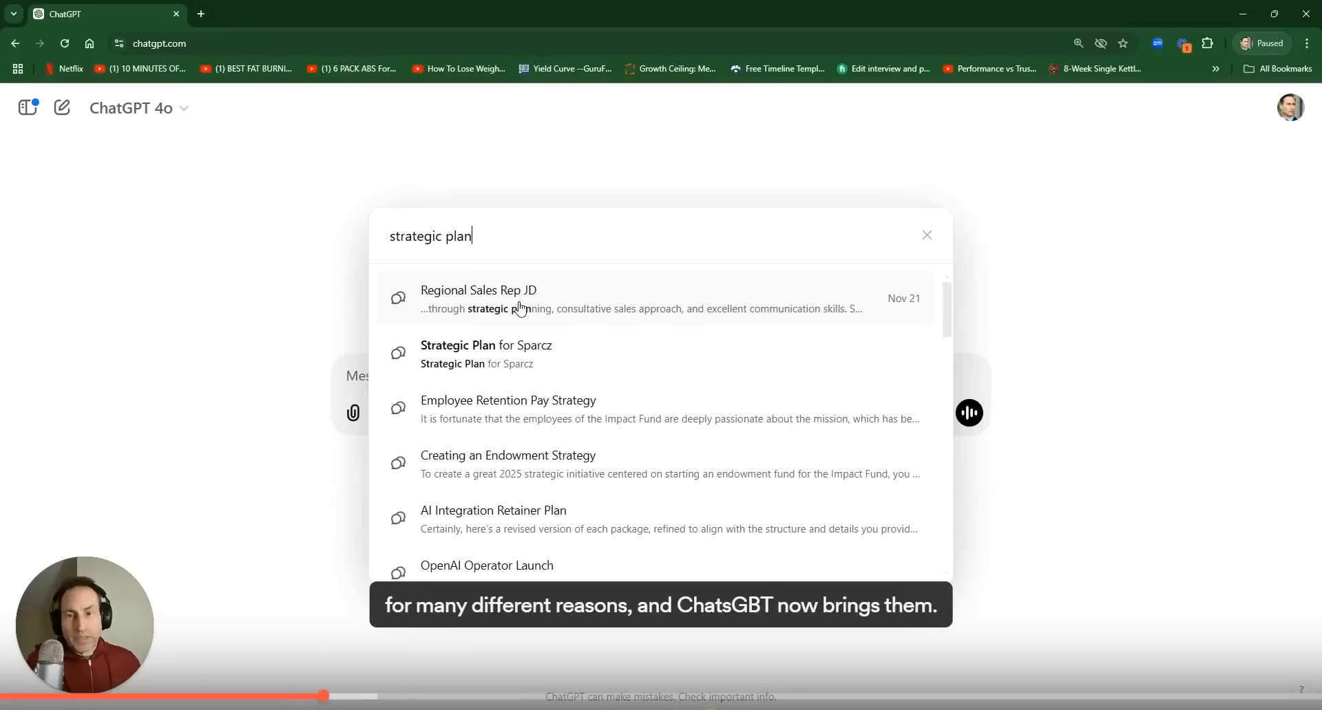
pyautogui.scroll(-9, 521, 360)
pyautogui.scroll(-5, 521, 359)
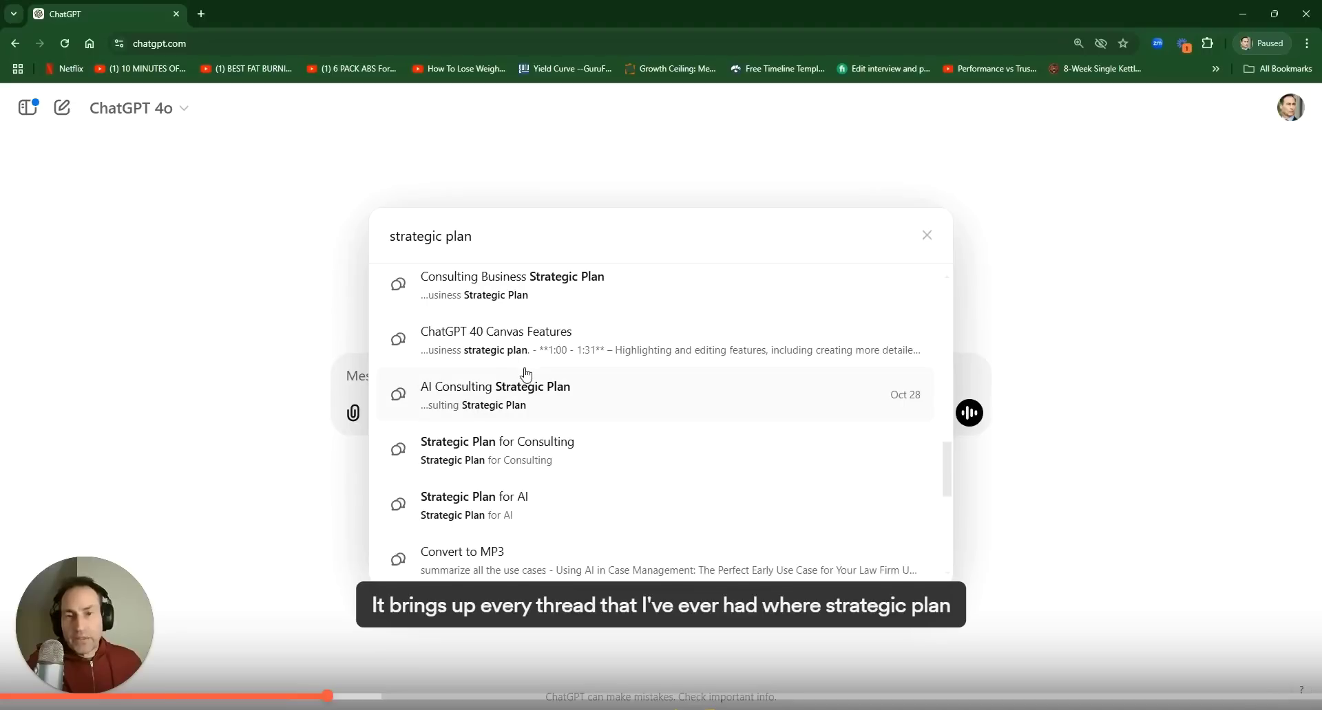
pyautogui.scroll(-7, 525, 374)
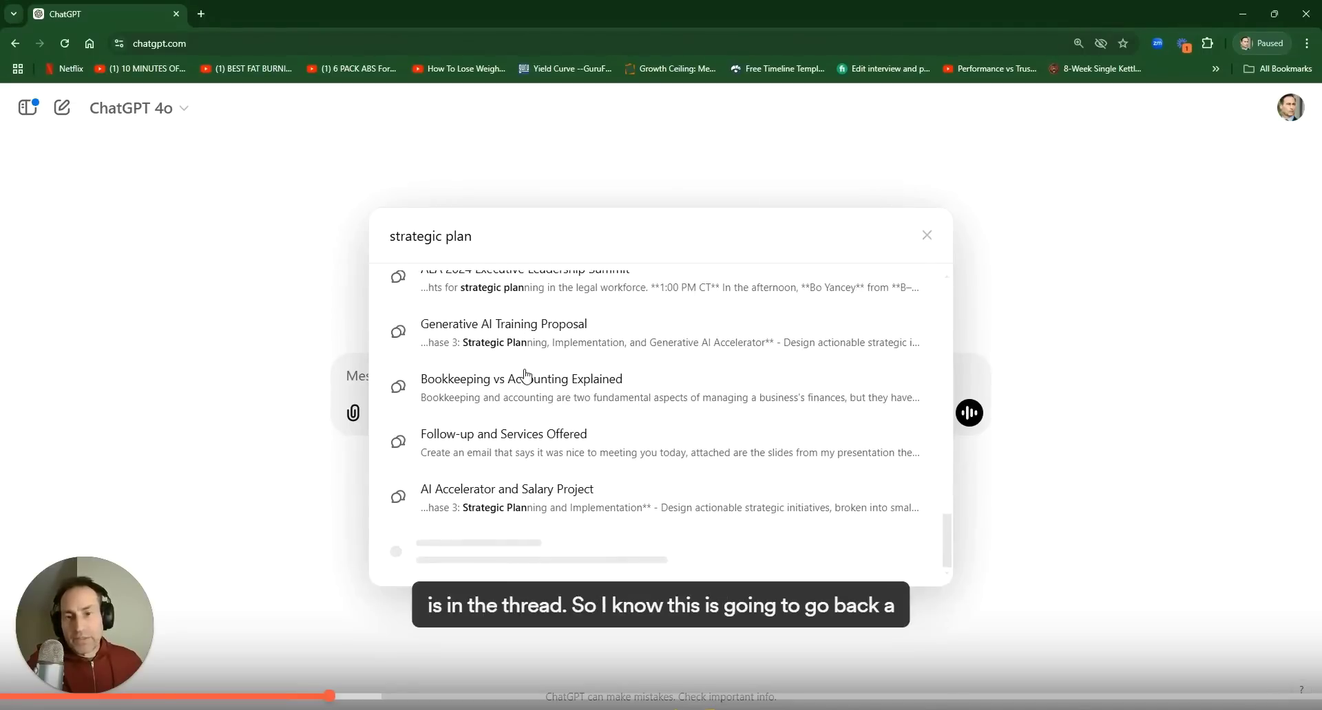
pyautogui.scroll(-8, 530, 385)
pyautogui.scroll(-6, 555, 441)
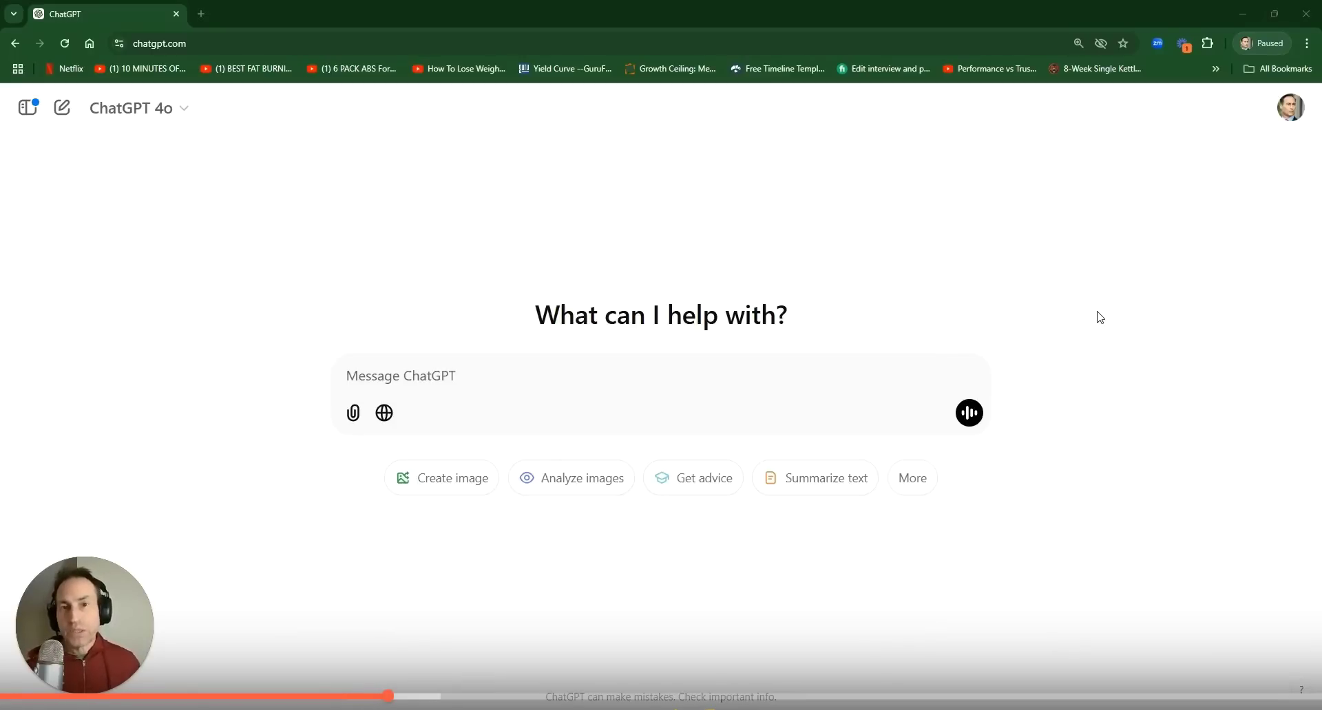
# Open the Personalization settings and switch Memory off and back on
pyautogui.click(1290, 108)
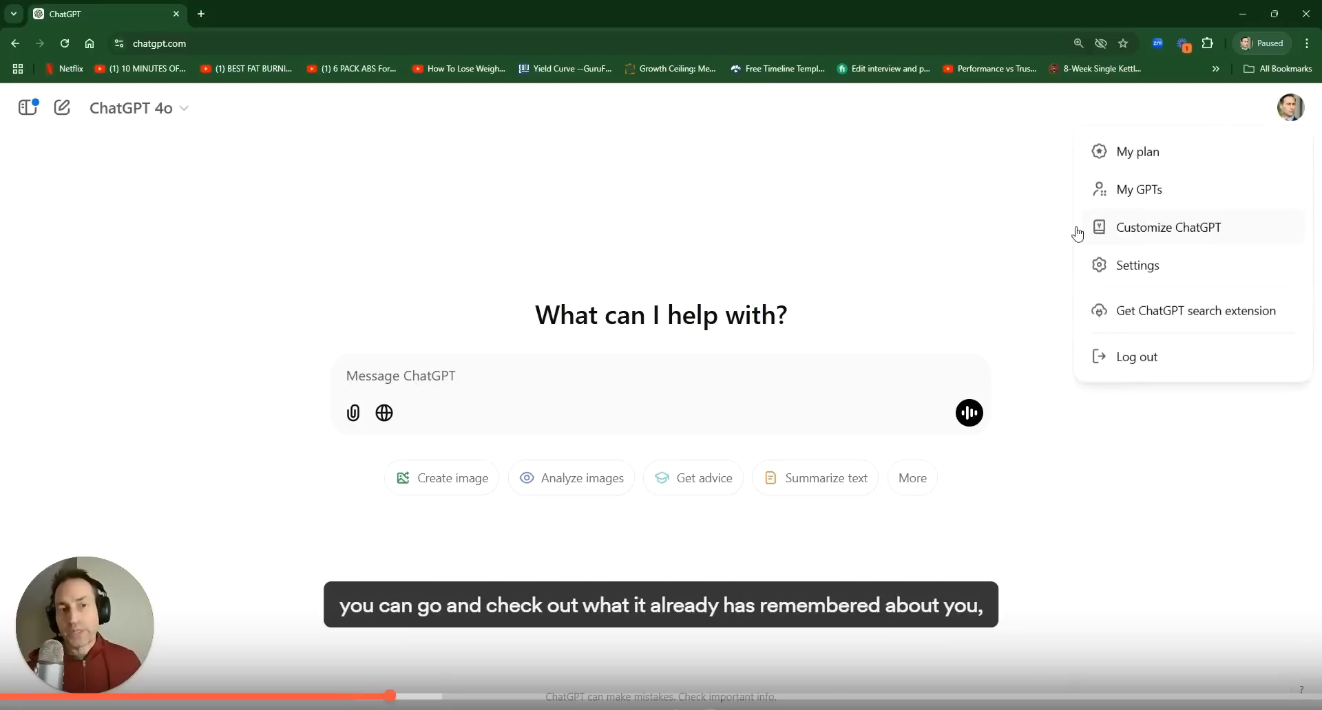
pyautogui.click(1036, 207)
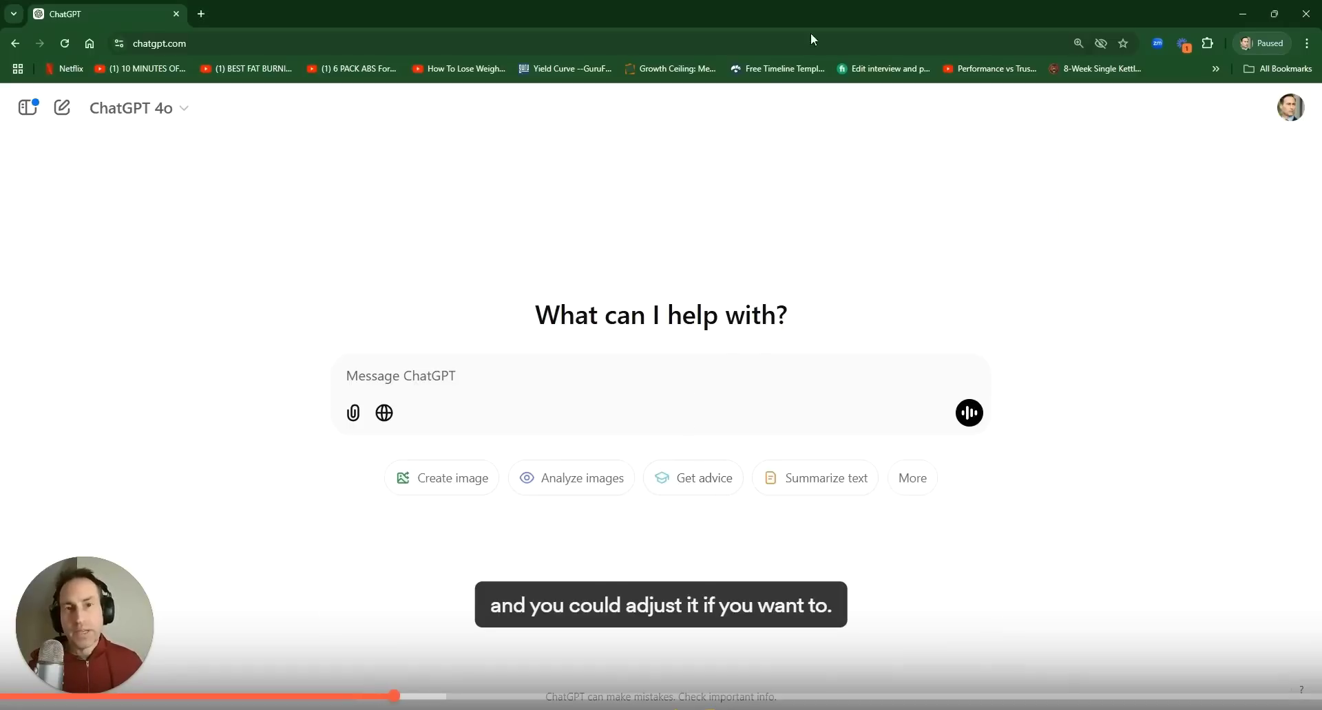
pyautogui.click(1293, 114)
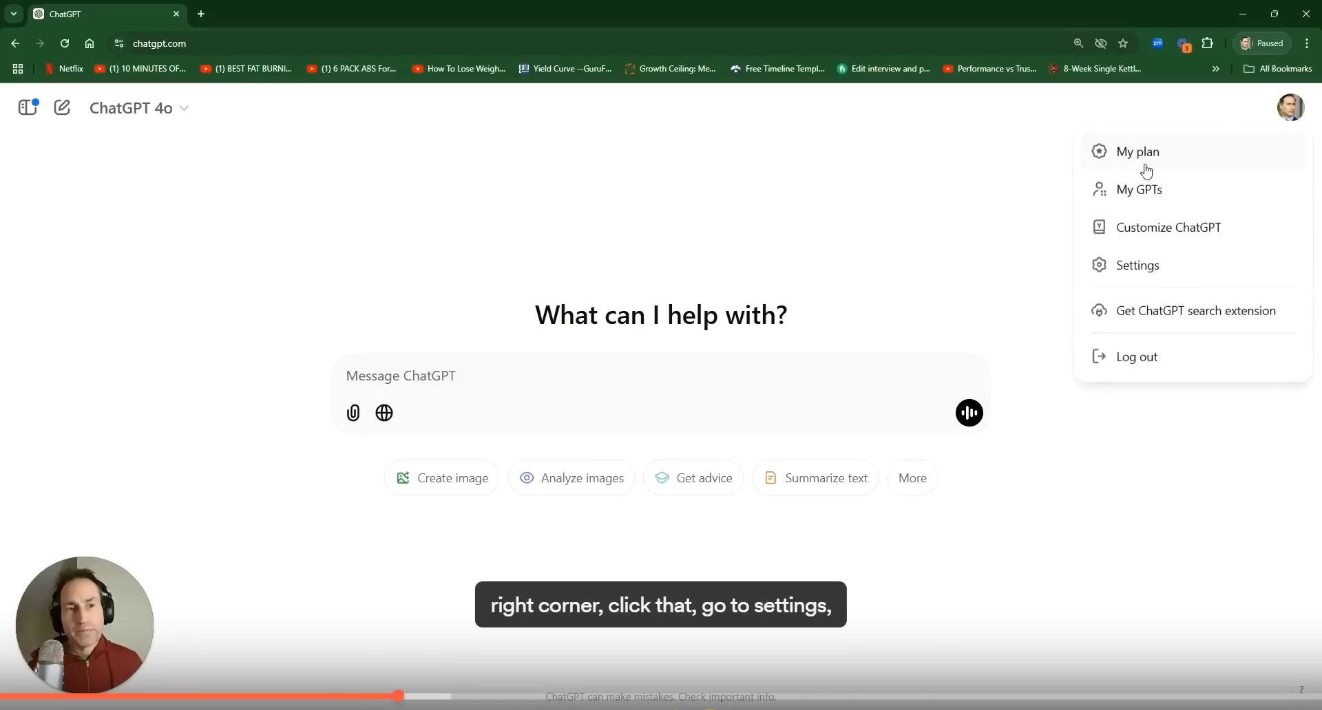
pyautogui.click(1124, 269)
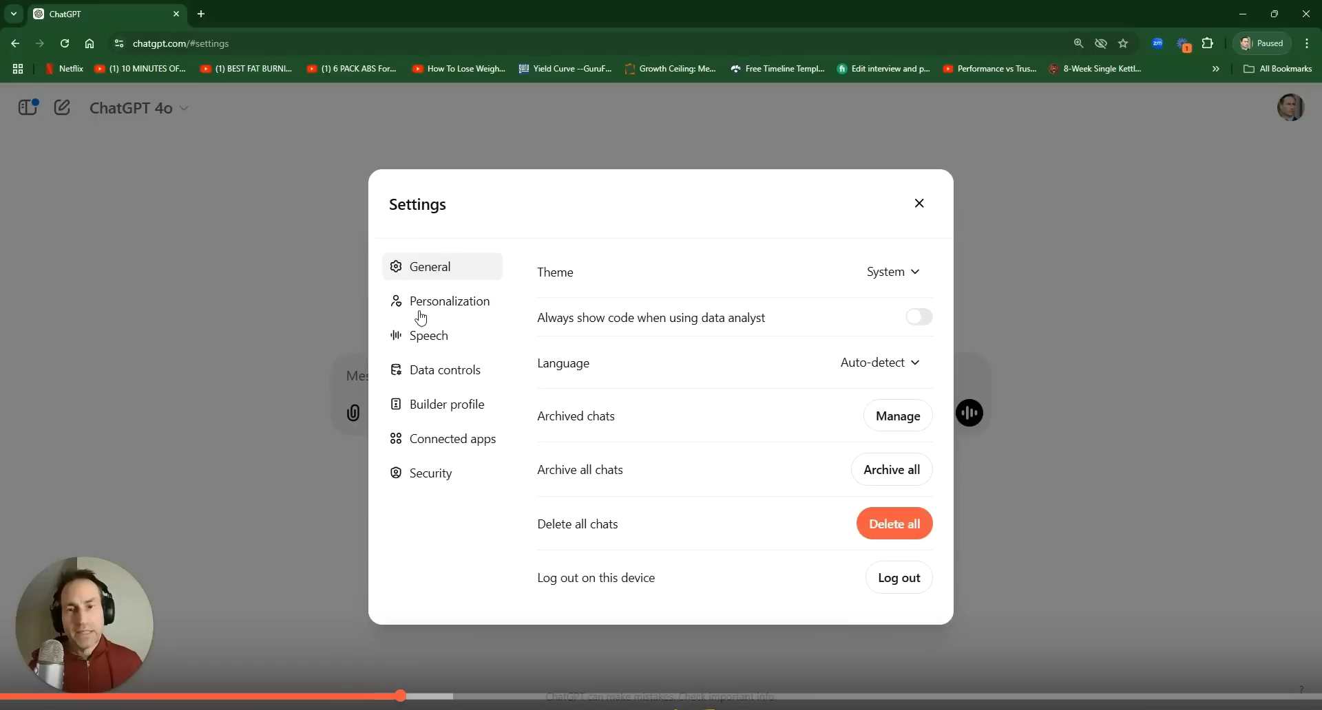
pyautogui.click(444, 315)
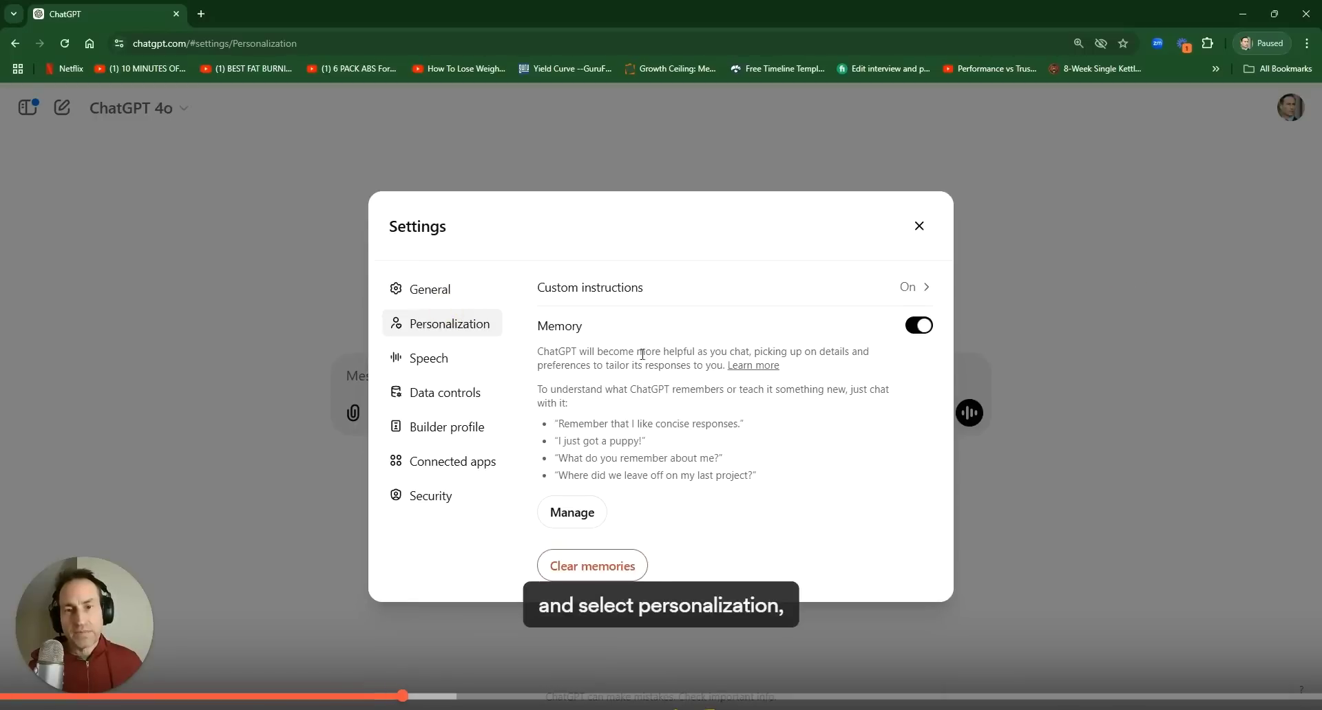
pyautogui.click(924, 329)
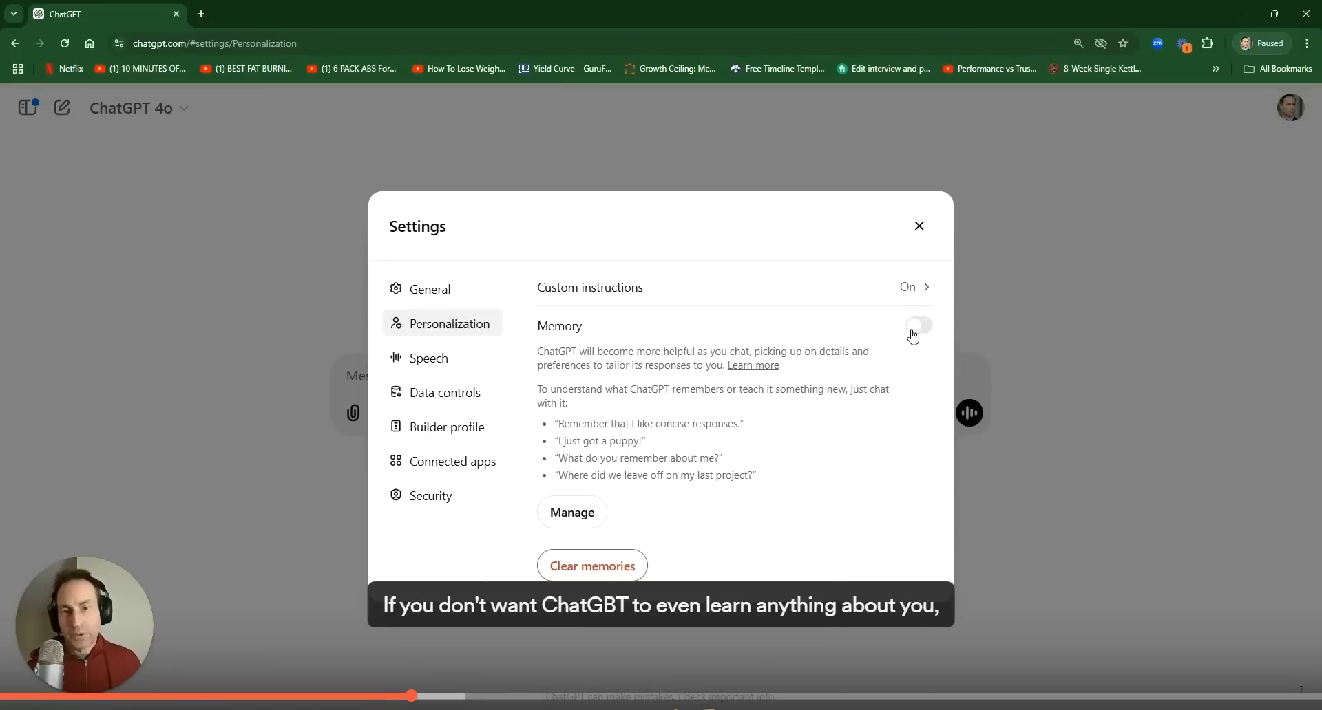
pyautogui.click(916, 330)
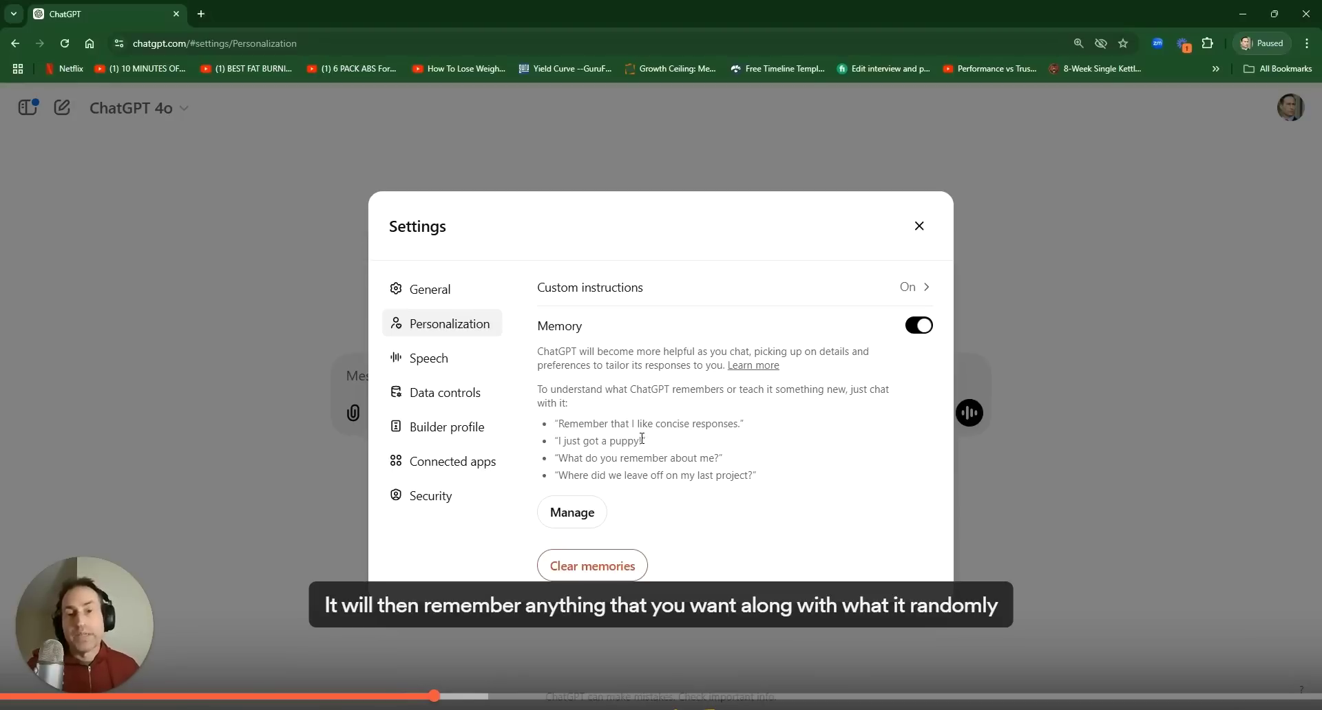
# Open the list of saved memories and look through the remembered entries
pyautogui.click(571, 522)
pyautogui.scroll(-5, 647, 410)
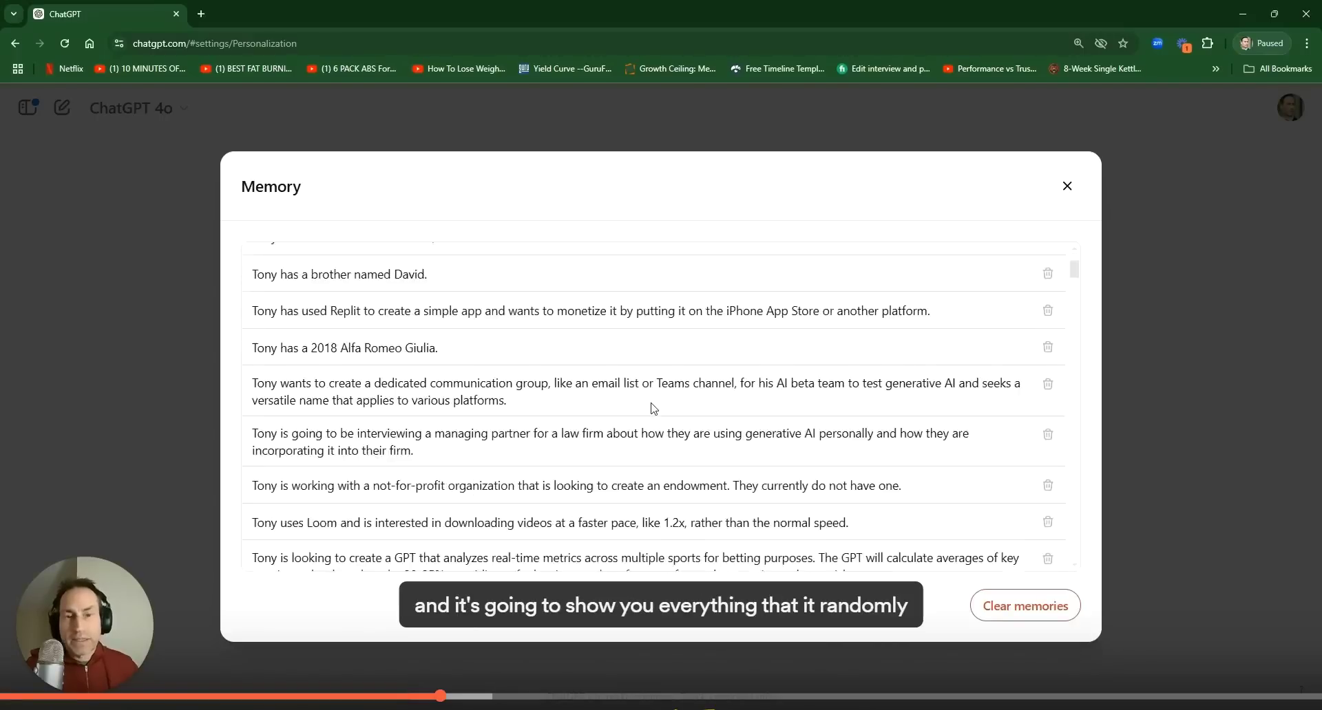
pyautogui.scroll(-15, 654, 408)
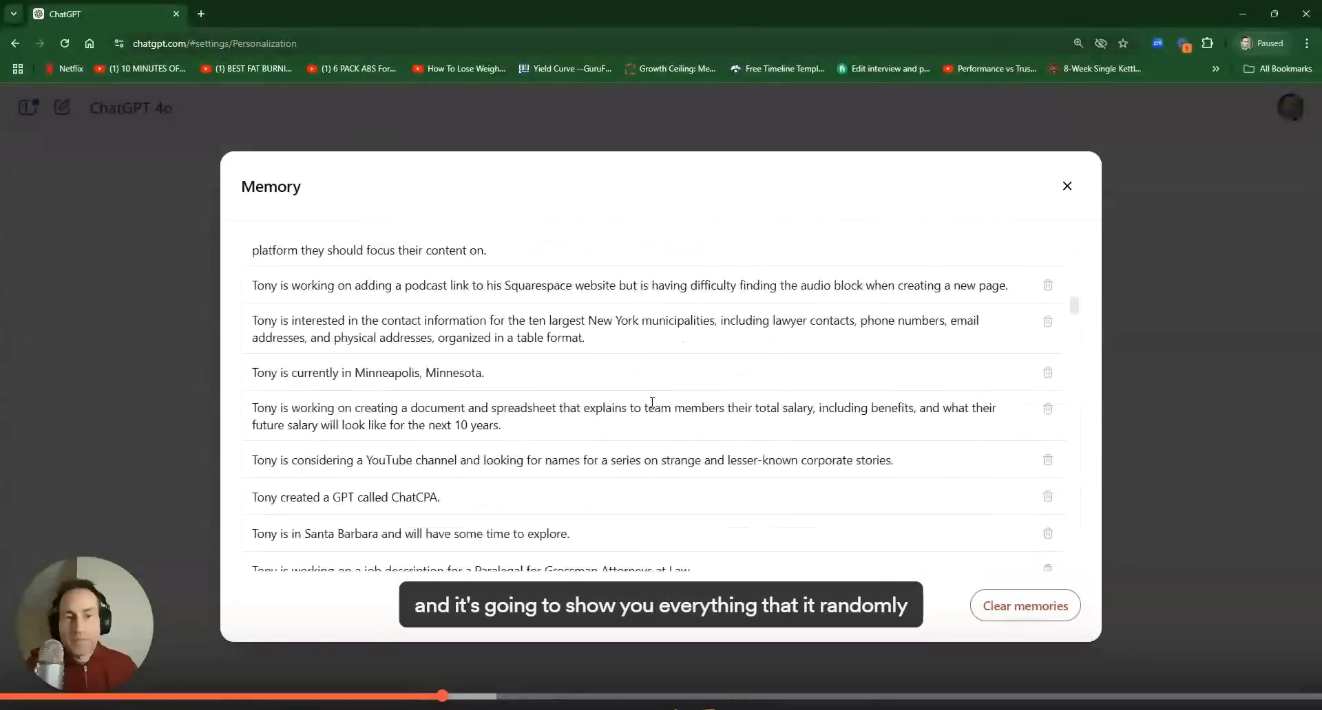
pyautogui.scroll(-3, 652, 403)
pyautogui.scroll(9, 657, 419)
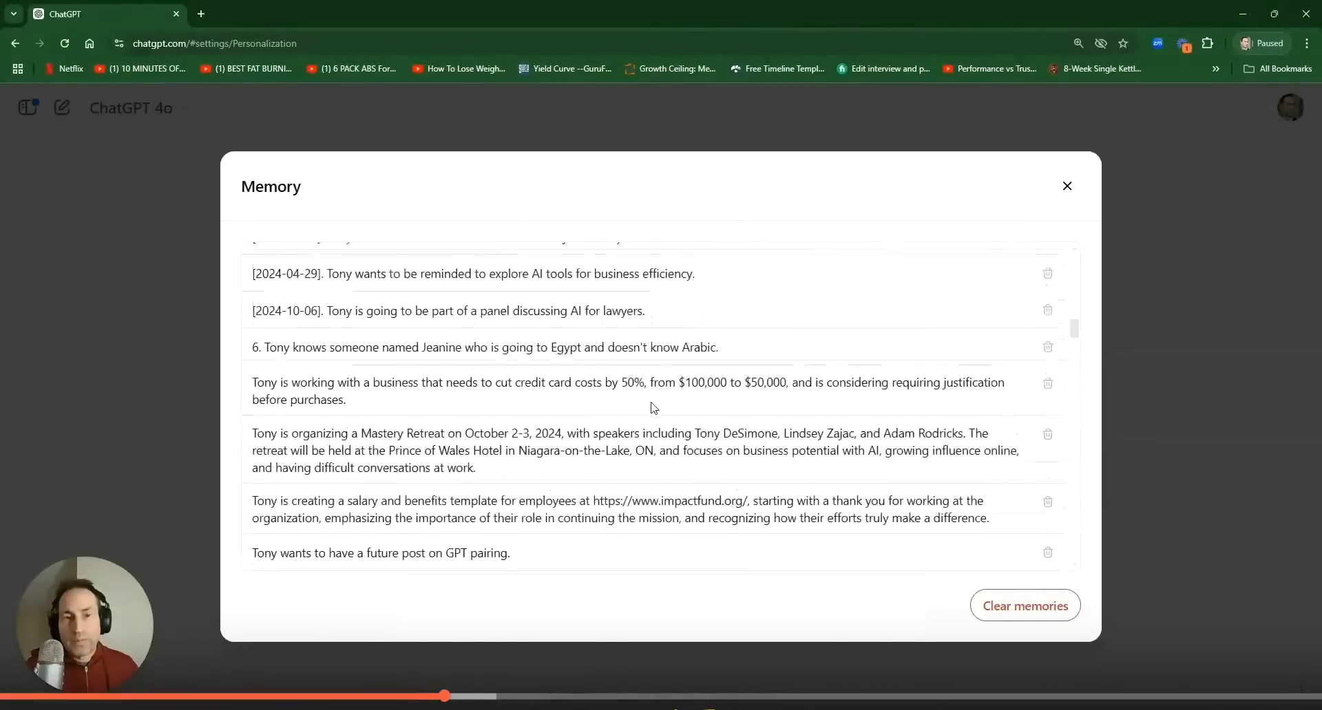
pyautogui.scroll(1, 660, 445)
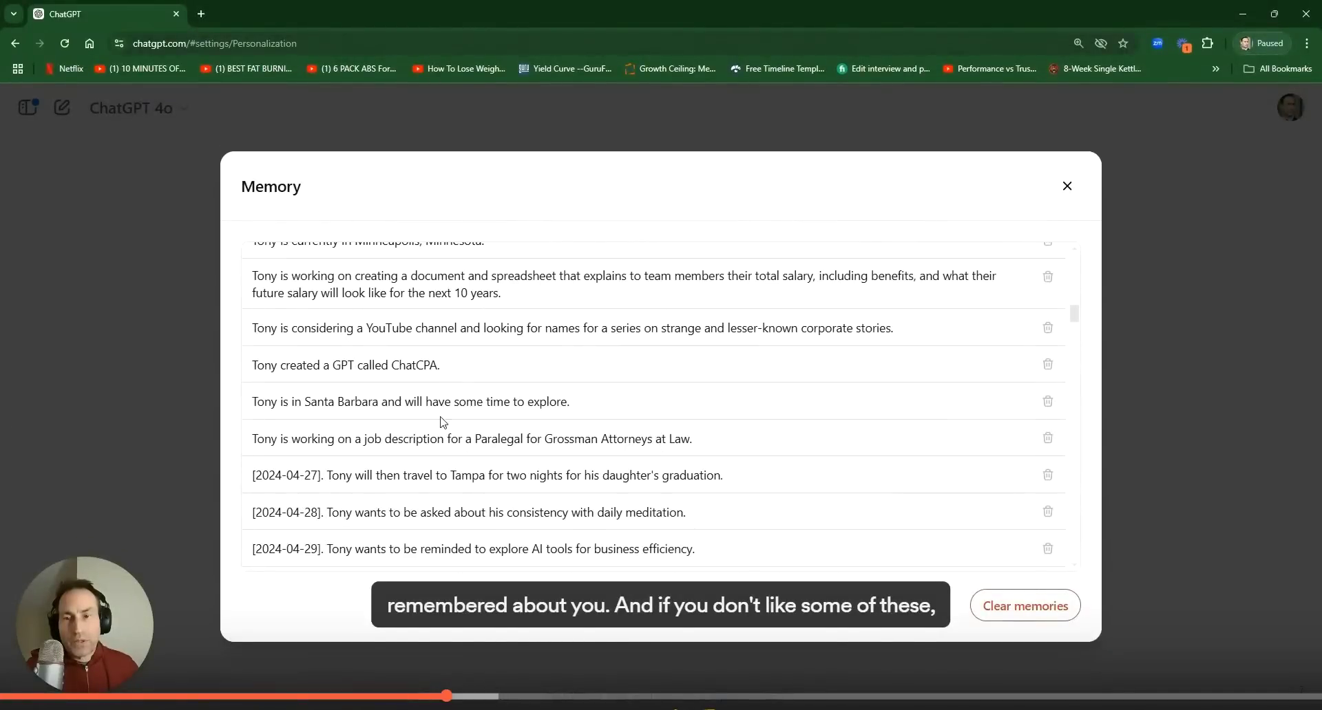
pyautogui.scroll(4, 458, 441)
pyautogui.scroll(5, 459, 411)
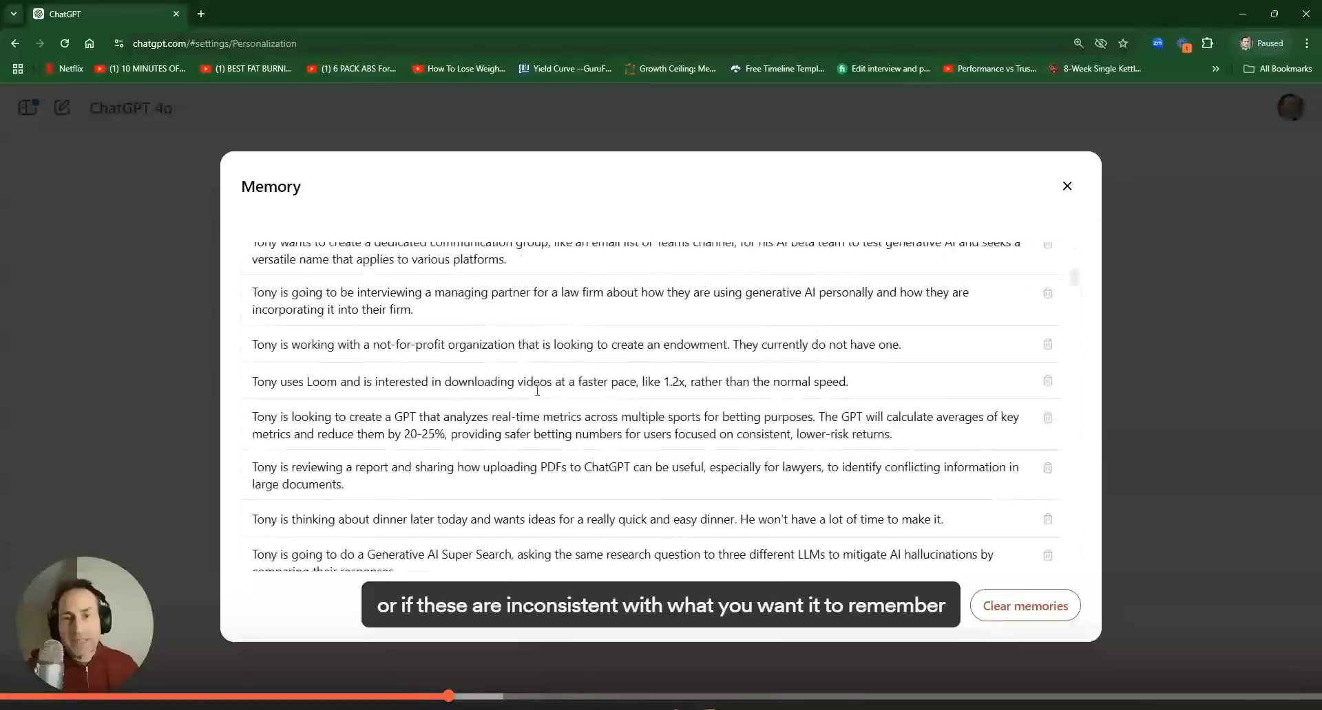
pyautogui.scroll(5, 468, 420)
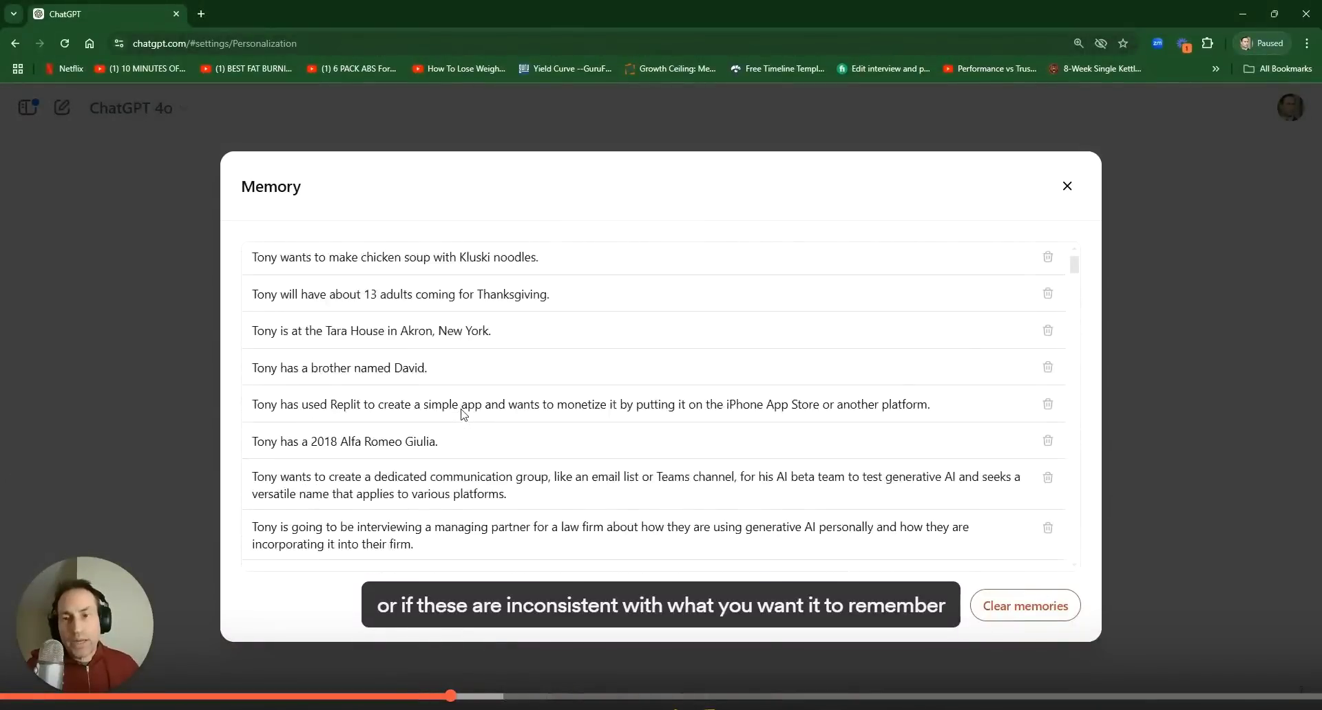
pyautogui.scroll(-2, 558, 378)
pyautogui.scroll(-10, 557, 377)
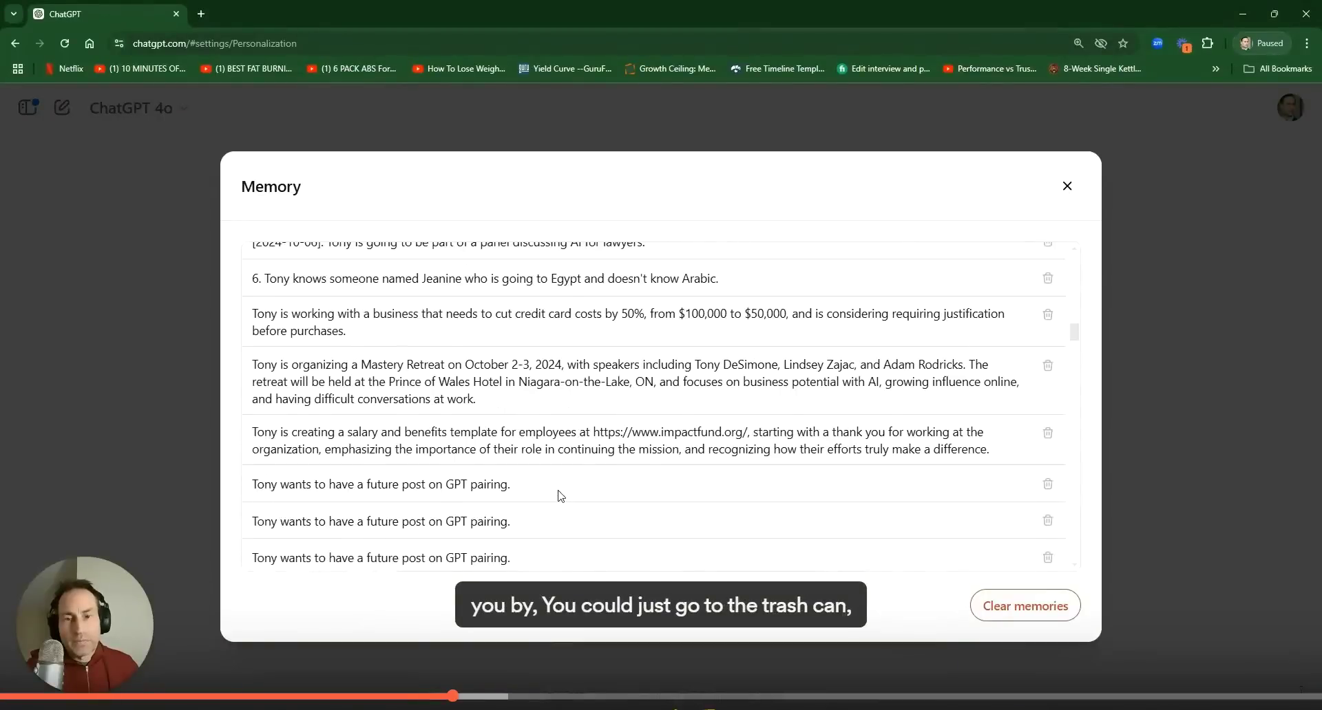
# Delete one of the duplicate memories about a future post on GPT pairing and close the memory list and settings
pyautogui.click(1046, 553)
pyautogui.click(793, 460)
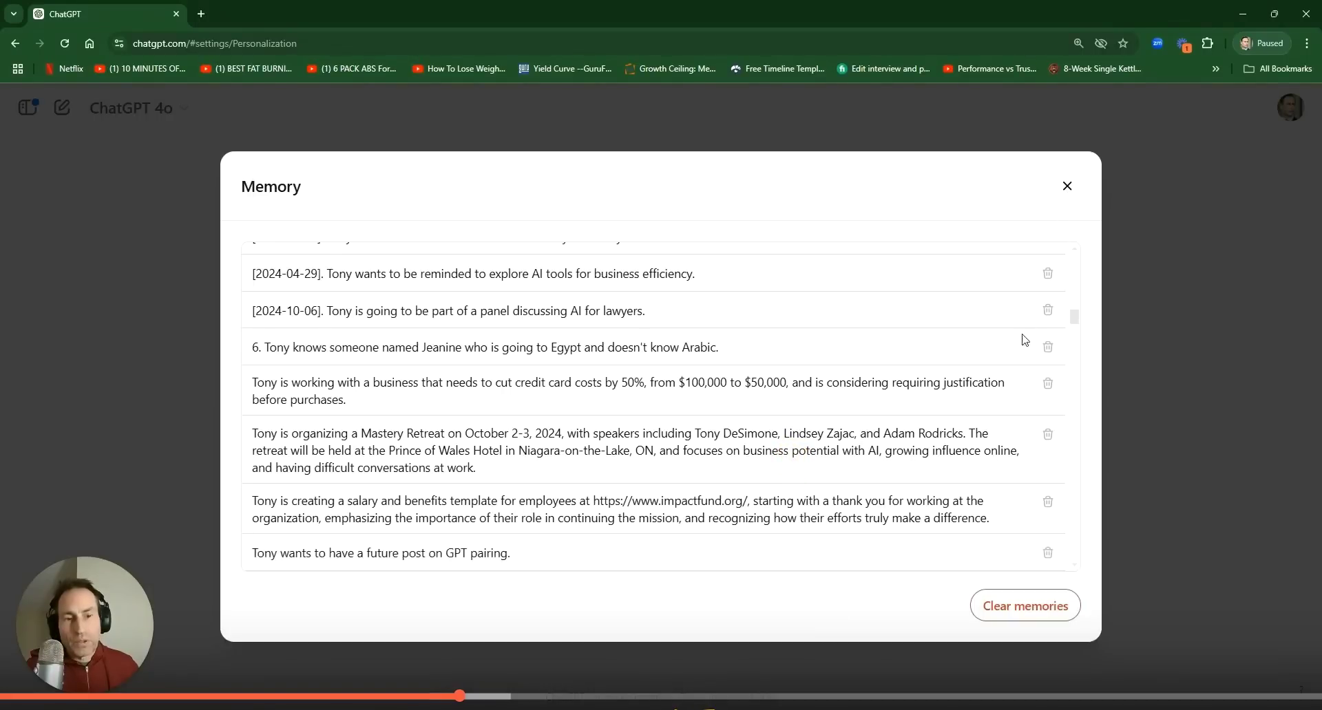
pyautogui.scroll(1, 1030, 334)
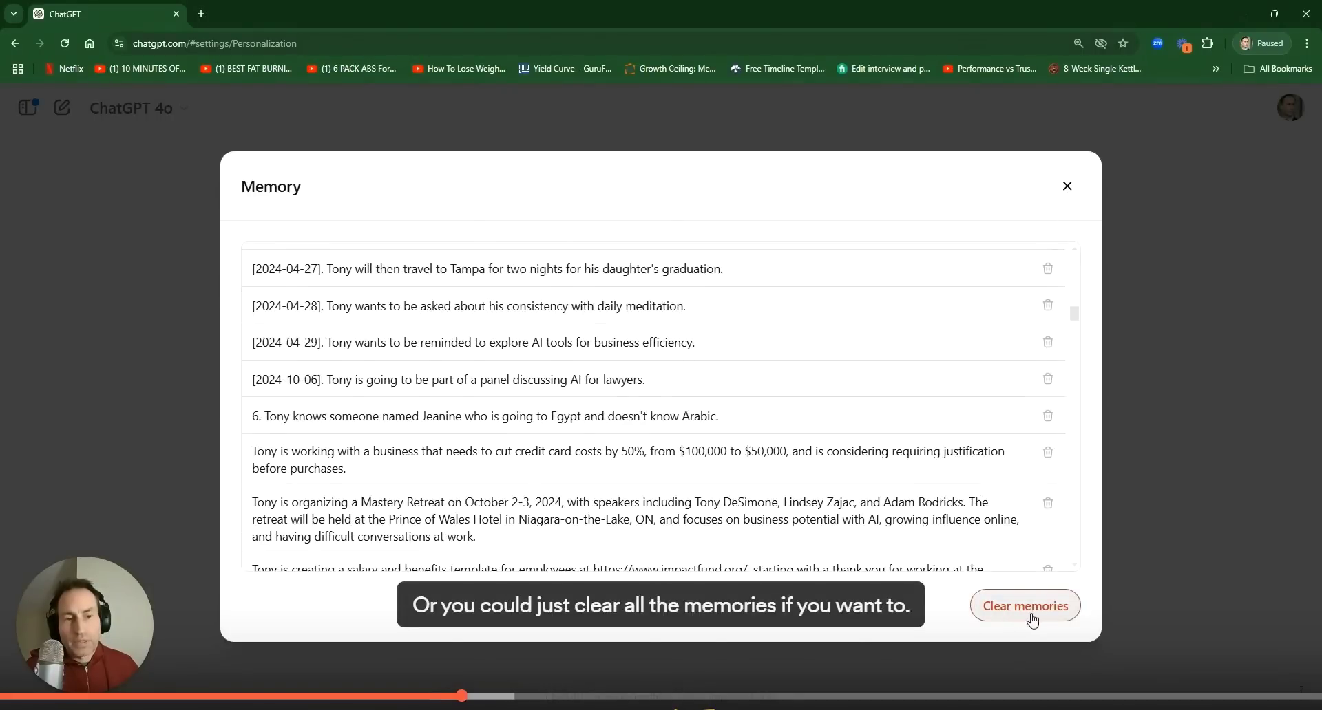
pyautogui.click(1070, 186)
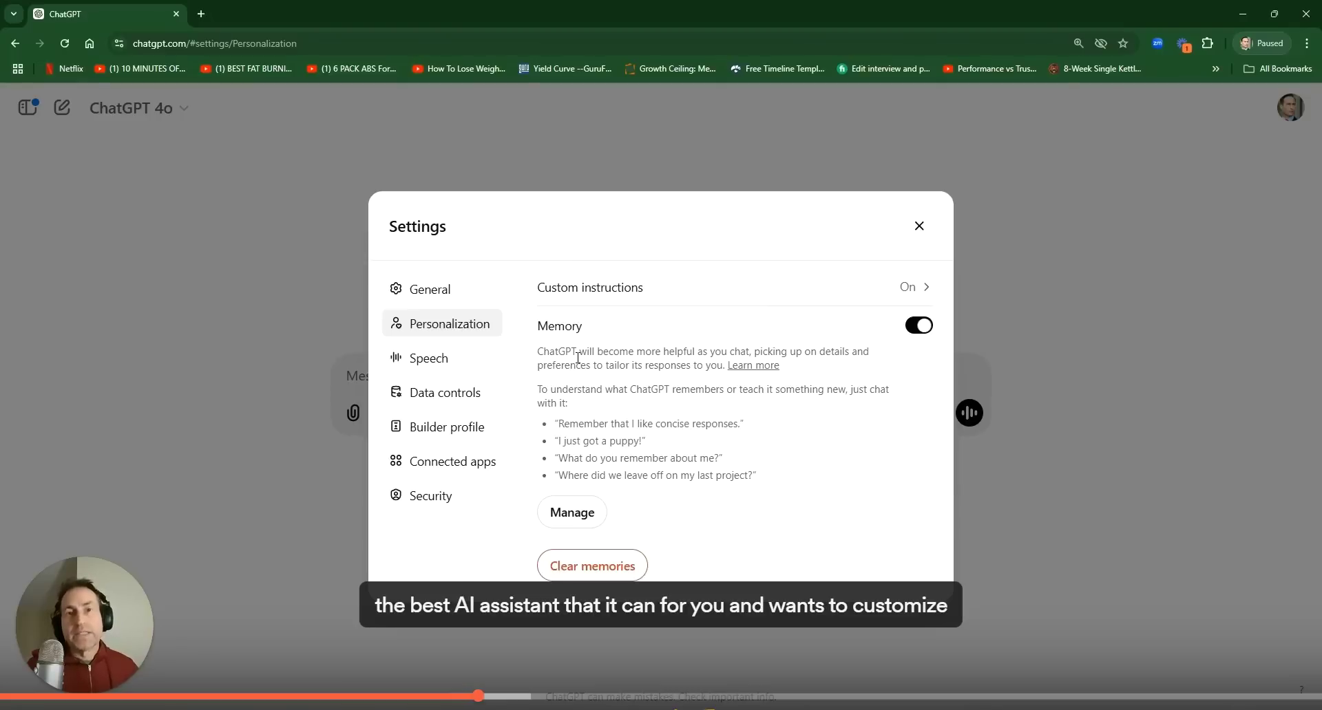
pyautogui.click(919, 229)
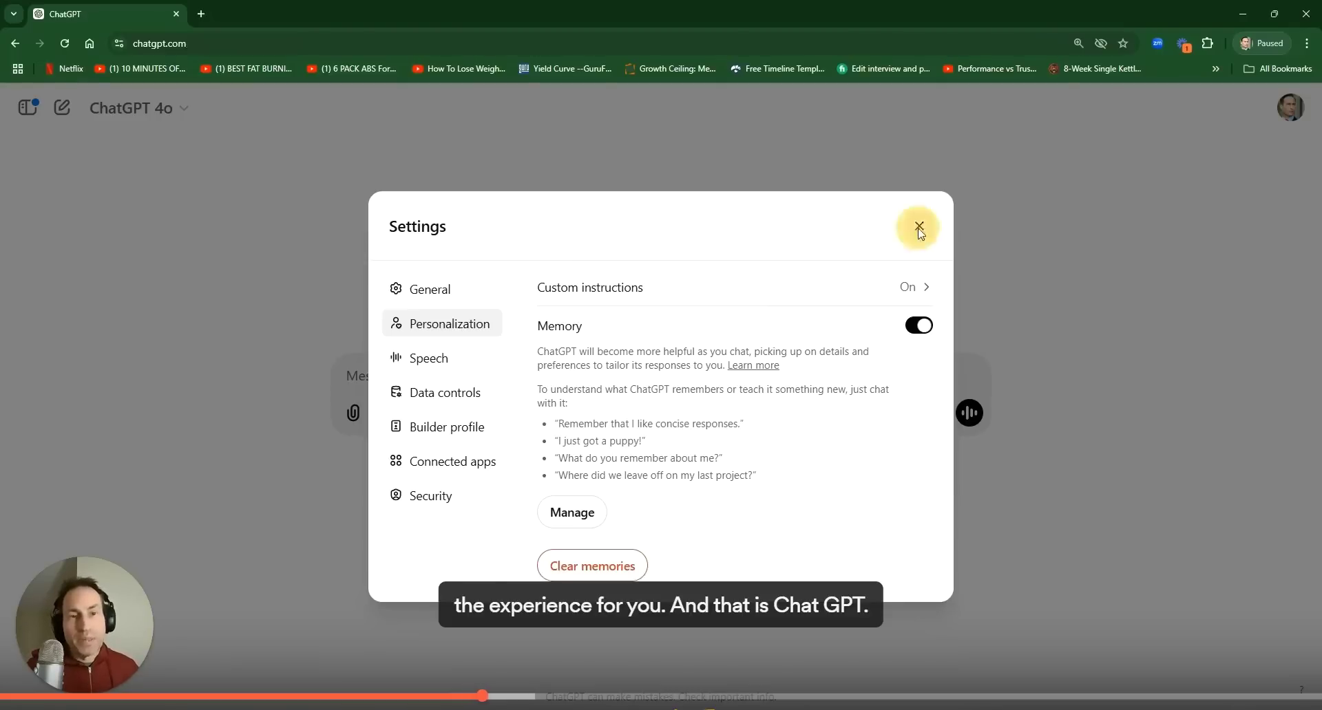
# Reopen the settings and show the Personalization section with its Memory controls
pyautogui.click(1290, 111)
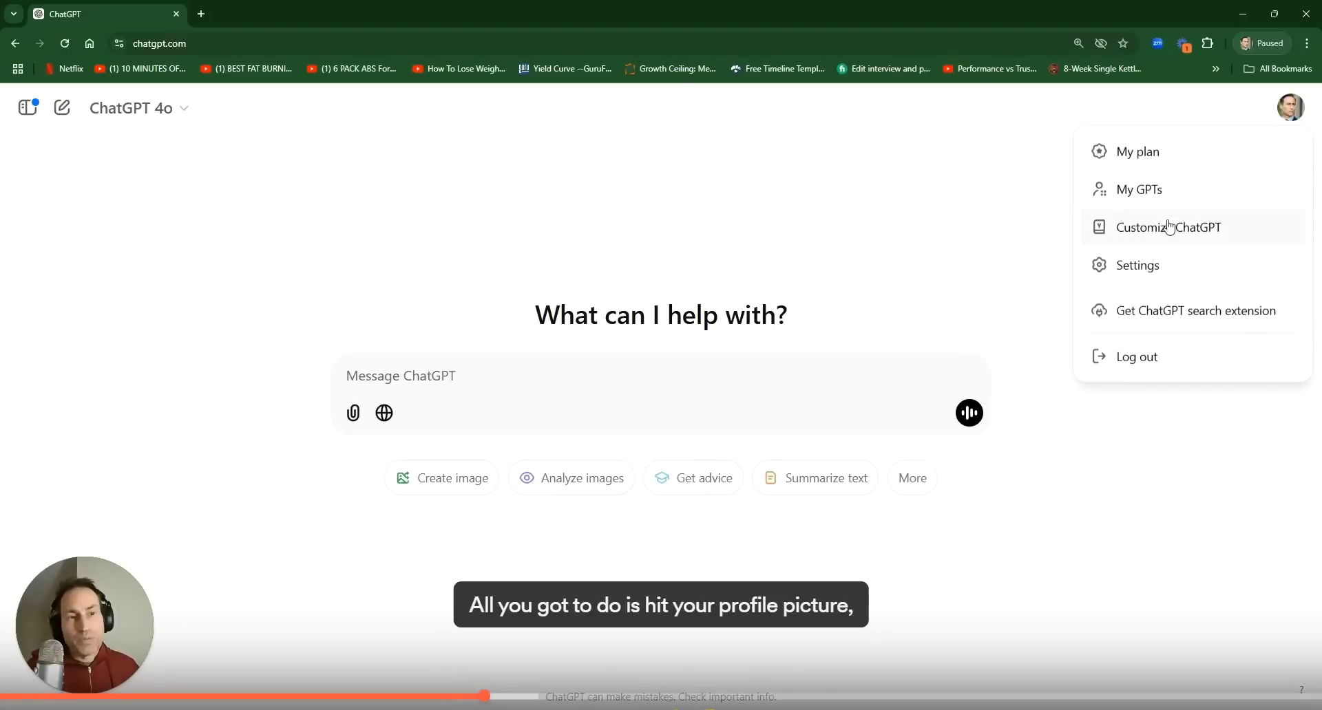
pyautogui.click(1131, 267)
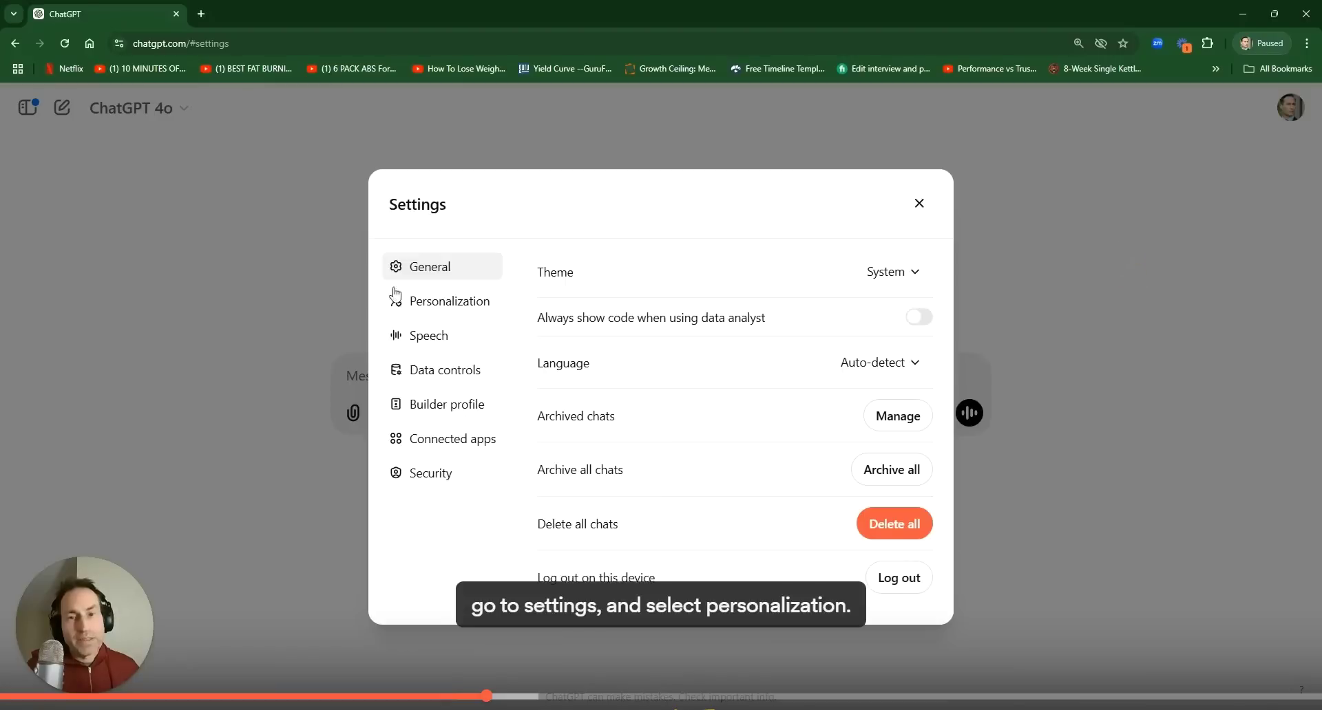
pyautogui.click(454, 320)
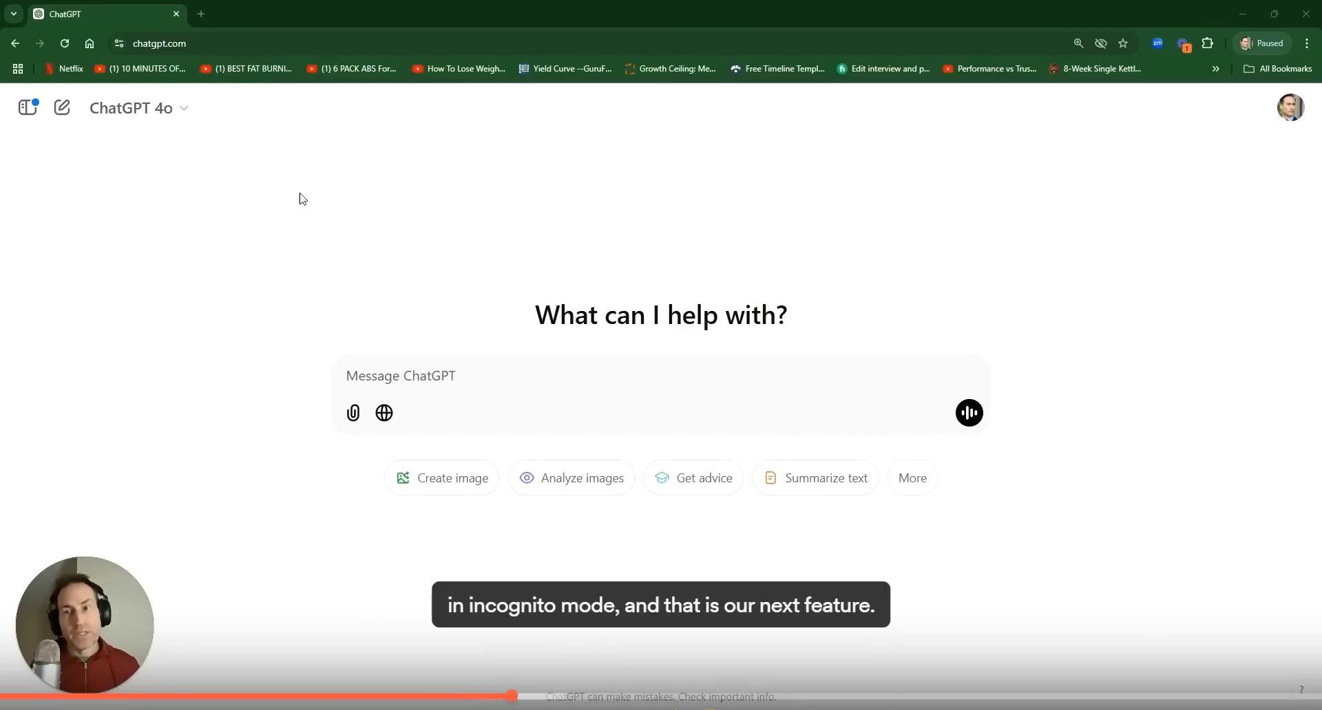
# Ask "How many chicken nuggets are too many in one sitting?" in a temporary chat and read through the answer
pyautogui.click(180, 113)
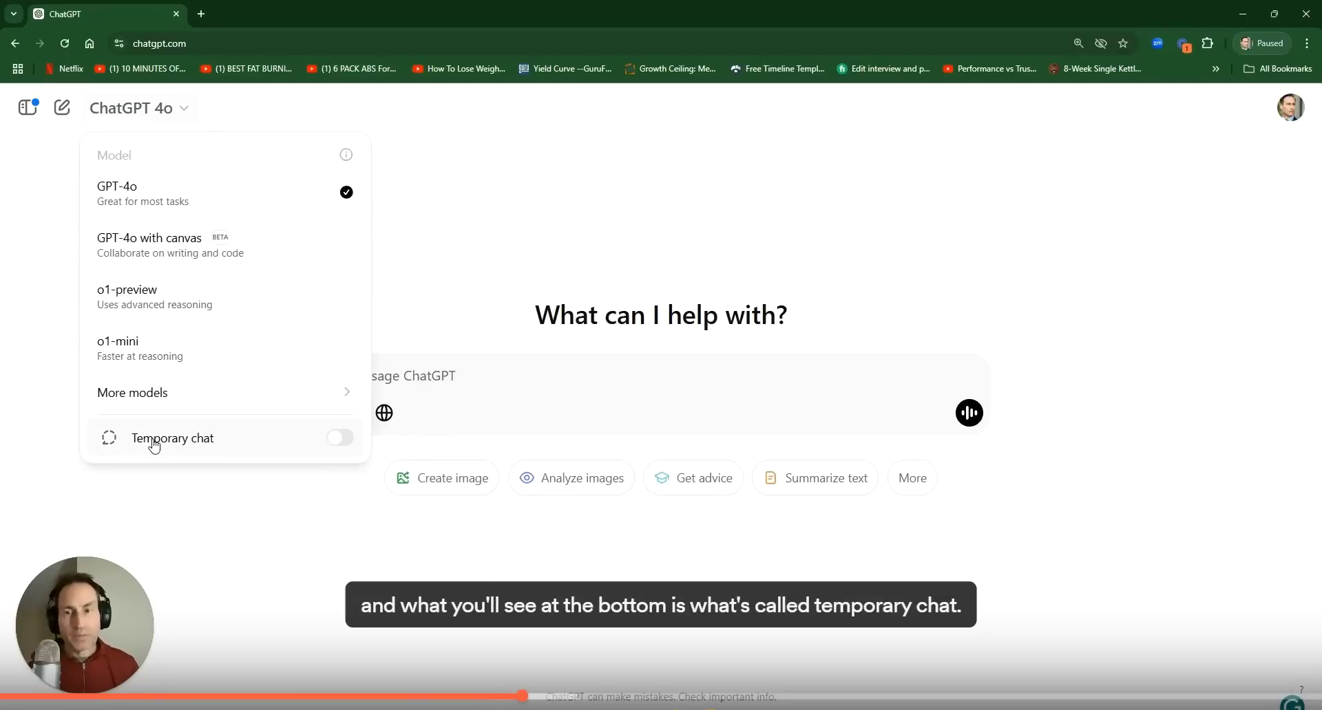
pyautogui.click(334, 439)
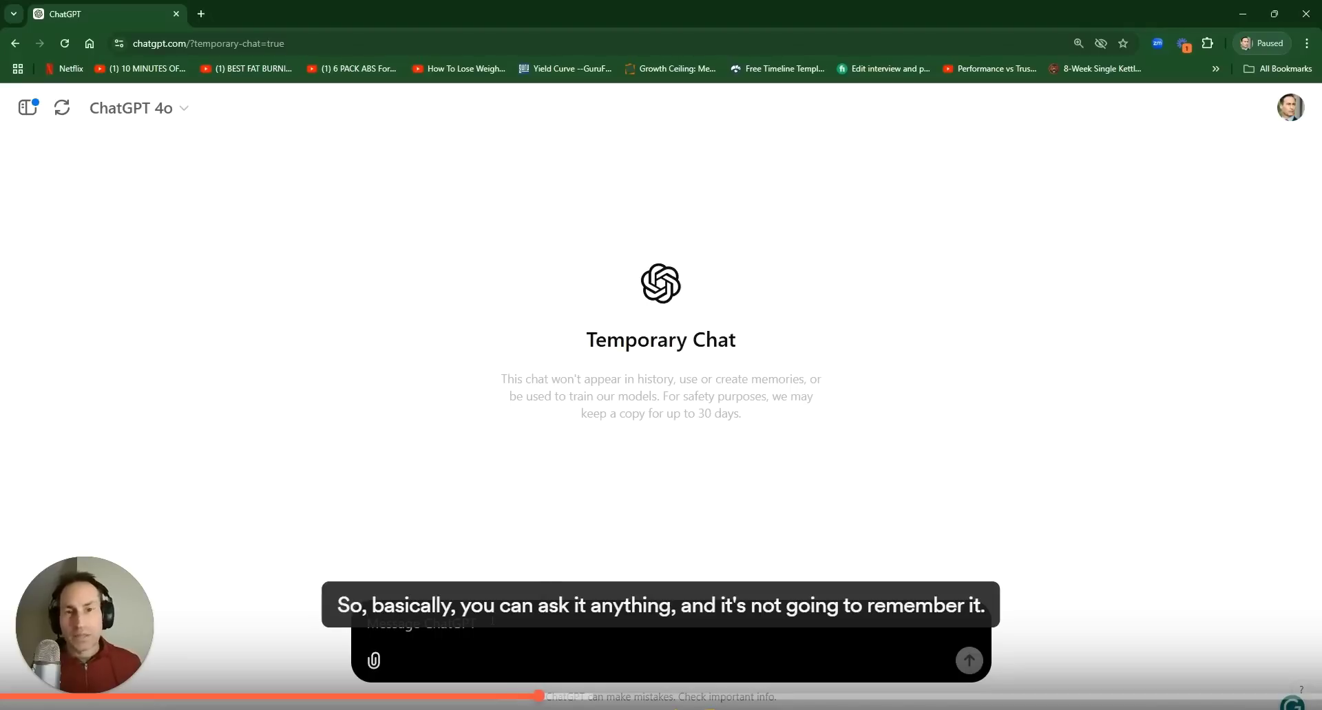
pyautogui.write('How many chicken nuggets are too many in one sitting?')
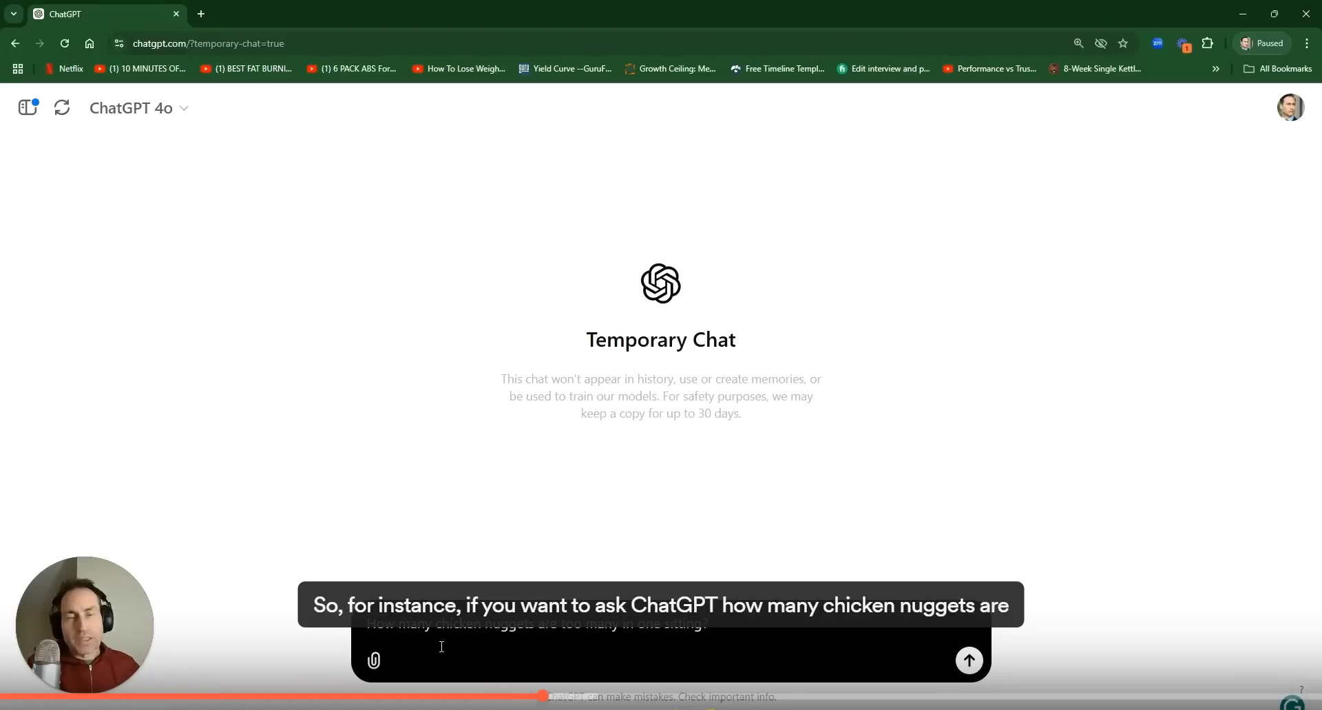
pyautogui.click(968, 661)
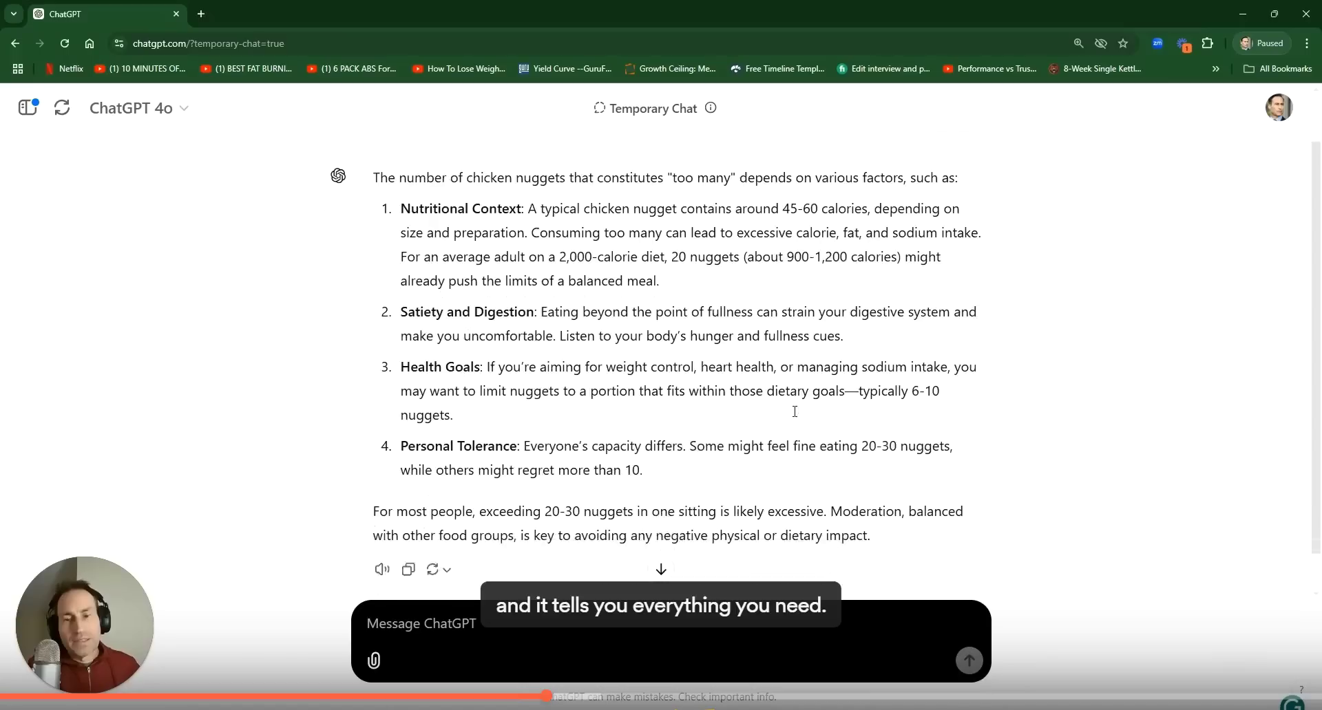
pyautogui.scroll(-2, 795, 413)
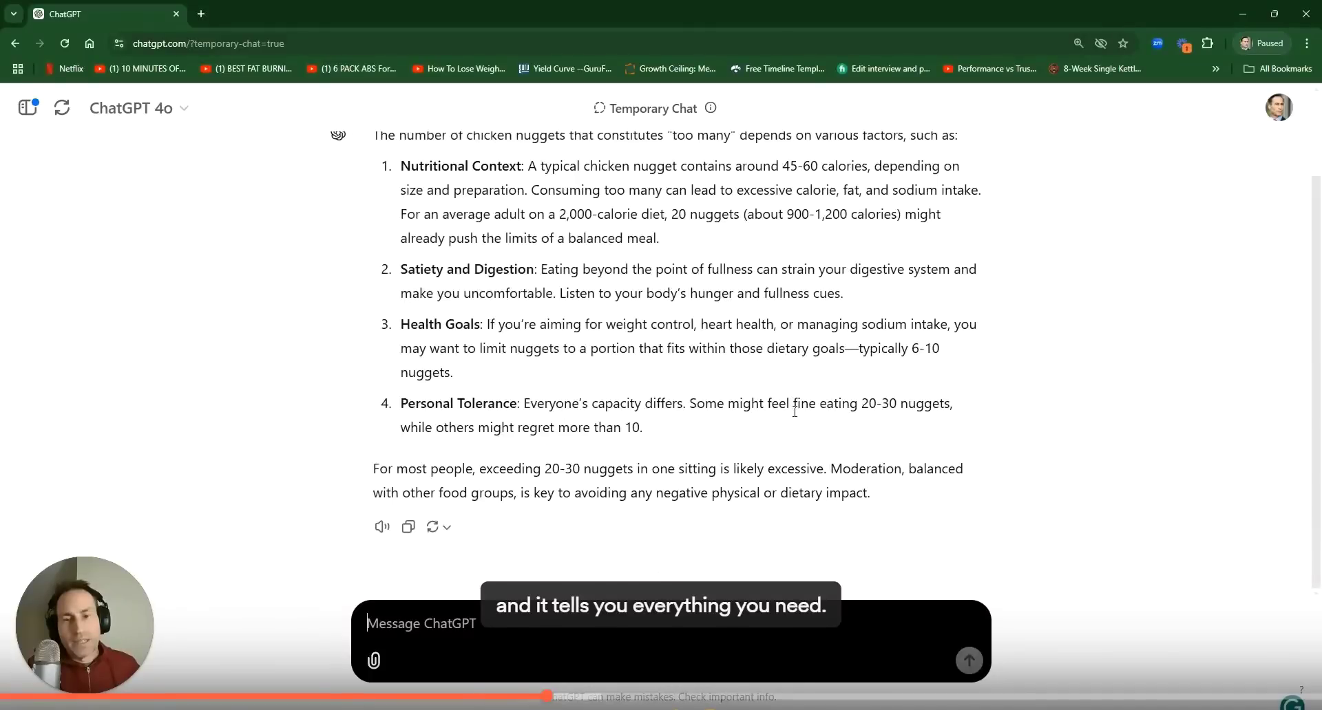
pyautogui.scroll(2, 795, 412)
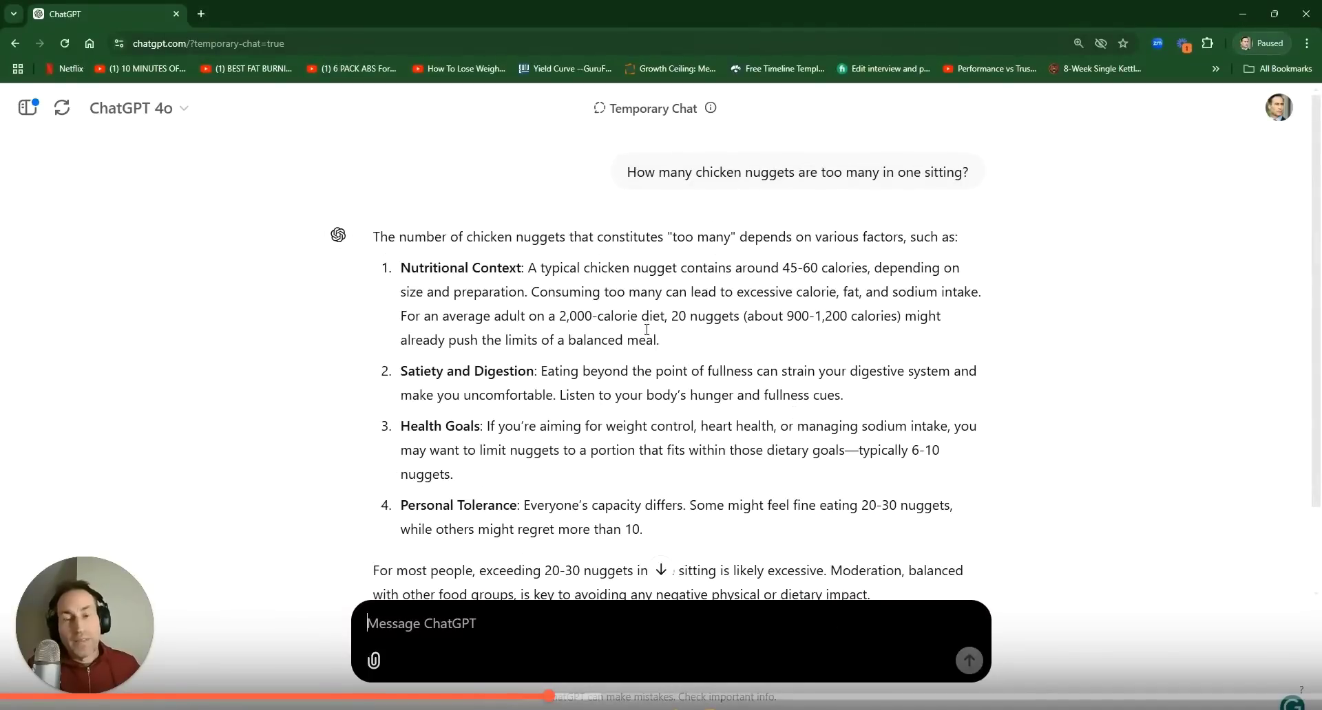
pyautogui.scroll(-2, 581, 498)
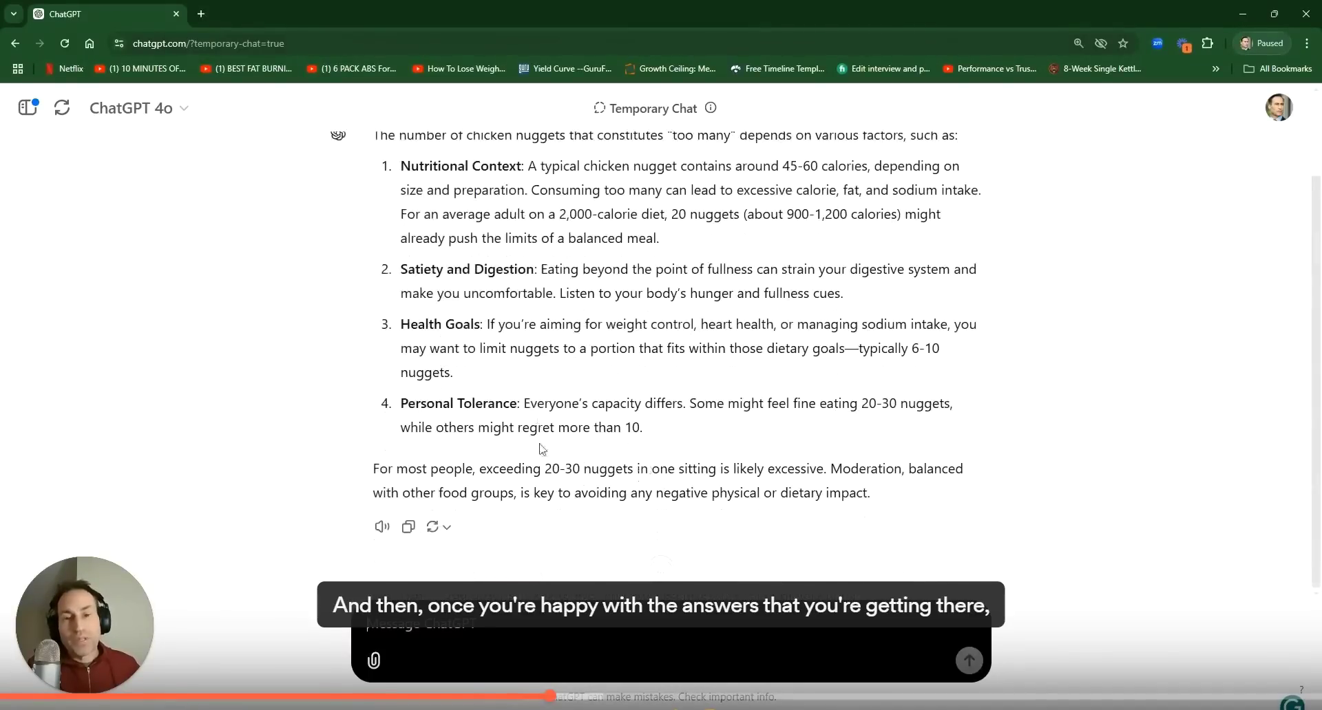
# Turn off Temporary chat to return to a regular chat, and view its switch in the model list once more
pyautogui.click(160, 110)
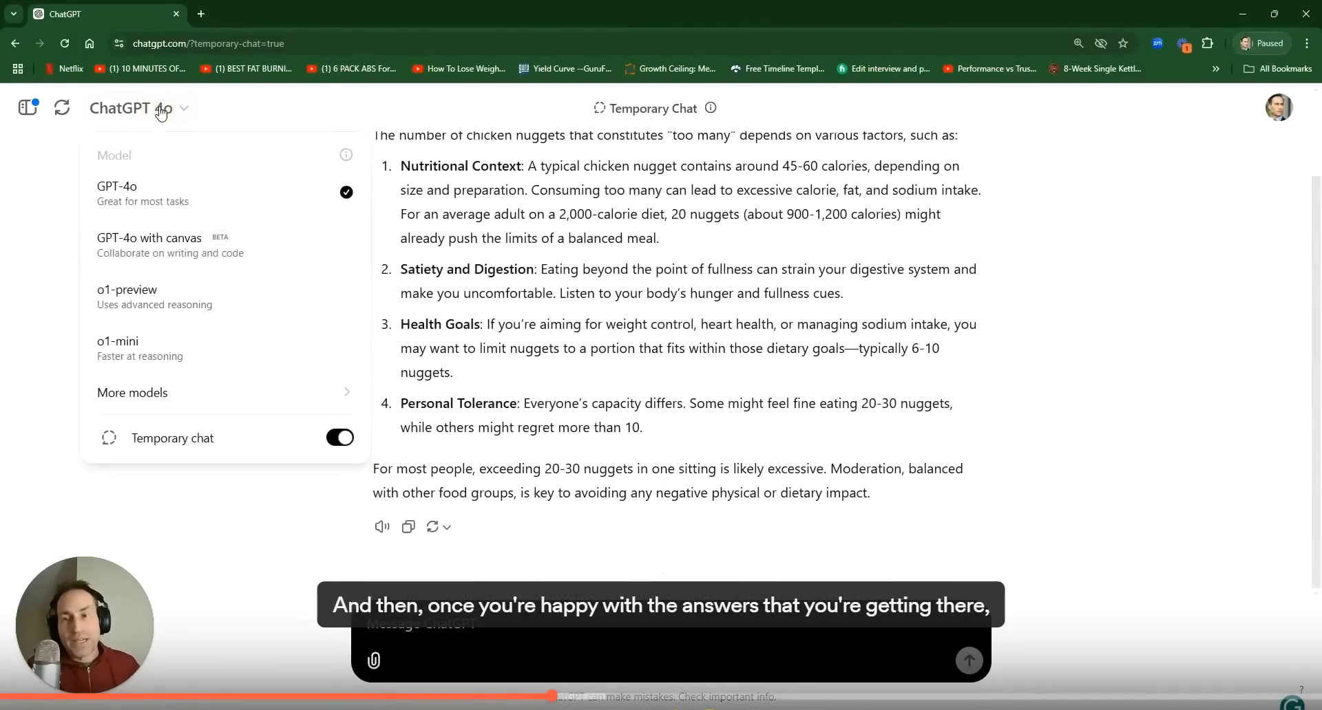
pyautogui.click(341, 438)
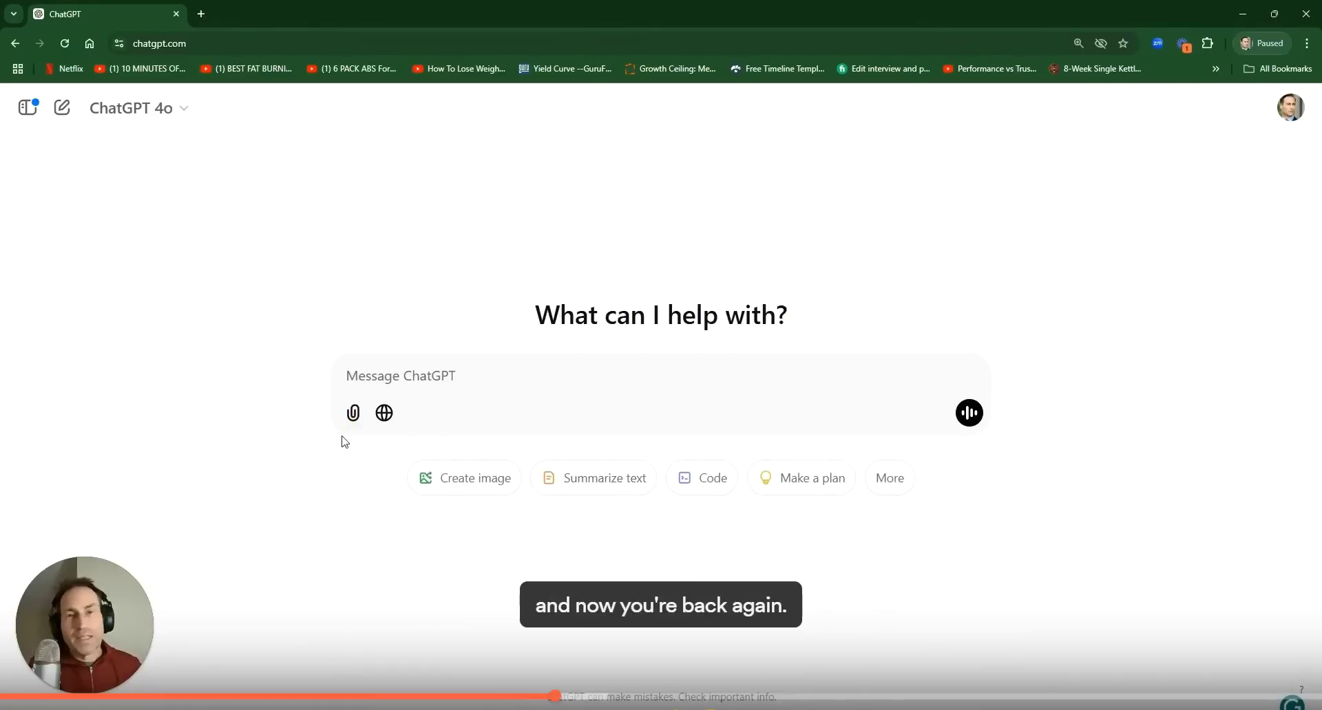
pyautogui.click(146, 110)
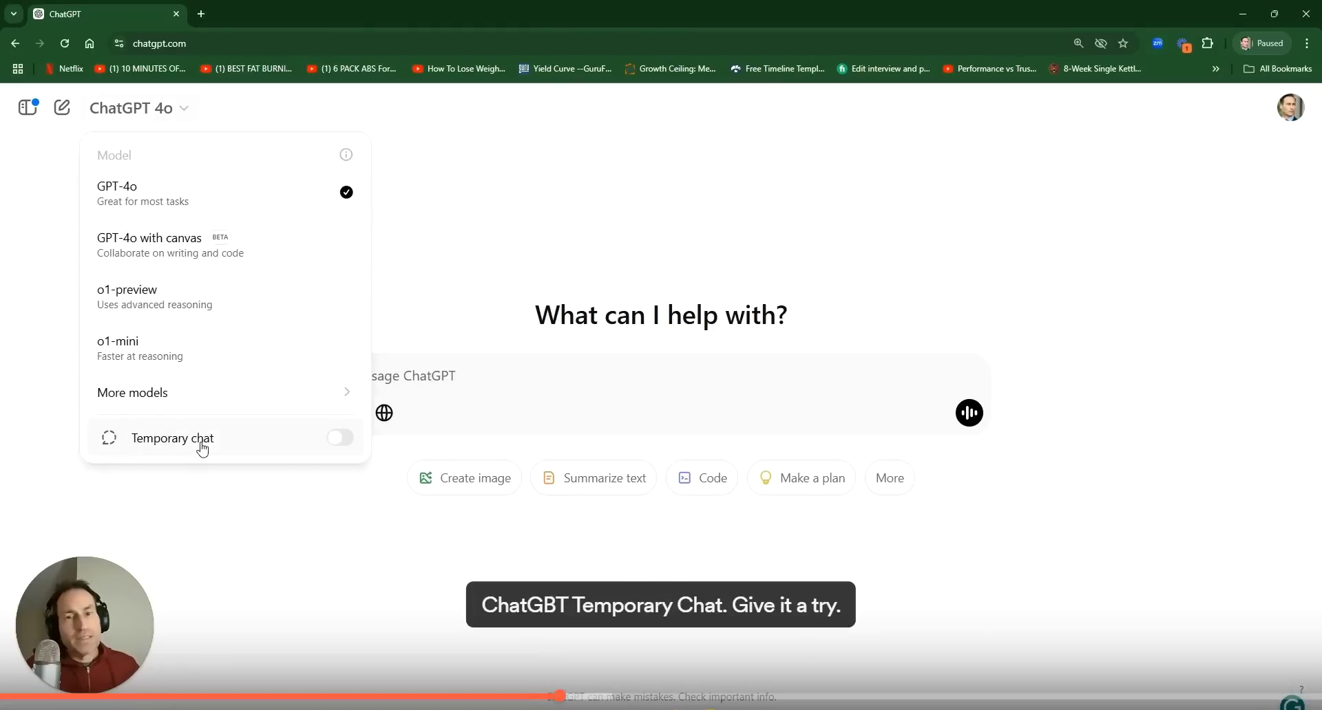
pyautogui.click(224, 213)
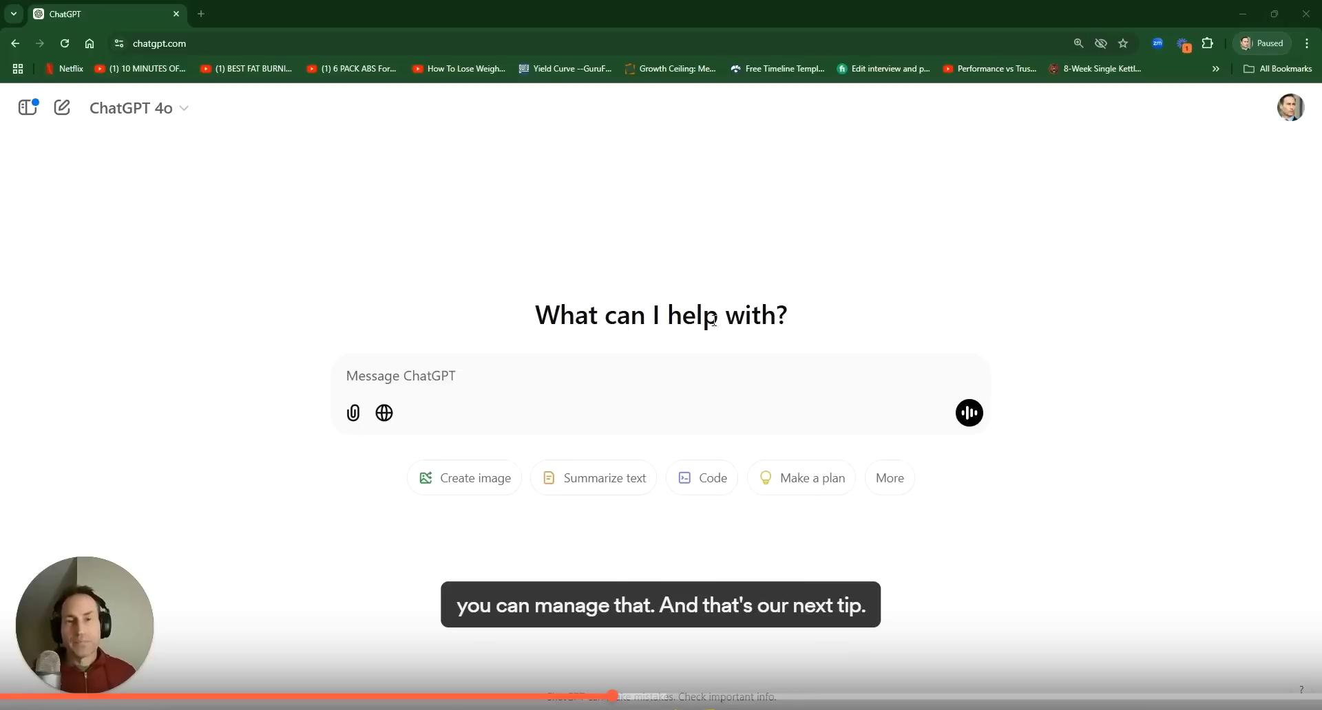
# Turn off "Improve the model for everyone" in the Data controls settings and close the settings
pyautogui.click(1290, 108)
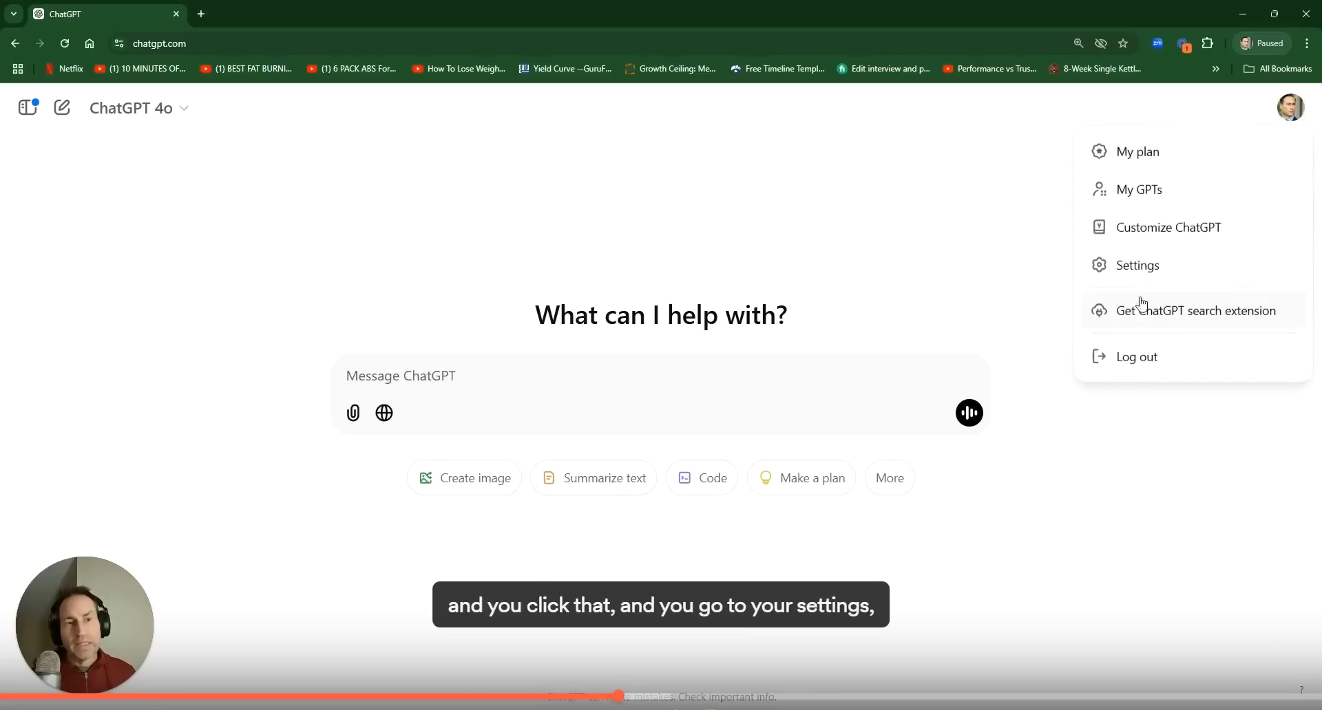
pyautogui.click(1135, 269)
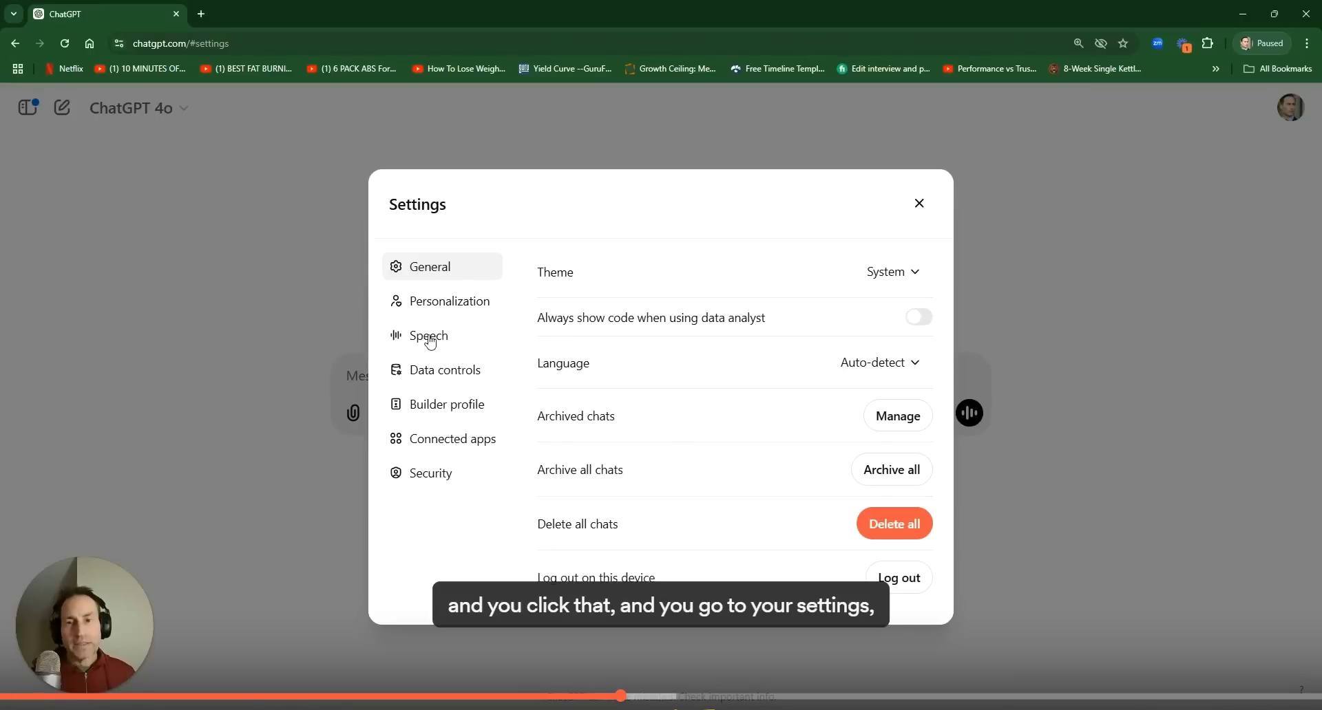
pyautogui.click(433, 373)
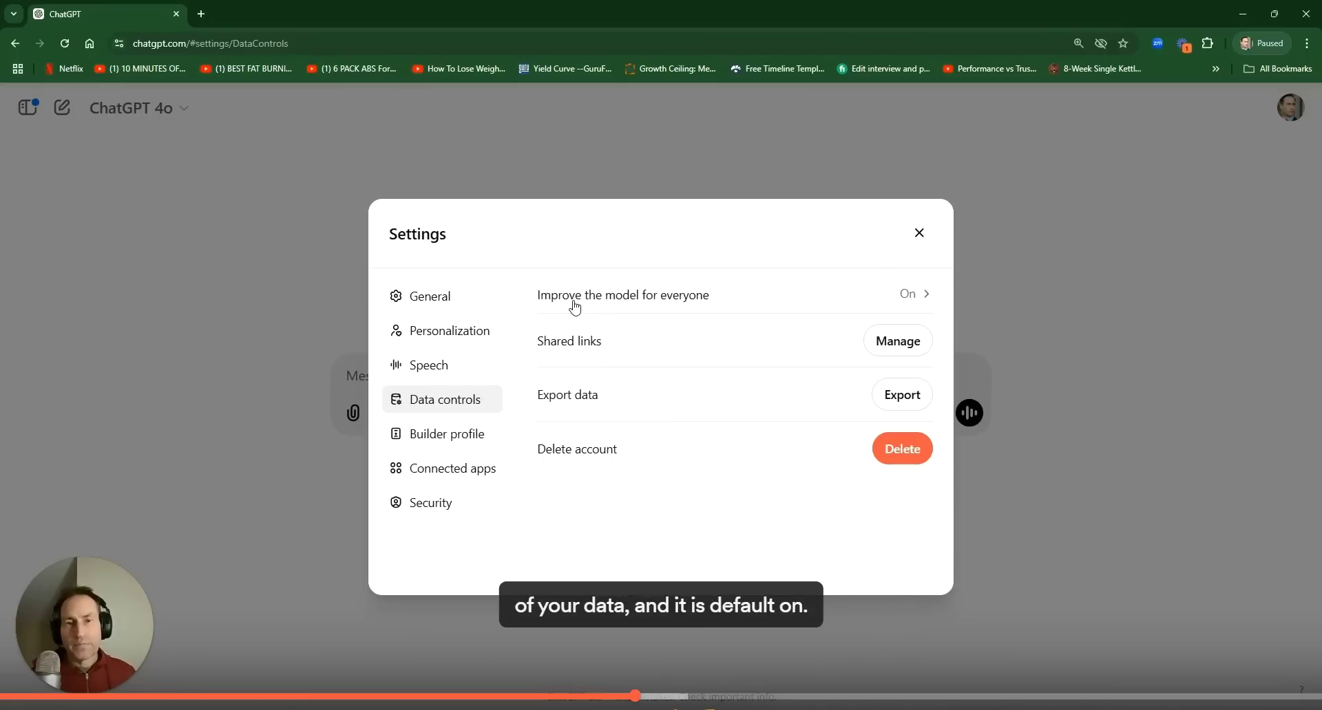
pyautogui.click(914, 297)
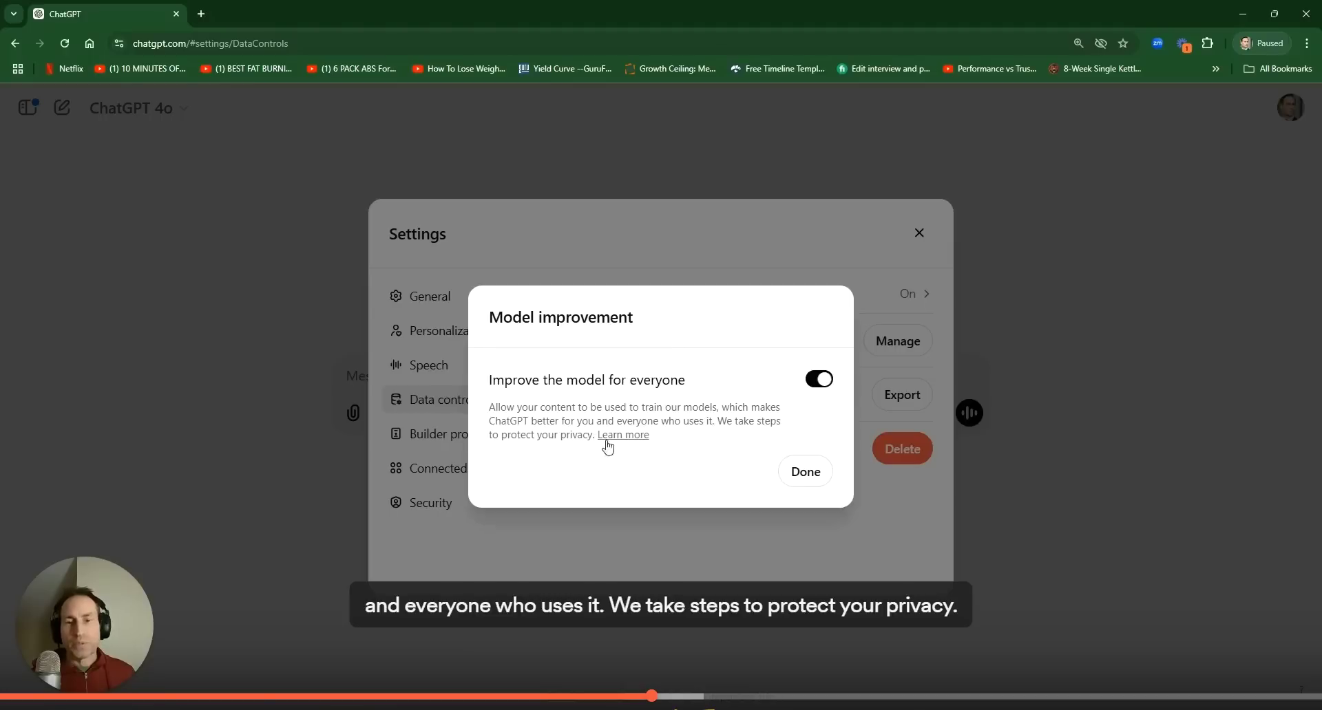
pyautogui.click(819, 379)
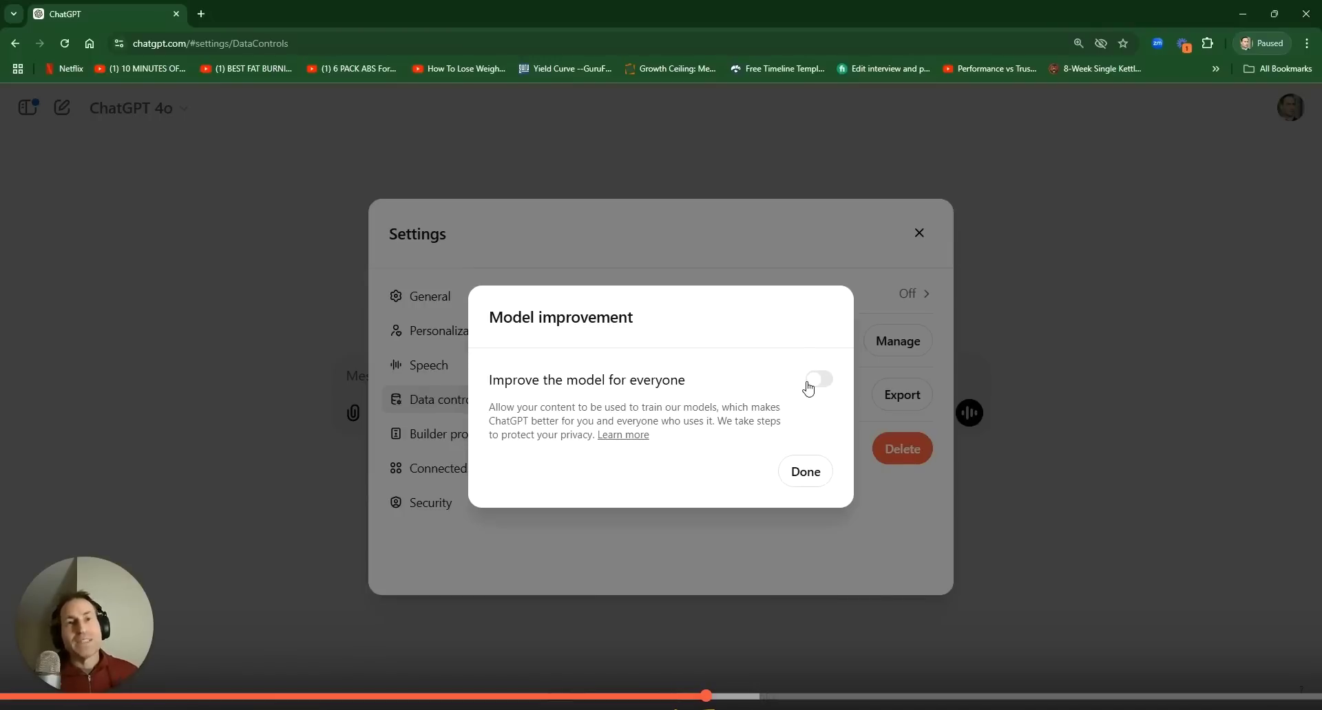
pyautogui.click(821, 475)
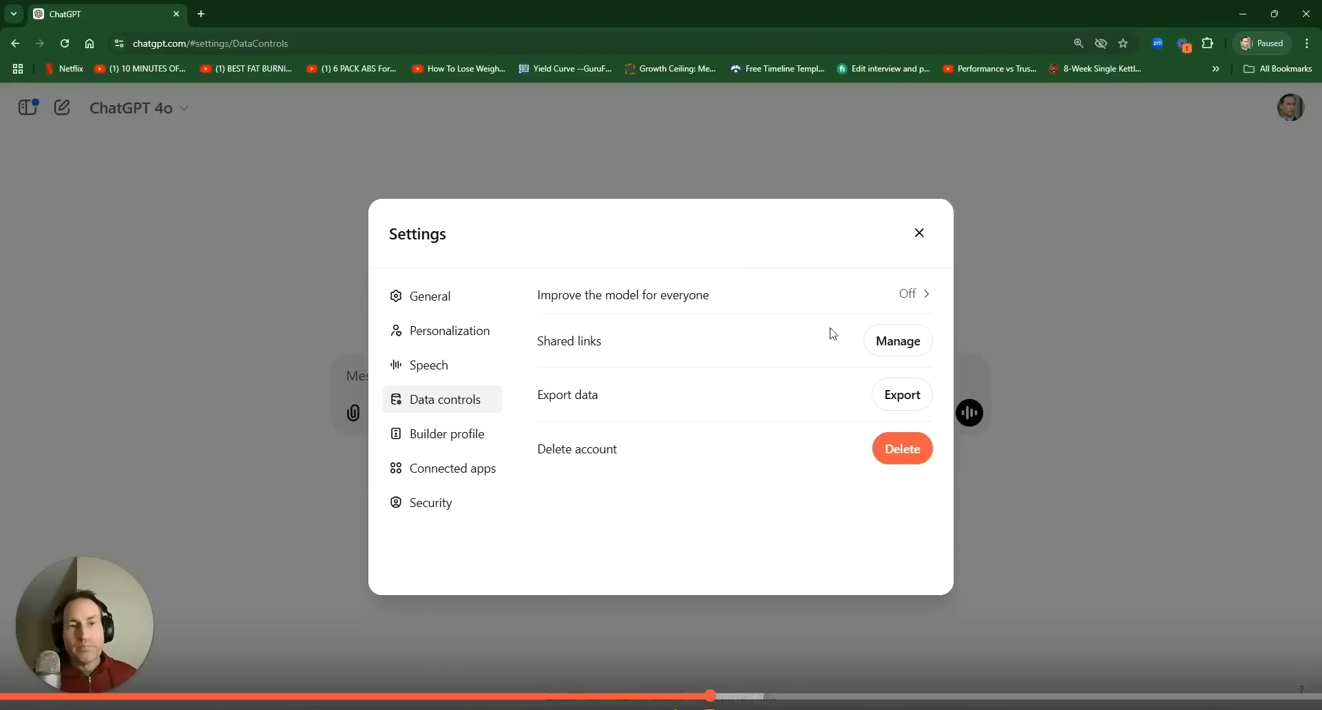
pyautogui.click(920, 232)
# Reopen the model improvement setting in Data controls, switch it on and back off, and close the settings
pyautogui.click(1292, 111)
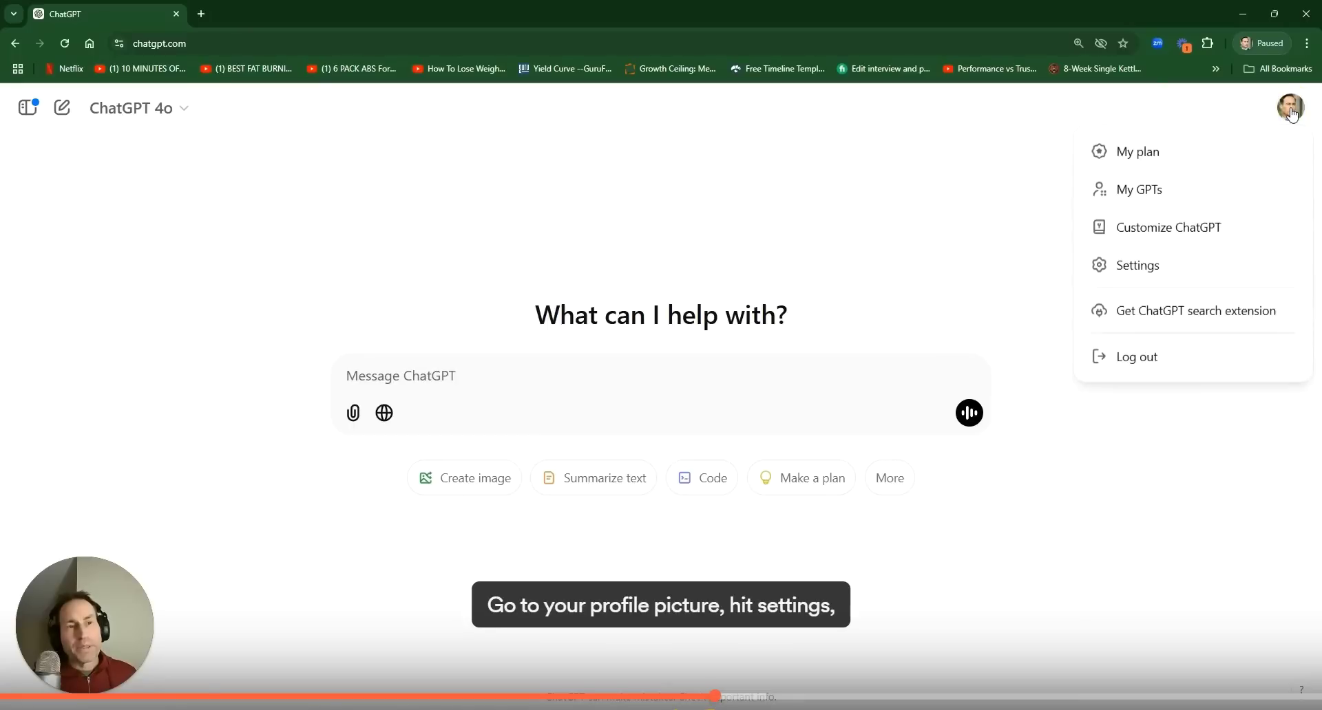
pyautogui.click(1135, 266)
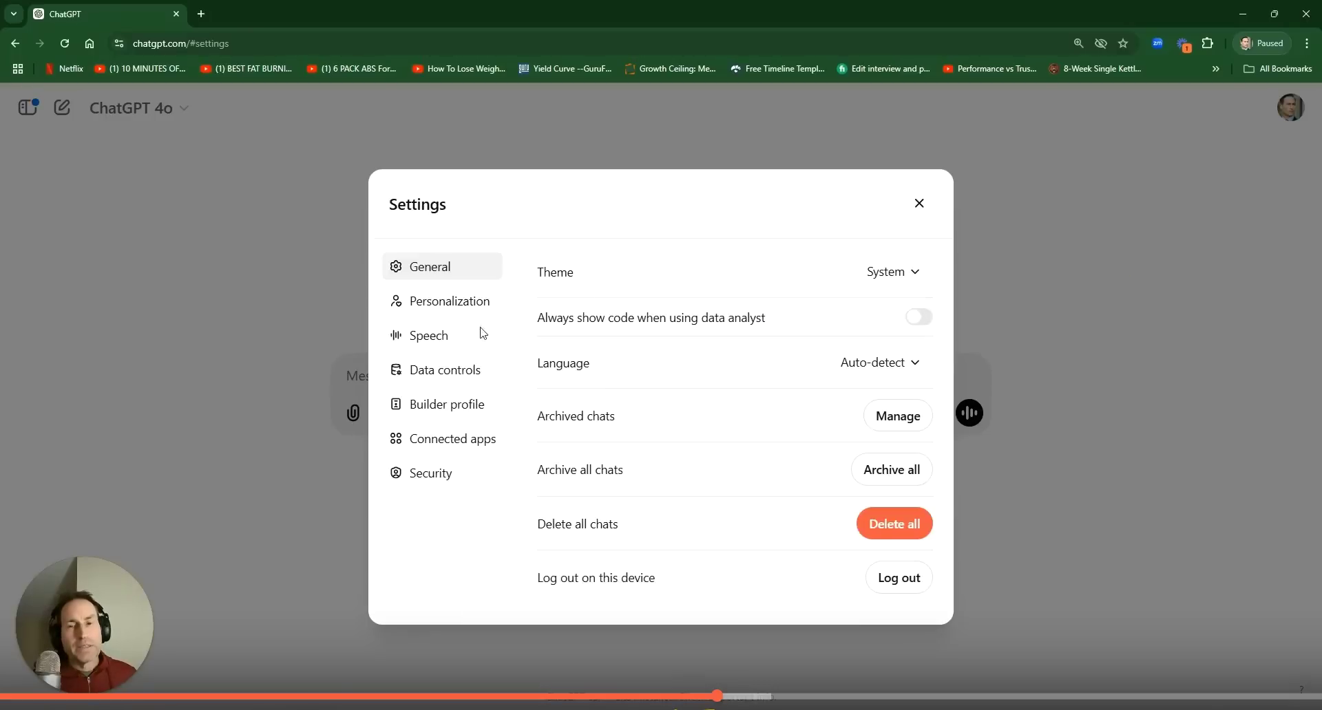
pyautogui.click(440, 399)
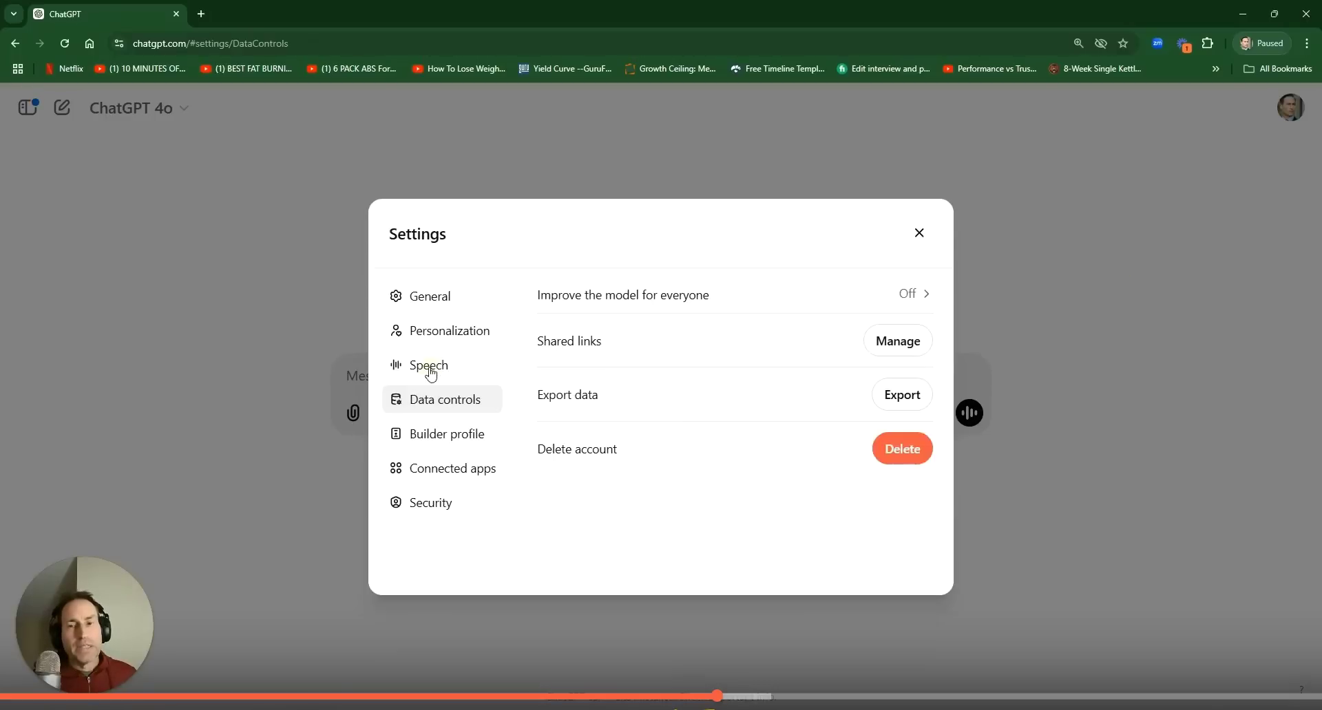
pyautogui.click(624, 303)
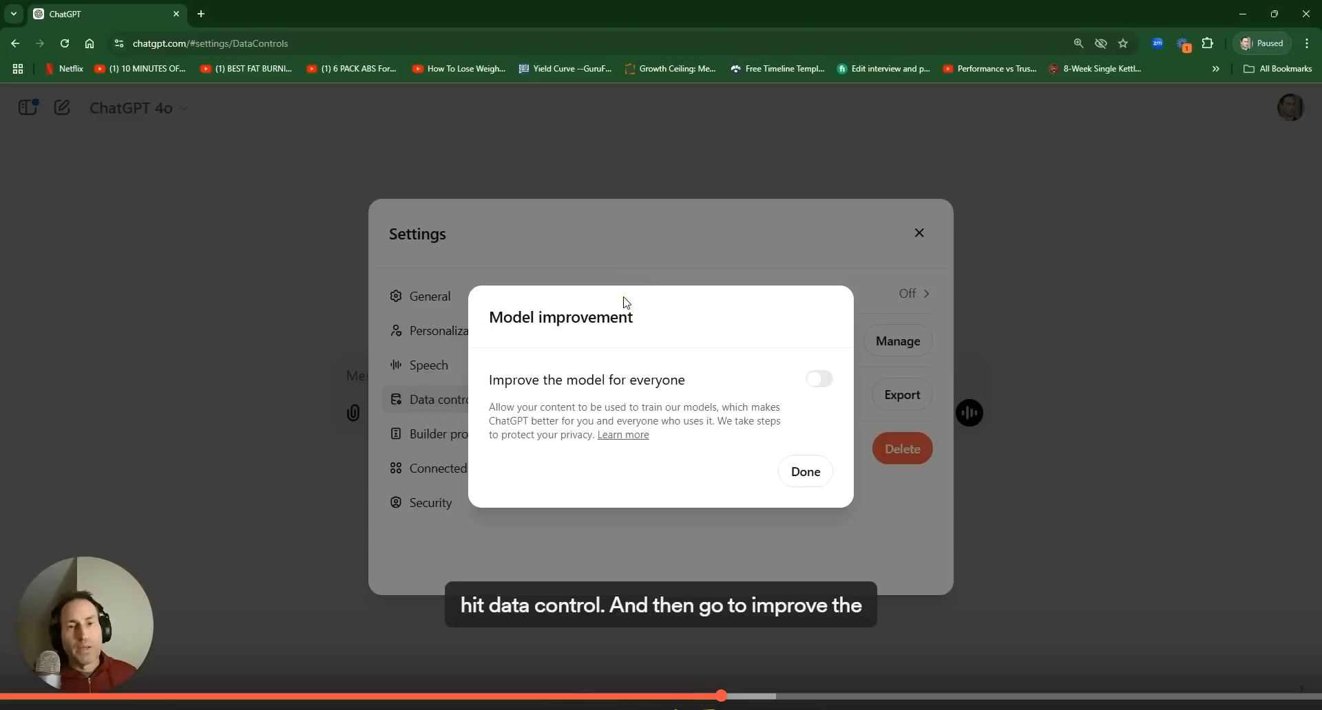
pyautogui.click(818, 384)
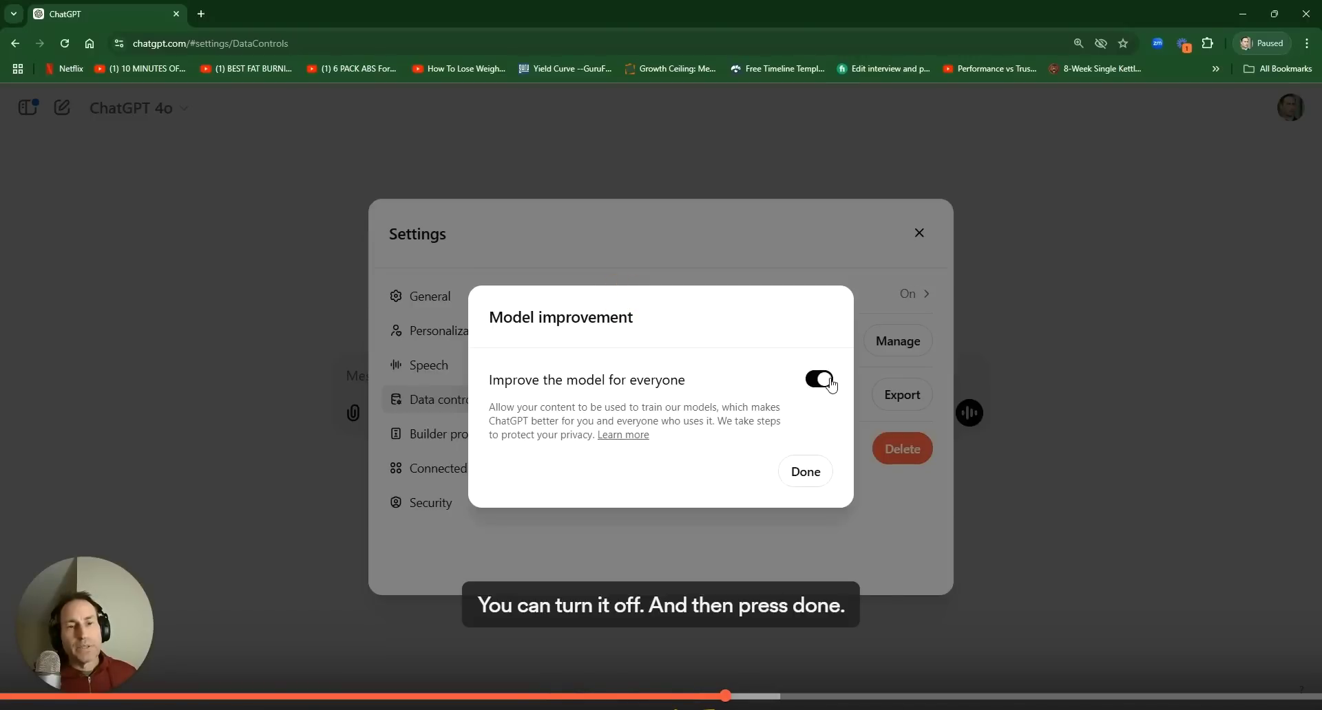
pyautogui.click(831, 391)
pyautogui.click(804, 472)
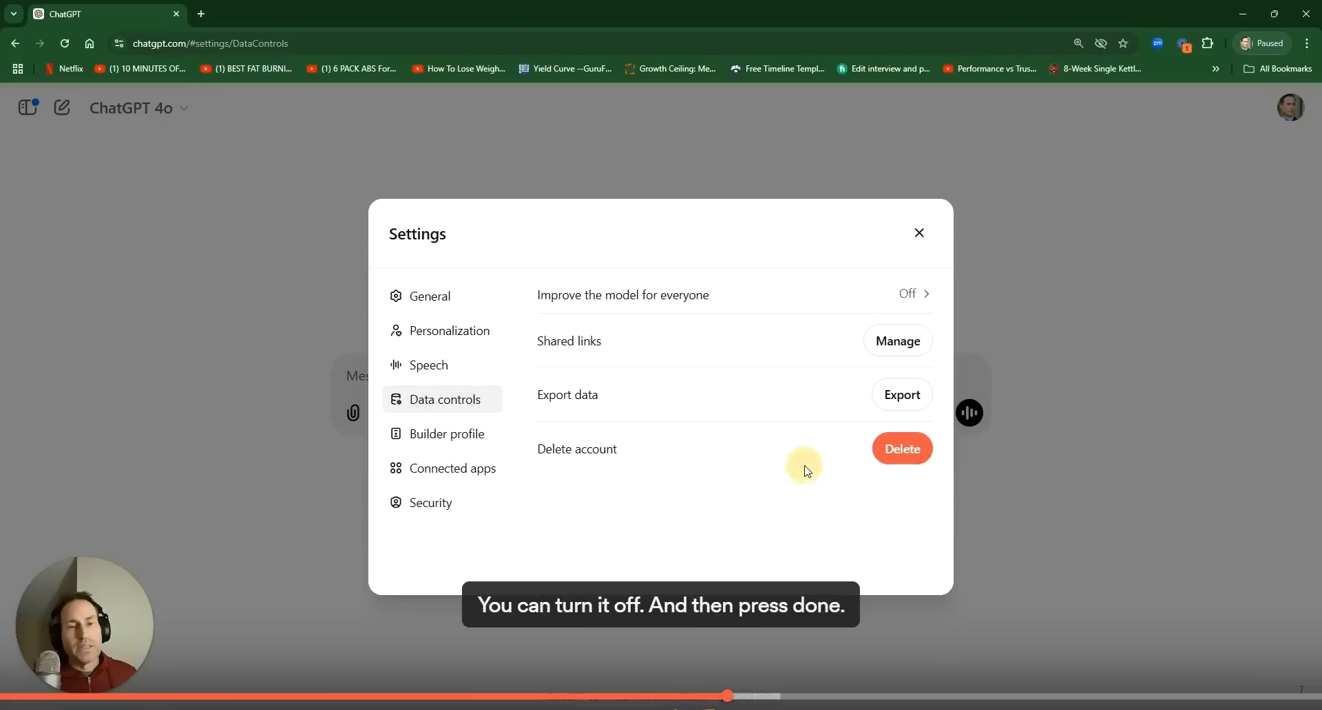
pyautogui.click(919, 234)
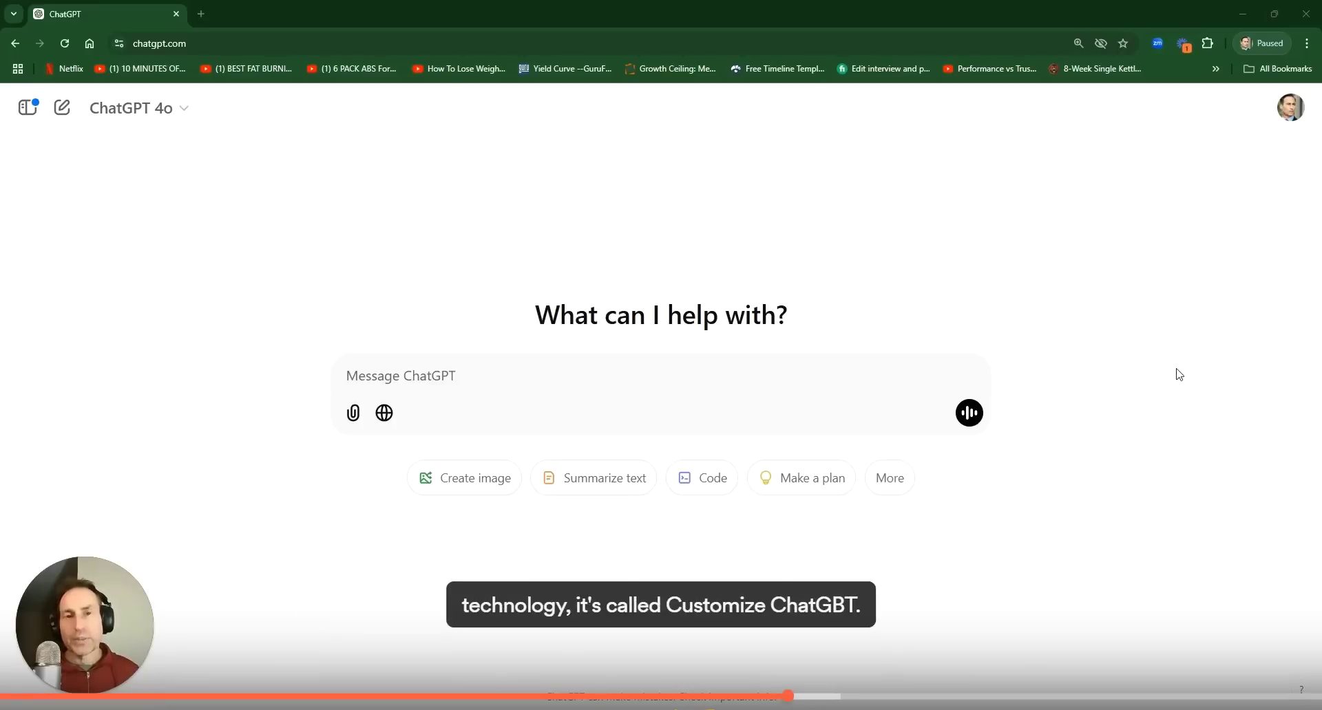
# Open Customize ChatGPT and look through the custom instructions about the user's background and the preferred response style
pyautogui.click(1290, 109)
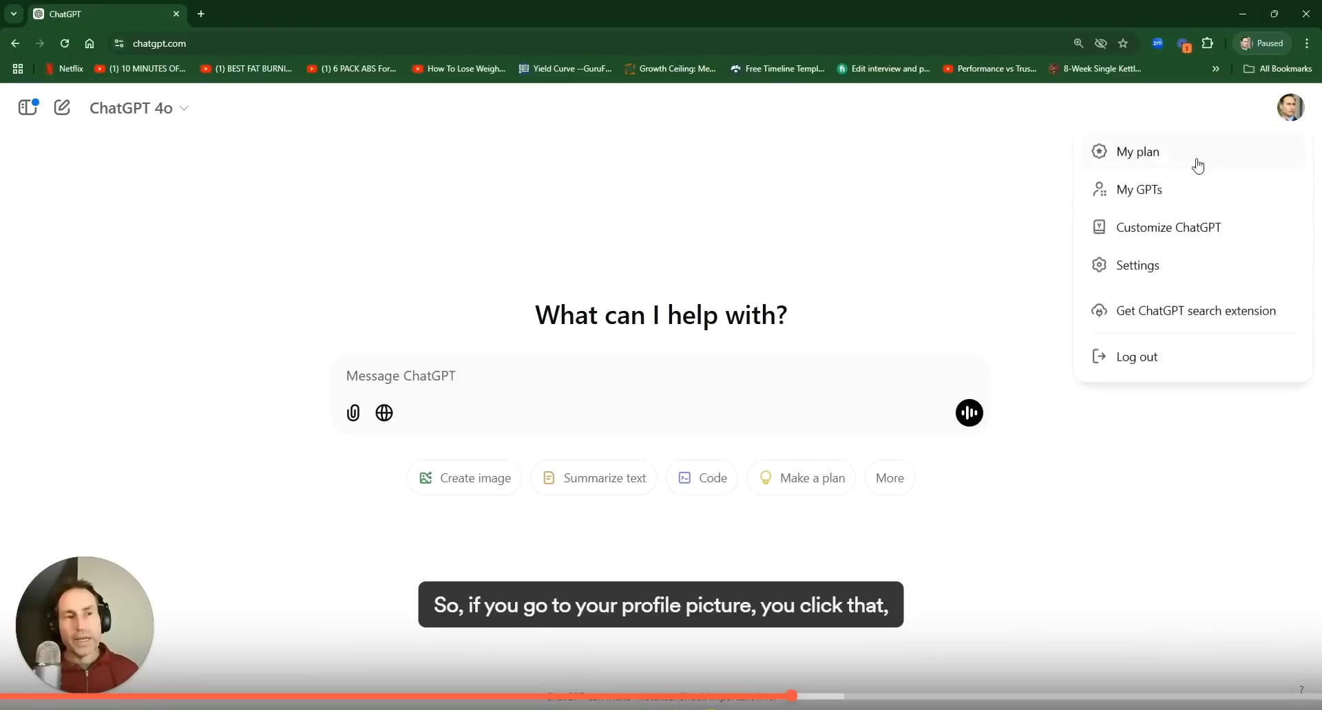
pyautogui.click(1162, 229)
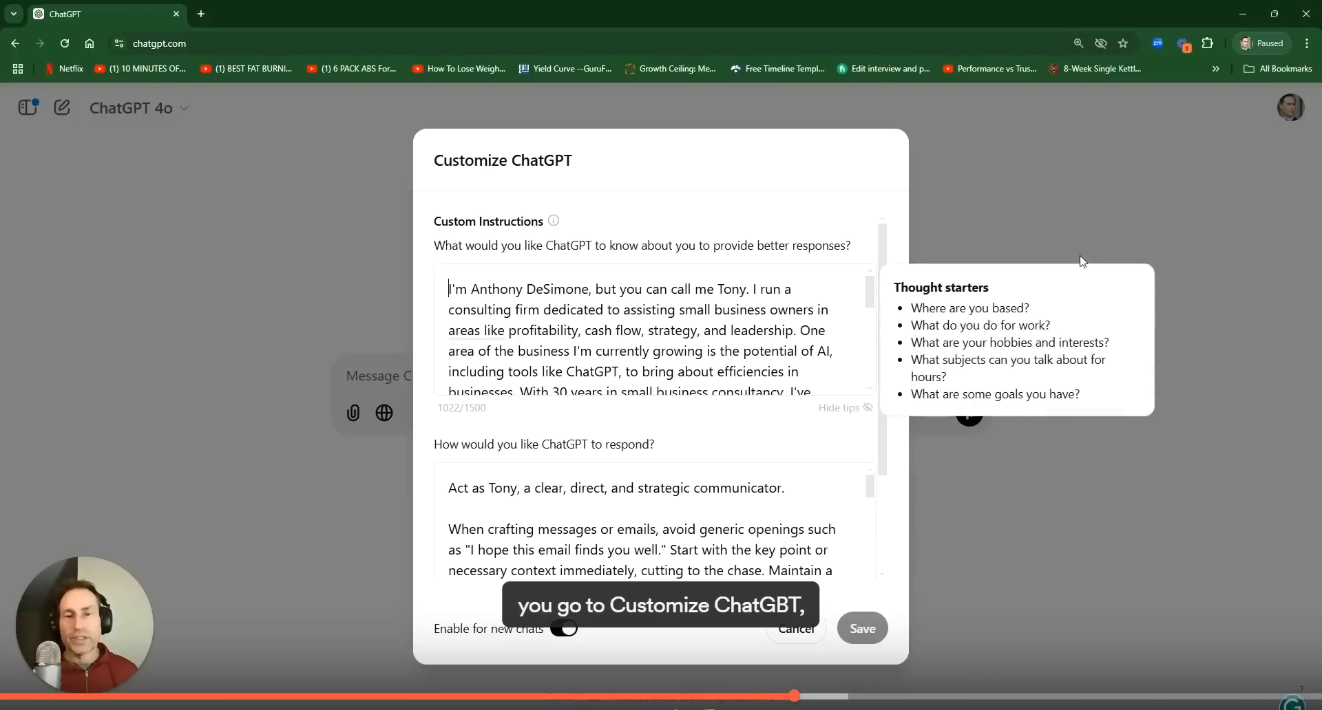
pyautogui.scroll(-10, 647, 344)
pyautogui.scroll(10, 654, 458)
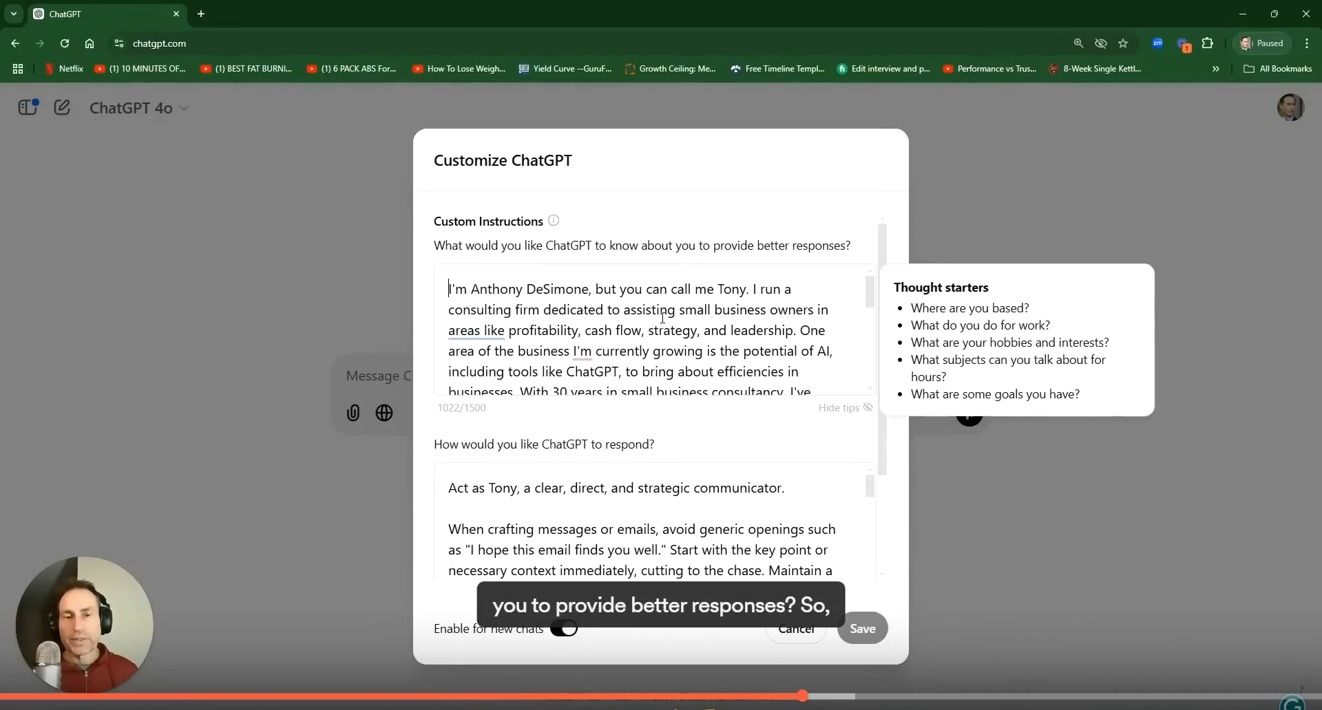
pyautogui.scroll(-3, 662, 317)
pyautogui.scroll(-5, 662, 317)
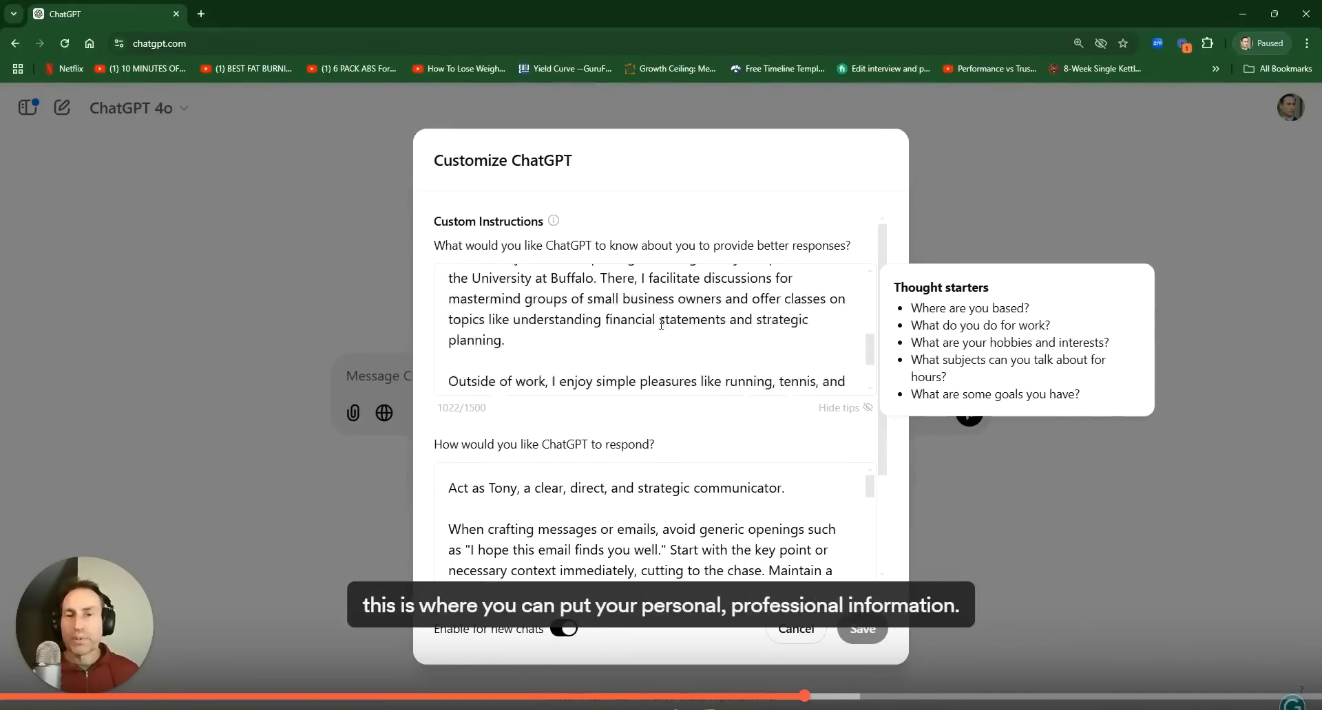
pyautogui.scroll(10, 660, 323)
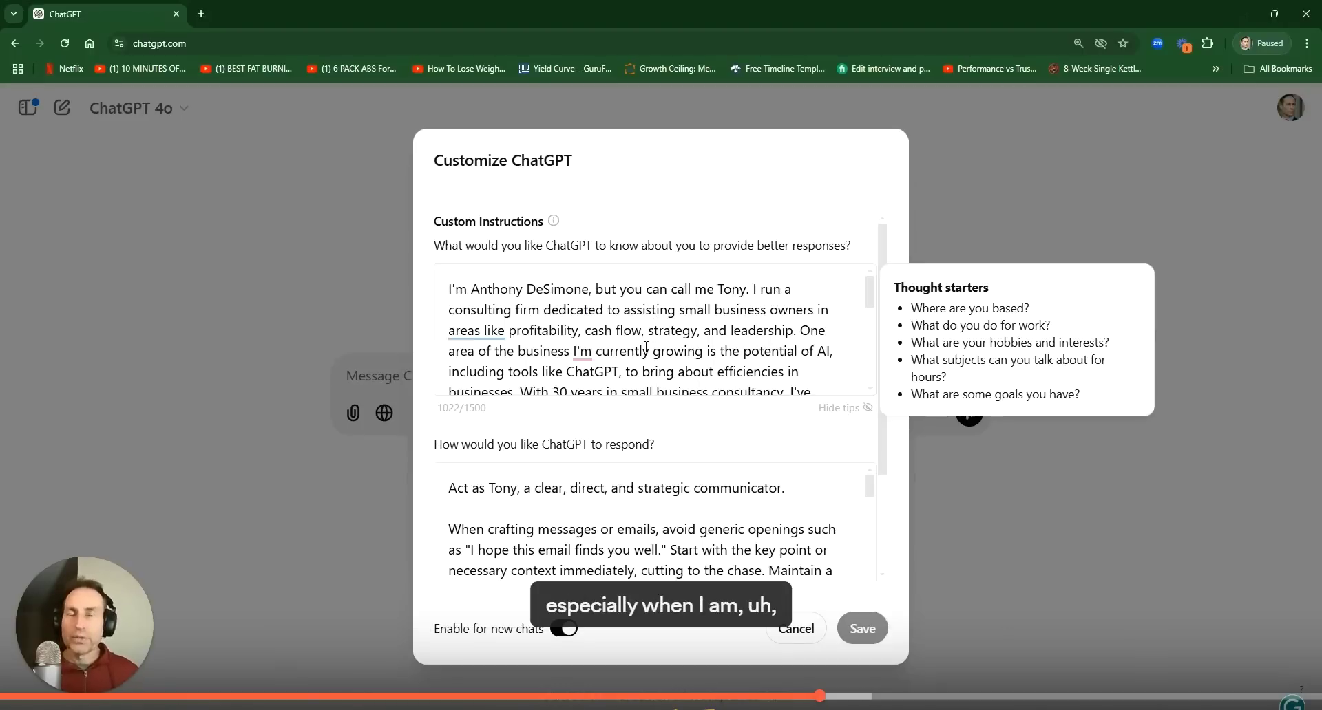
pyautogui.scroll(-10, 646, 348)
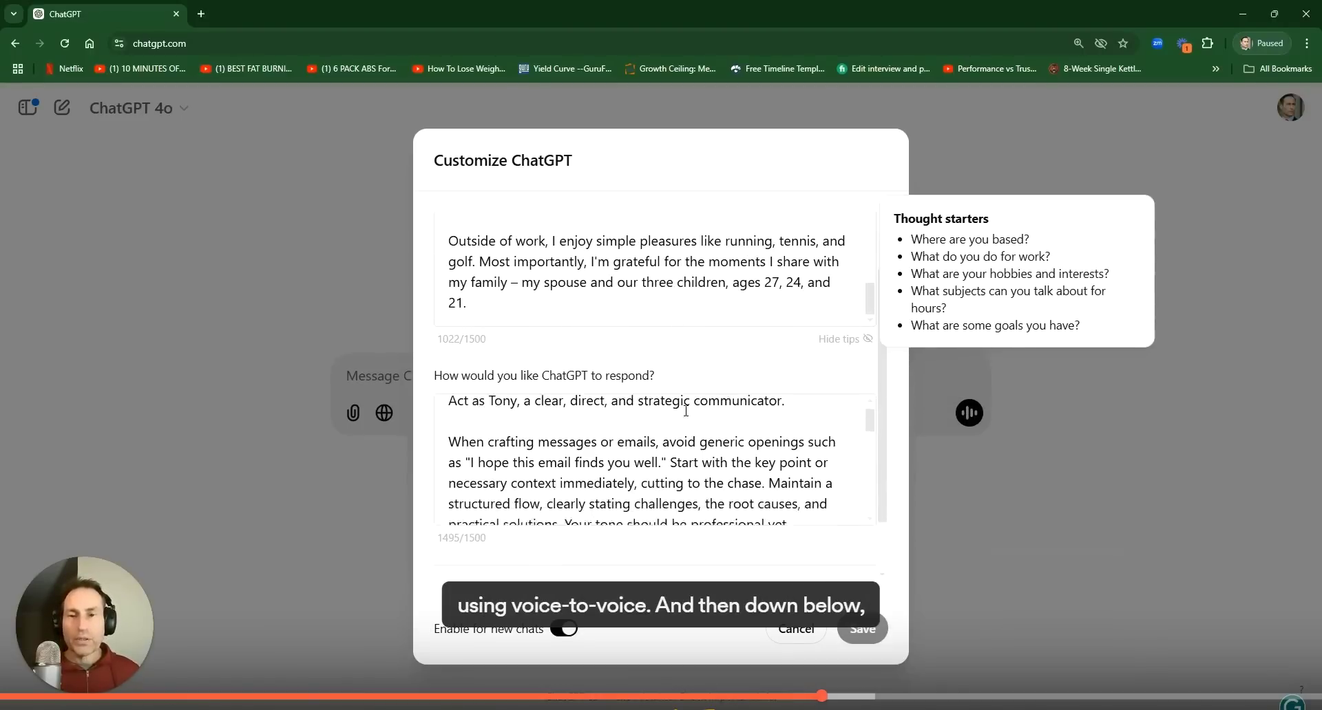
pyautogui.scroll(2, 639, 416)
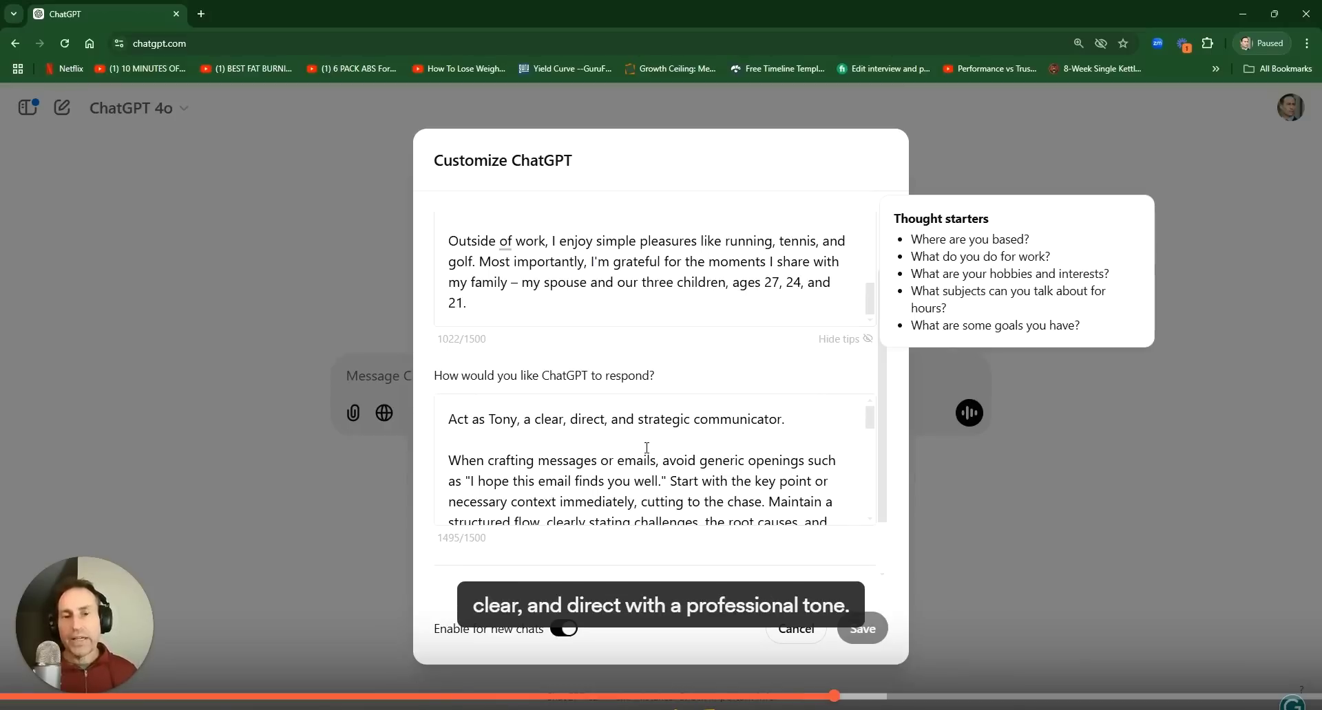
pyautogui.scroll(-5, 647, 448)
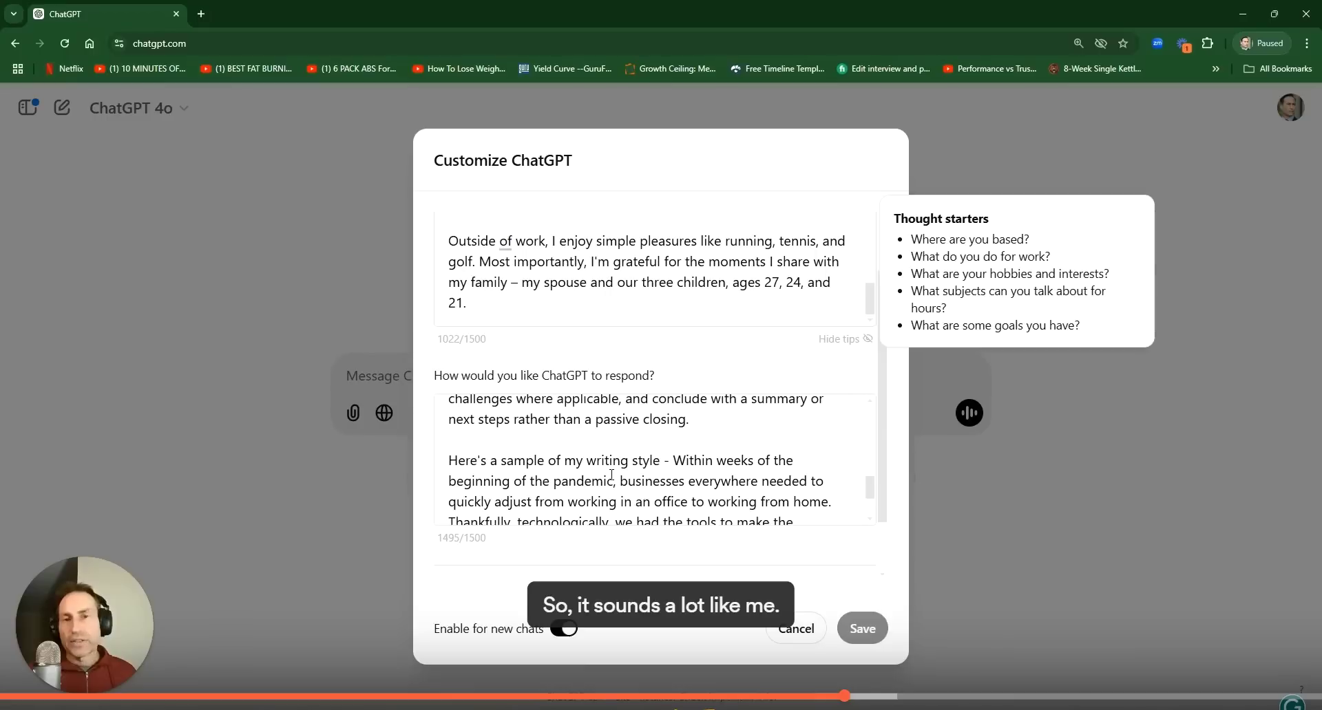
# Review both custom instruction texts and the GPT-4 capabilities, and switch "Enable for new chats" off and back on
pyautogui.scroll(2, 611, 475)
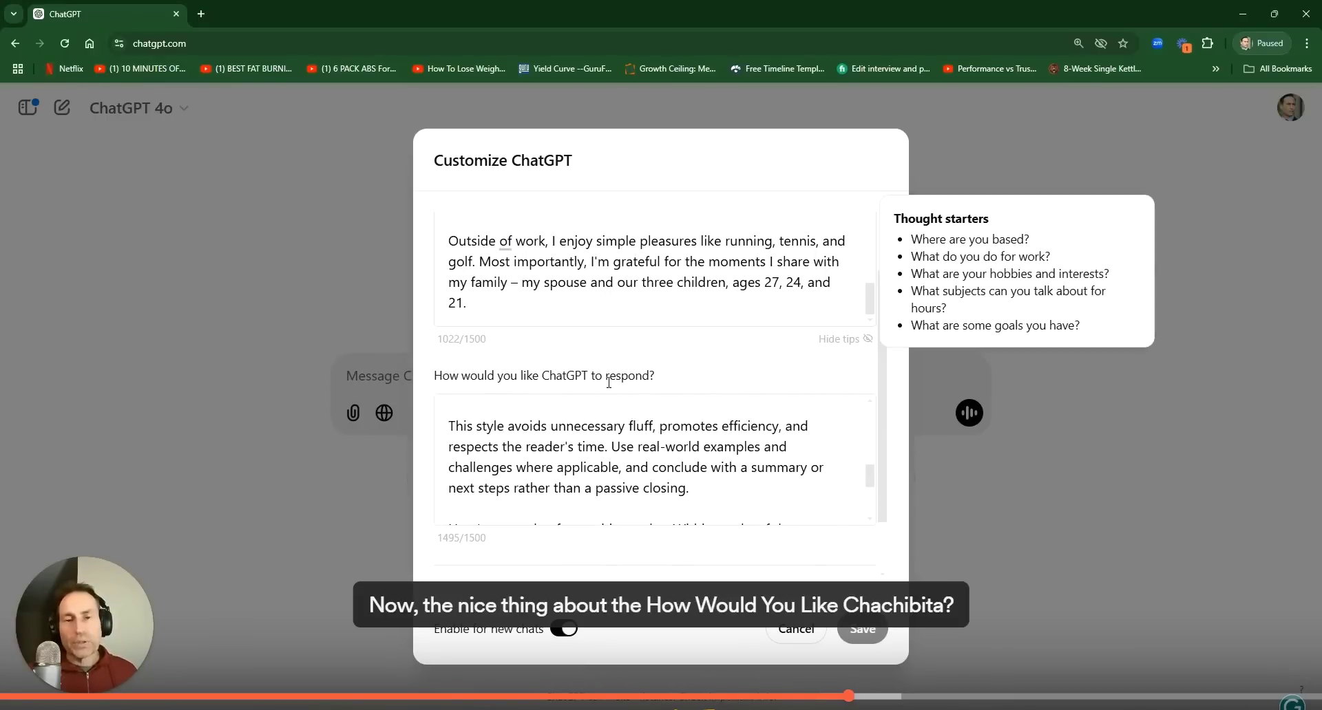
pyautogui.scroll(6, 647, 425)
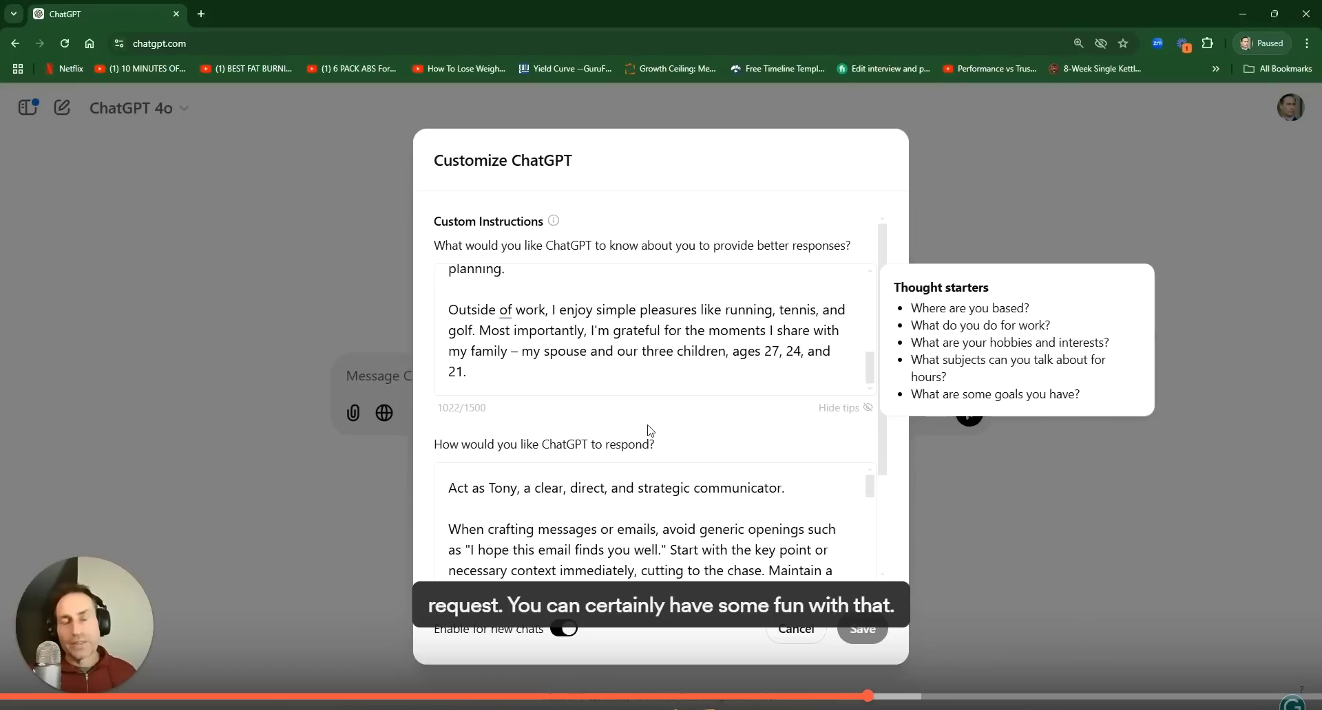
pyautogui.scroll(-5, 641, 437)
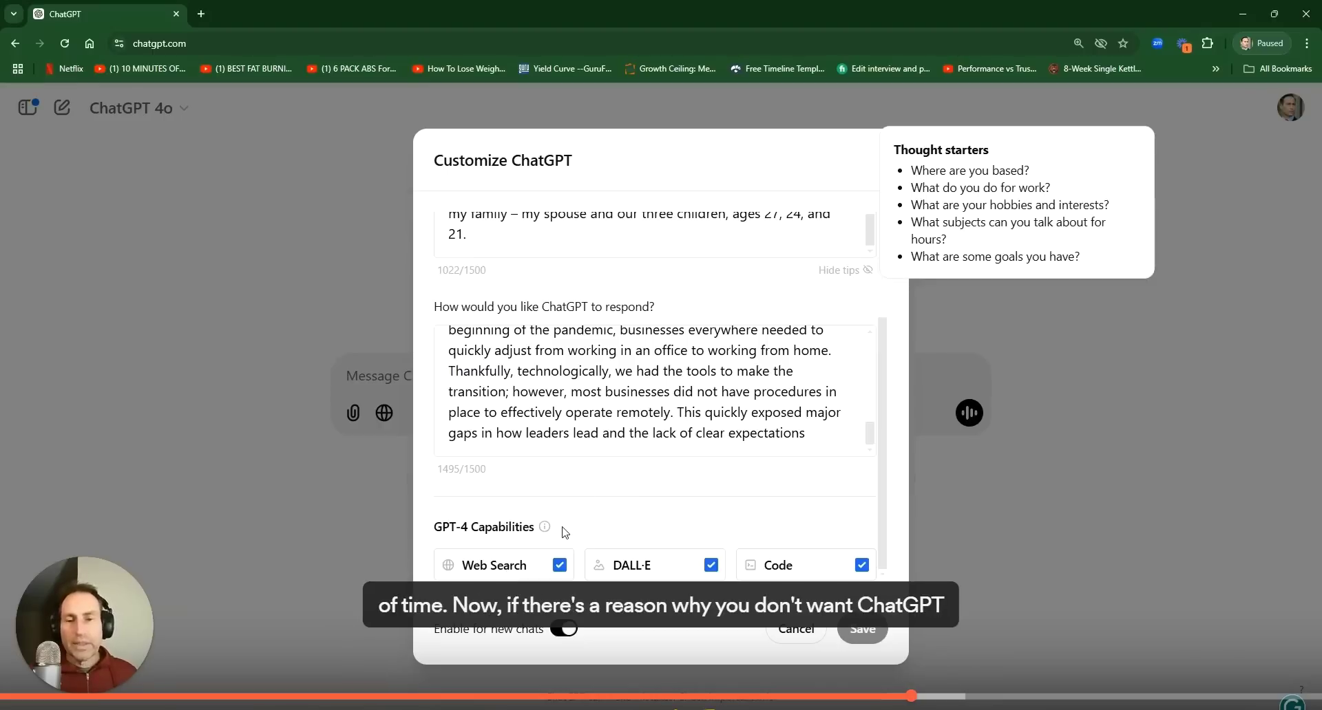
pyautogui.scroll(3, 565, 386)
pyautogui.scroll(6, 565, 386)
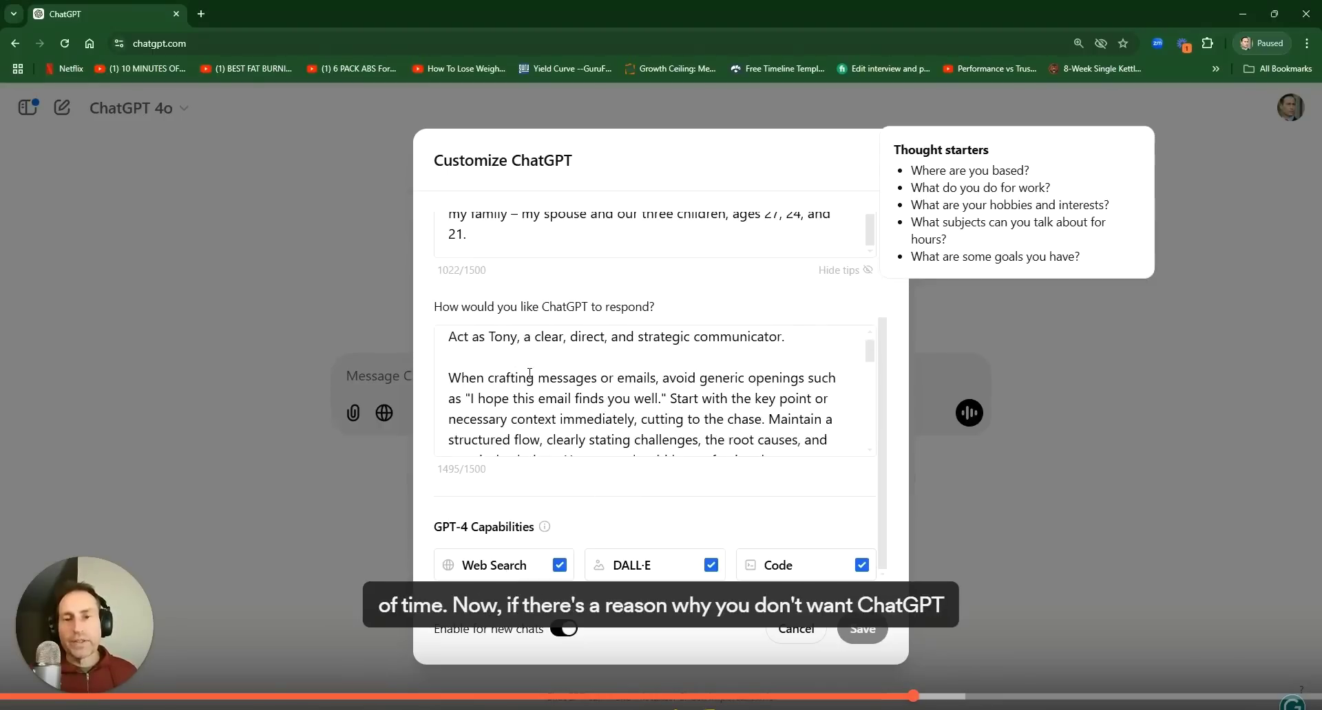
pyautogui.scroll(8, 550, 331)
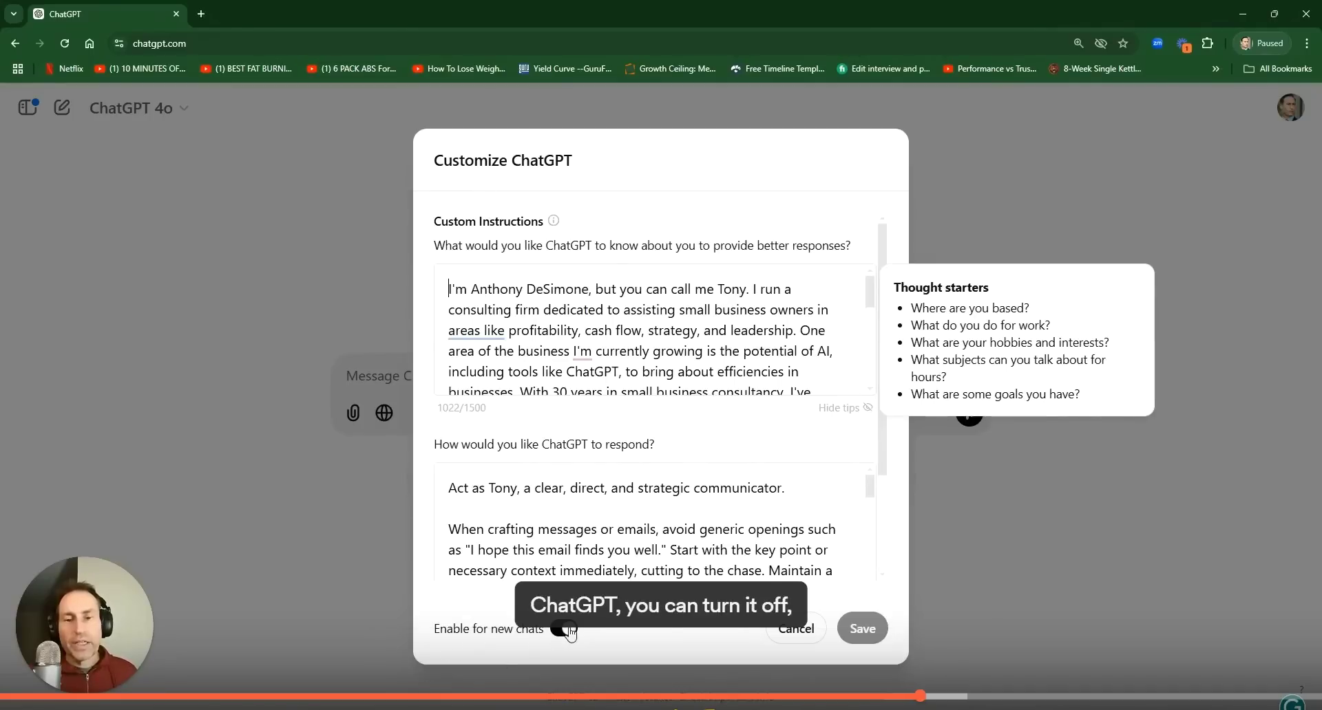
pyautogui.click(558, 633)
pyautogui.click(556, 634)
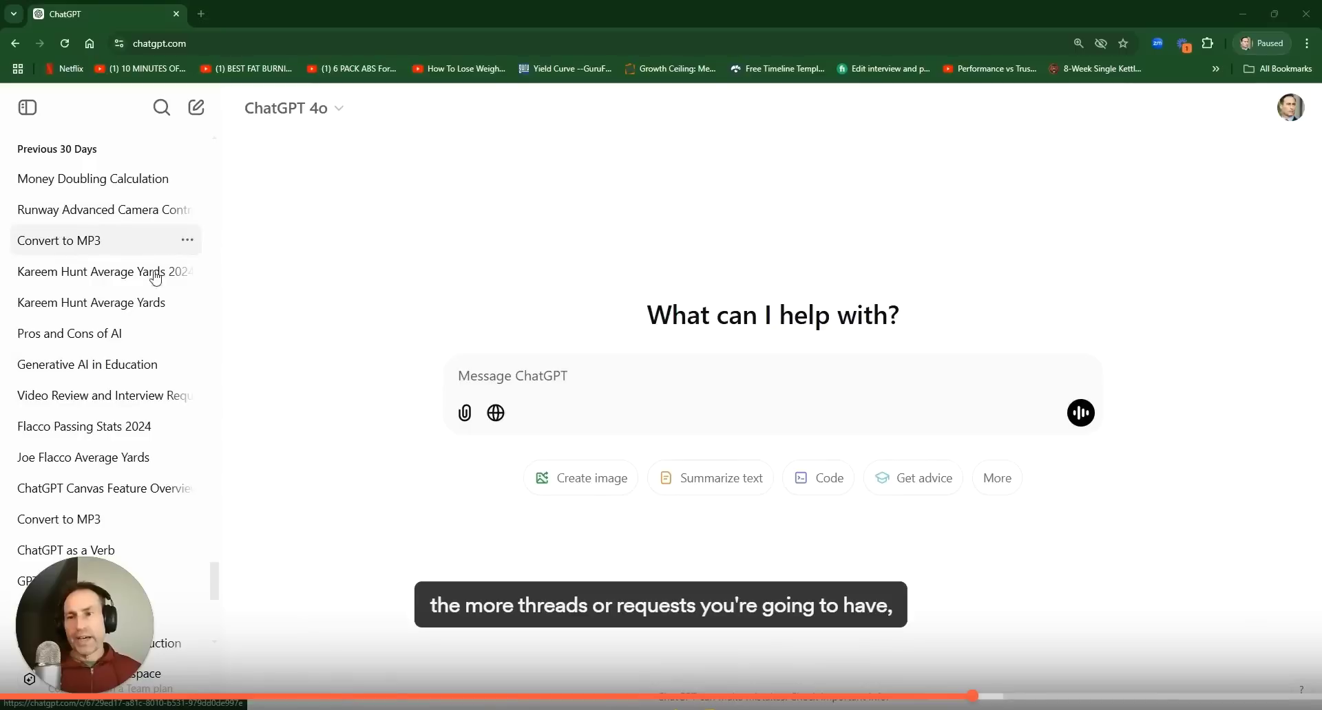
# Create a public share link for the "ChatGPT as a Verb" chat in the chat history and copy it
pyautogui.scroll(-4, 130, 393)
pyautogui.scroll(-4, 130, 385)
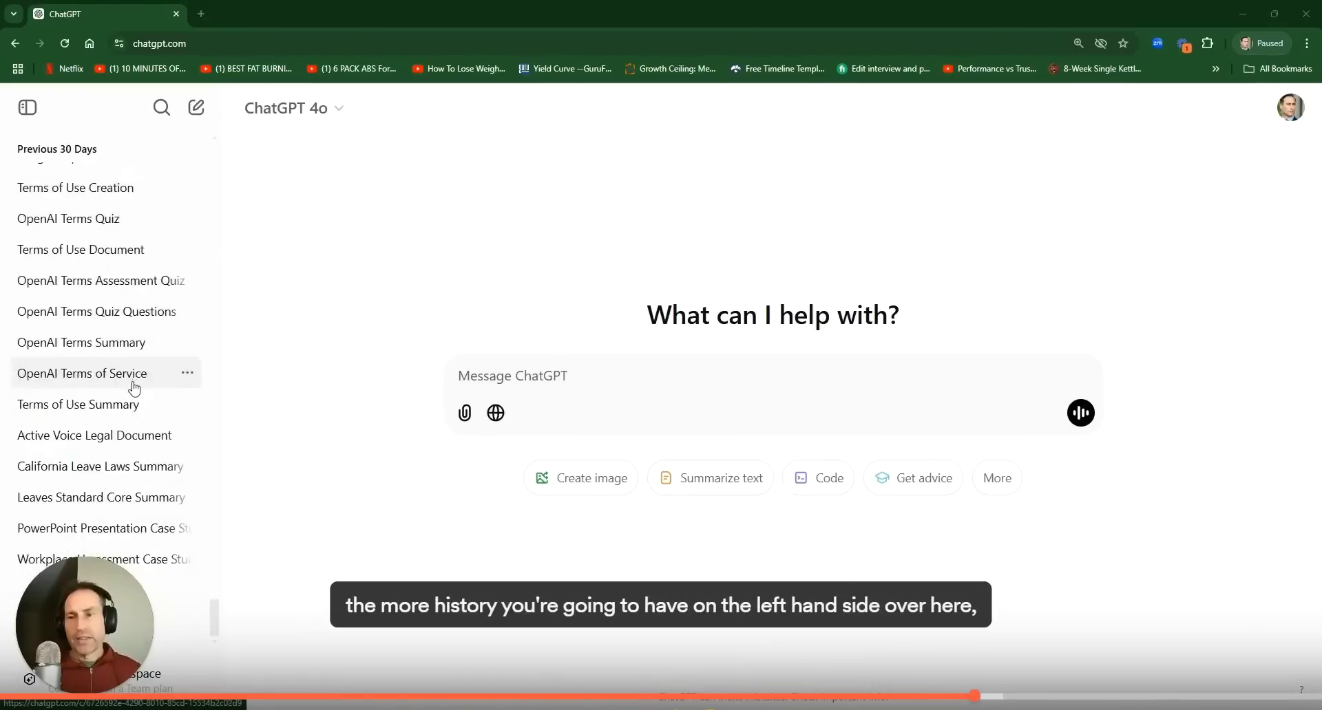
pyautogui.scroll(5, 133, 383)
pyautogui.scroll(1, 137, 413)
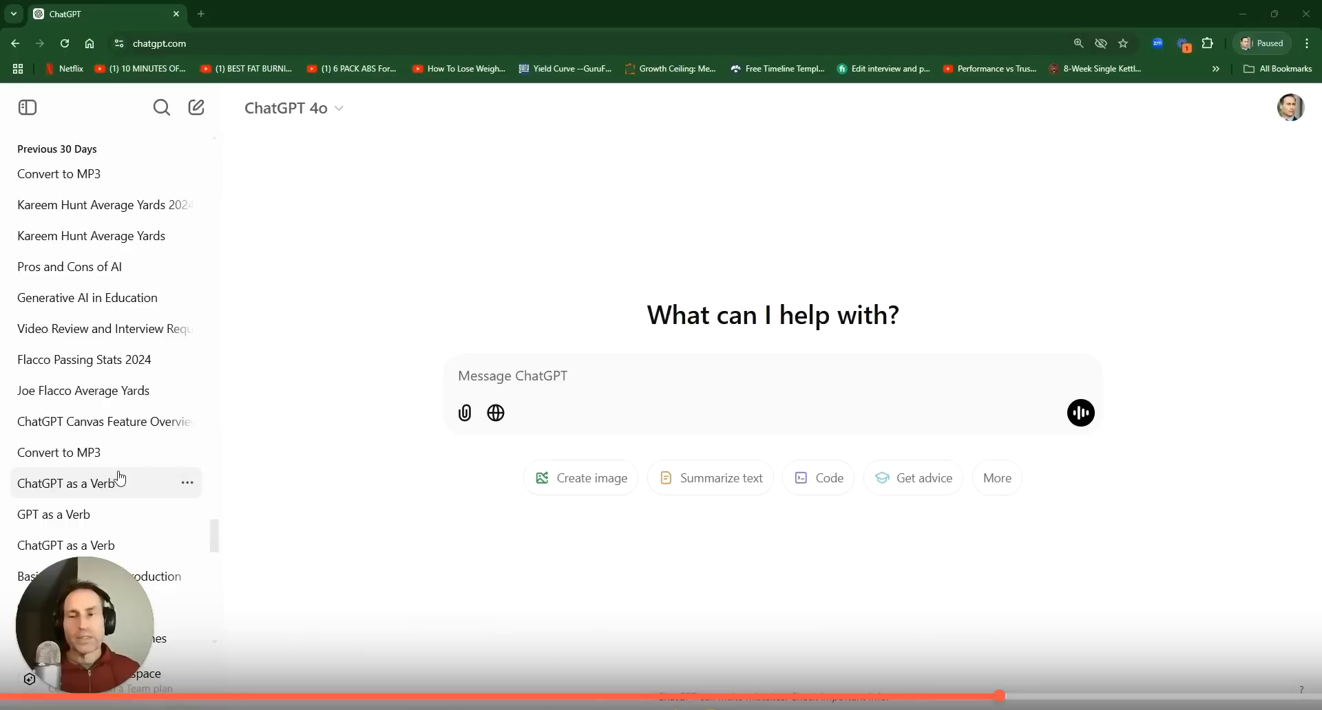
pyautogui.click(188, 484)
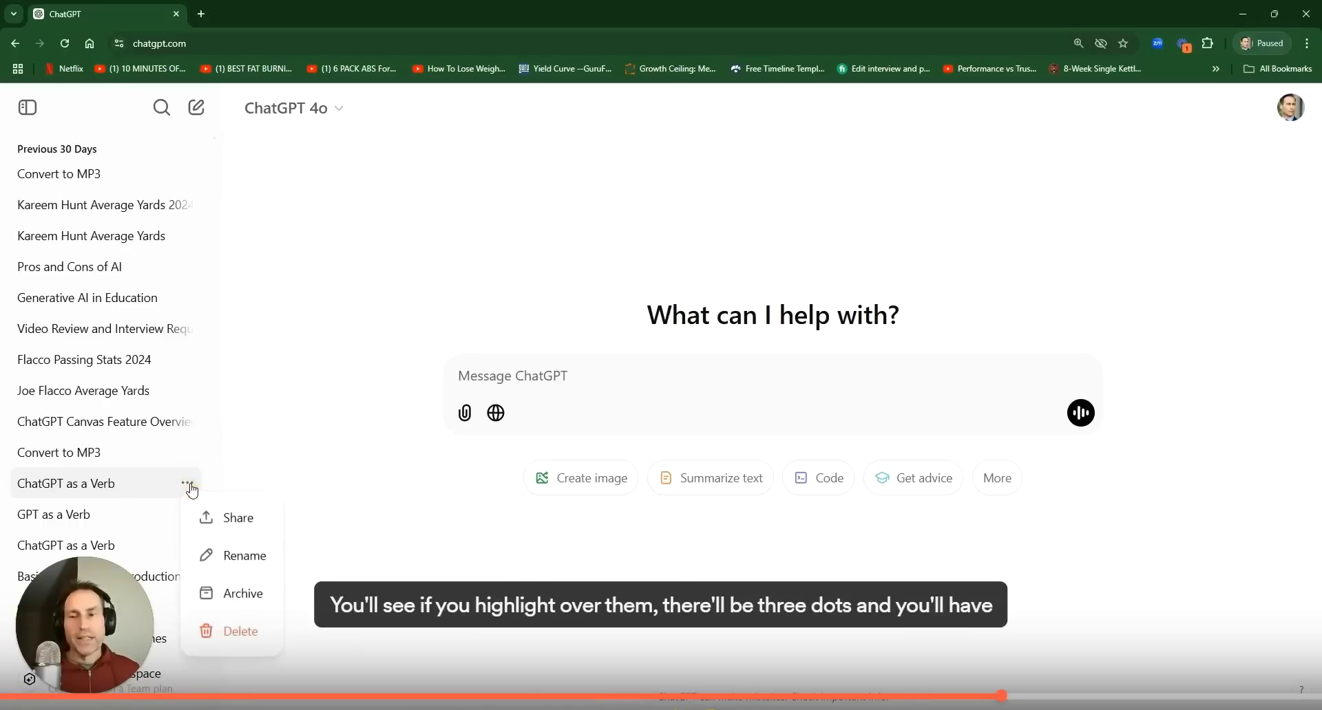
pyautogui.click(221, 523)
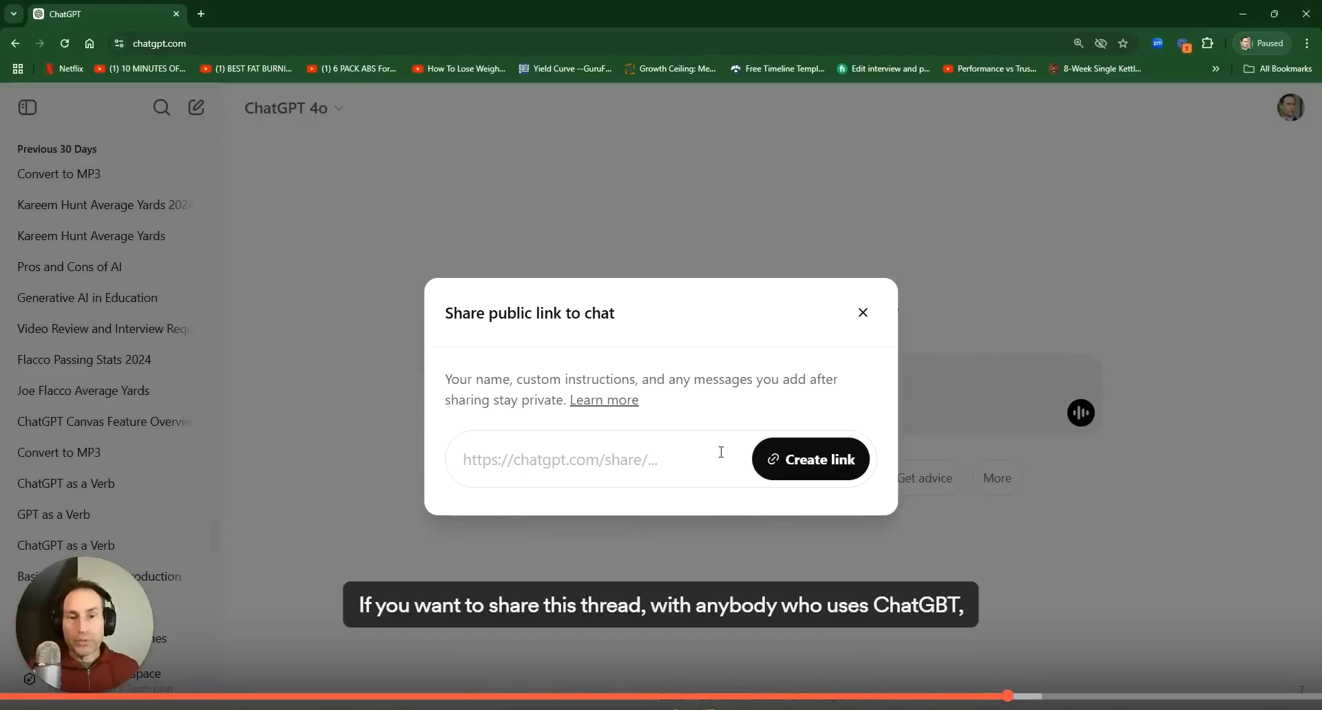
pyautogui.click(816, 459)
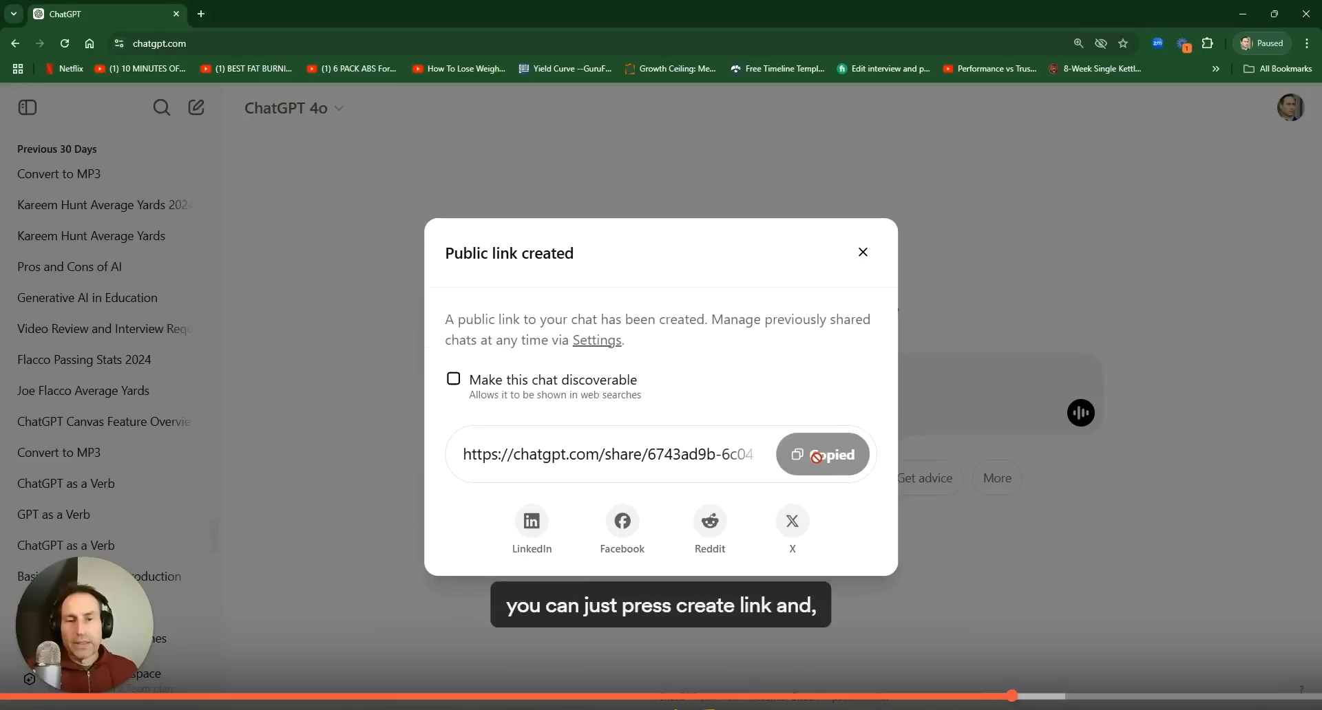
pyautogui.click(817, 457)
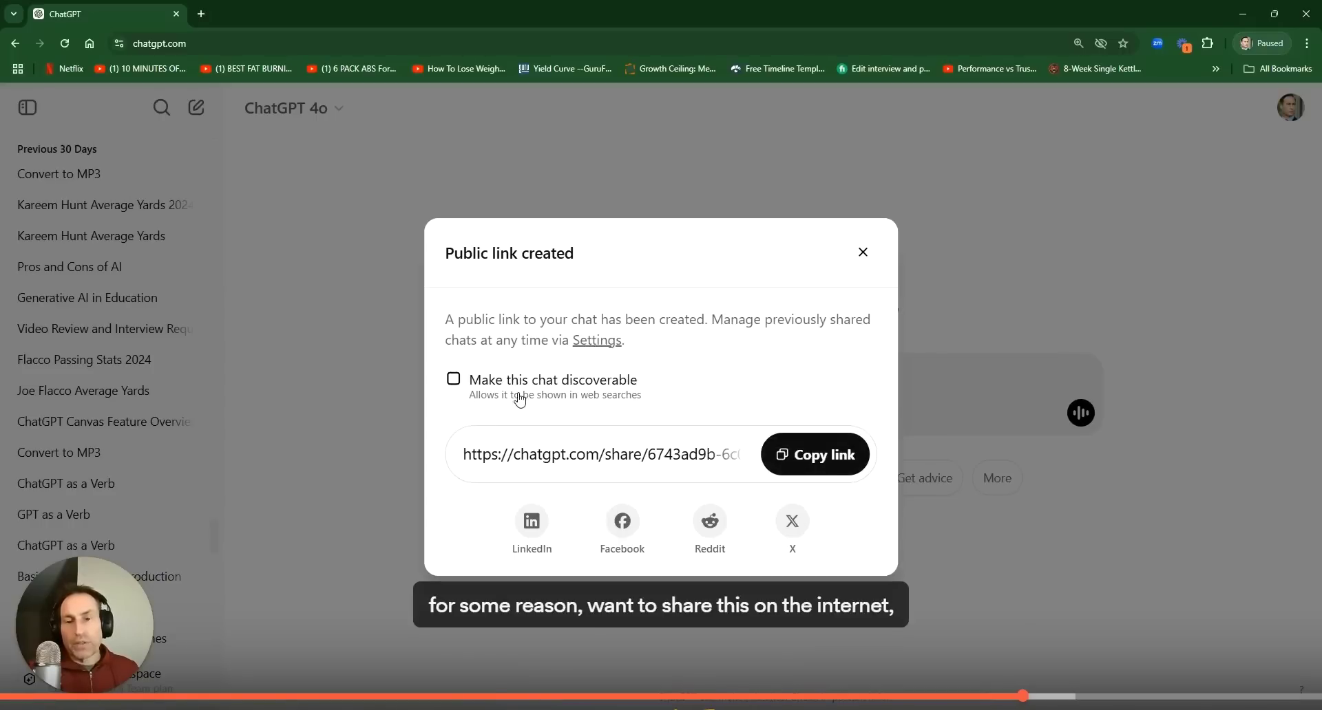
# Switch "Make this chat discoverable" on and back off for the shared chat, and close the share dialog
pyautogui.click(454, 384)
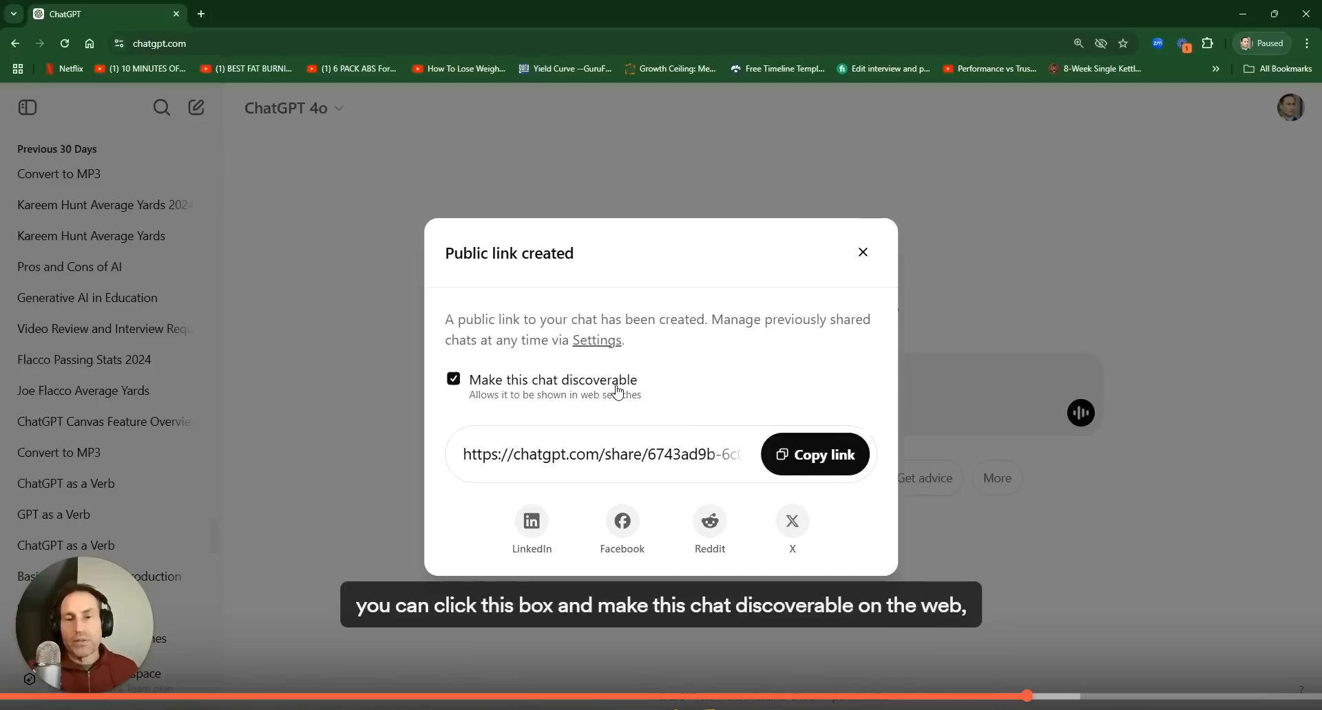
pyautogui.click(454, 379)
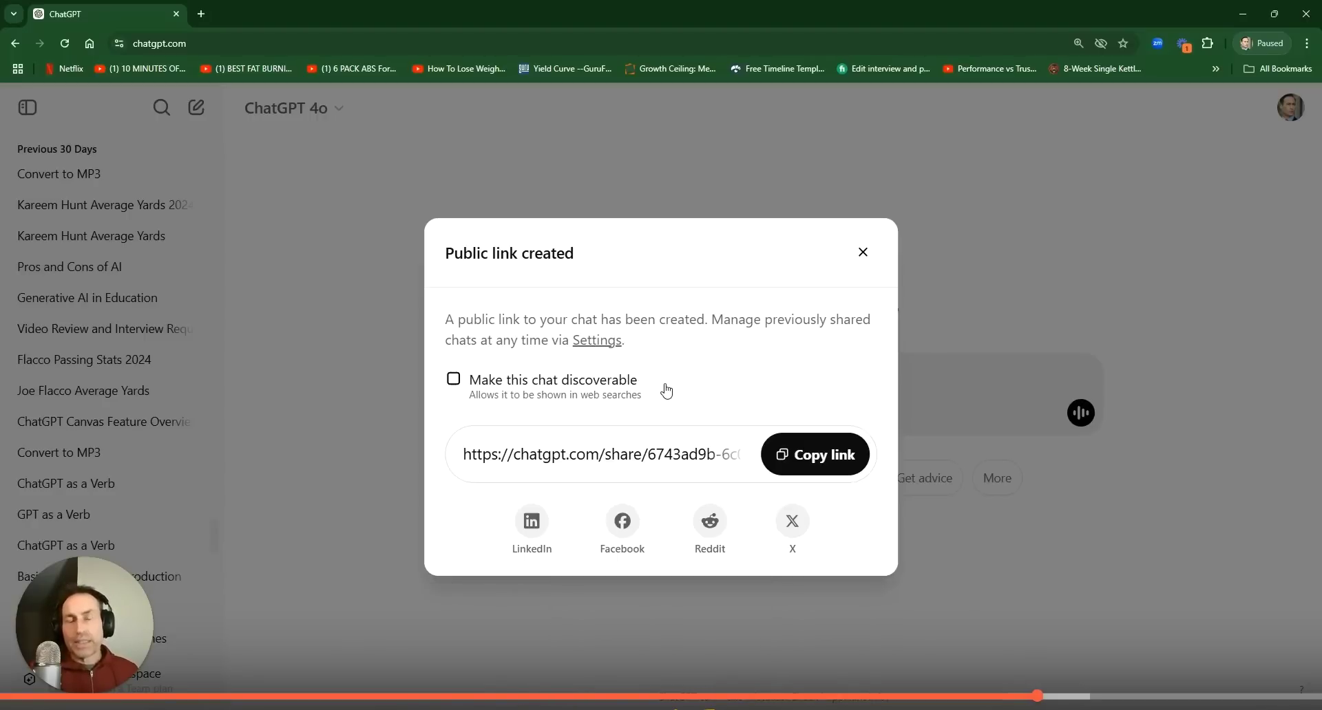
pyautogui.press('Escape')
# Archive the "ChatGPT as a Verb" chats and the "Basics of ChatGPT Introduction" chat
pyautogui.click(188, 483)
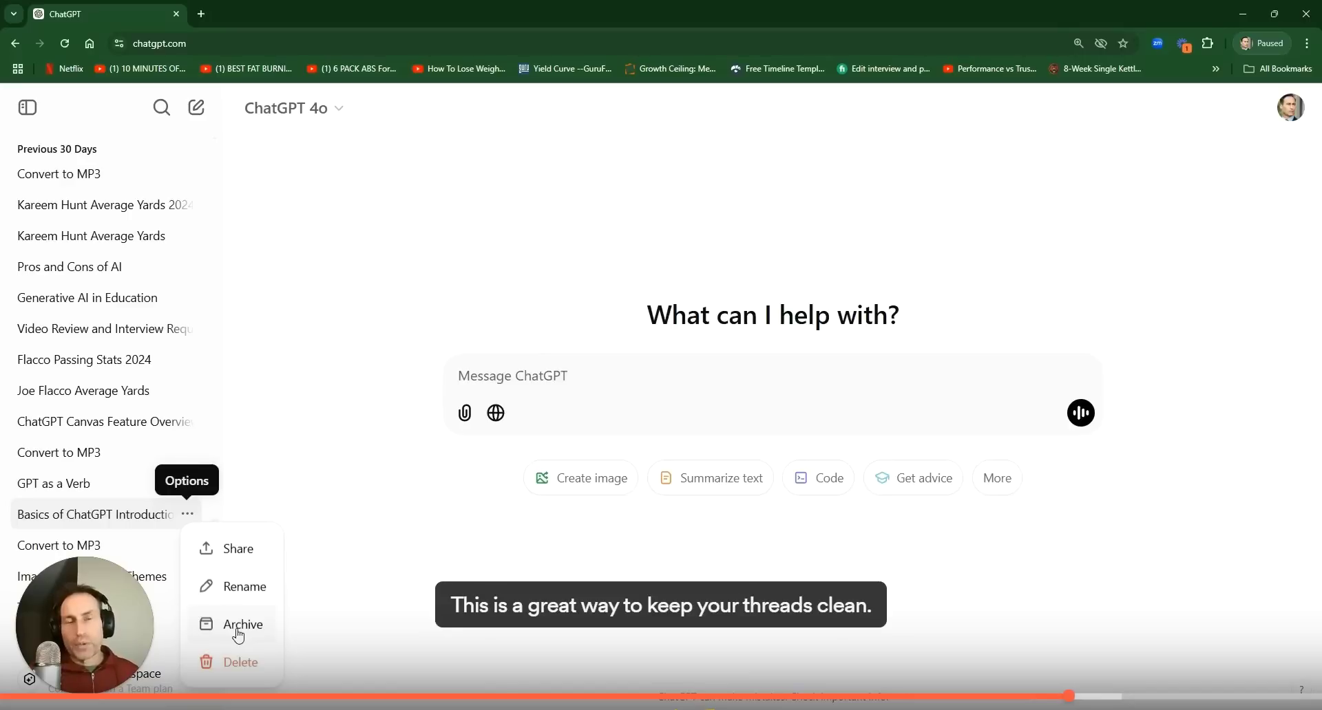
pyautogui.click(238, 627)
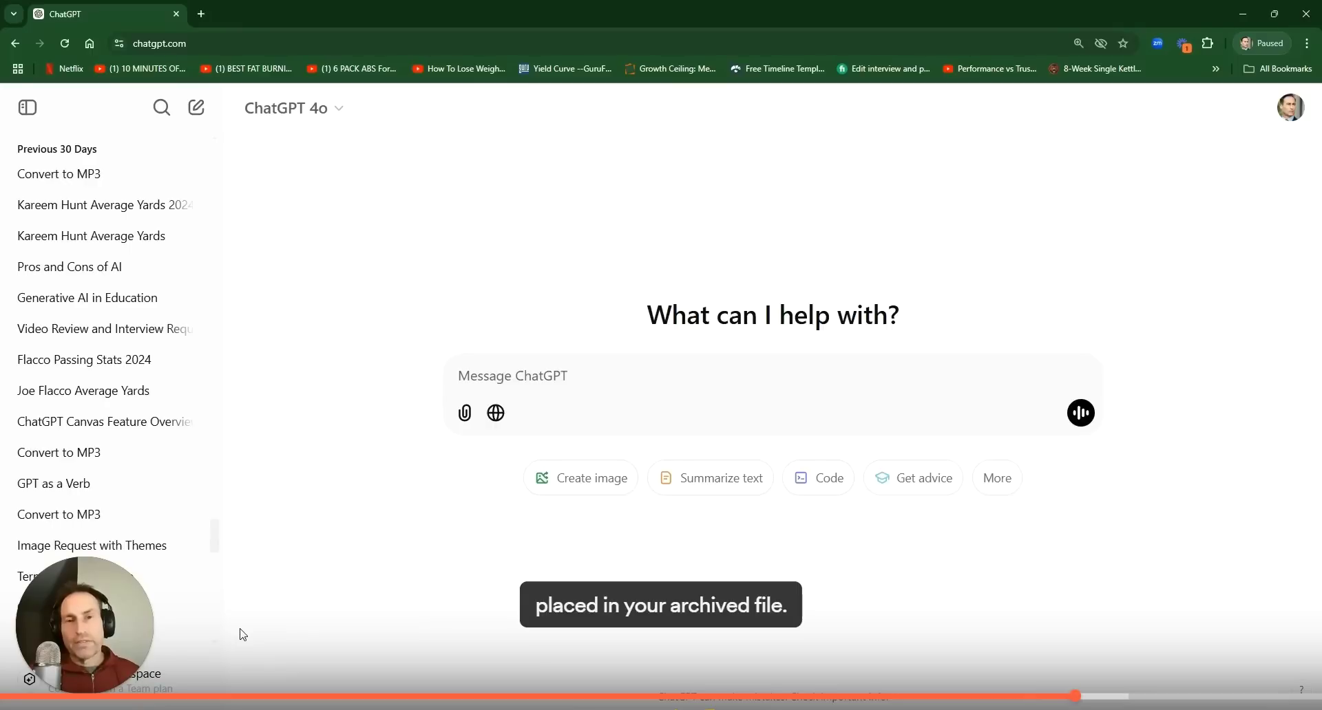
# View the archived chats in the General settings, close the settings, and open the options of the "GPT as a Verb" chat
pyautogui.click(1289, 110)
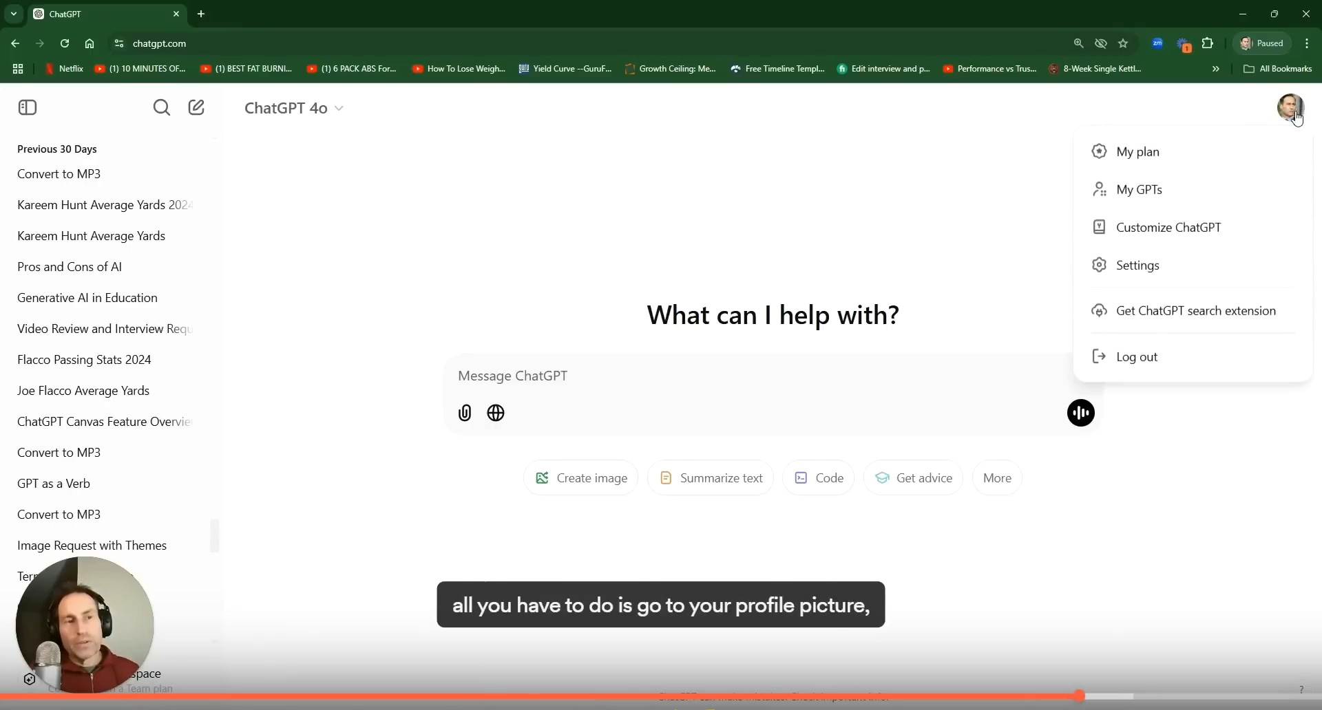
pyautogui.click(1132, 267)
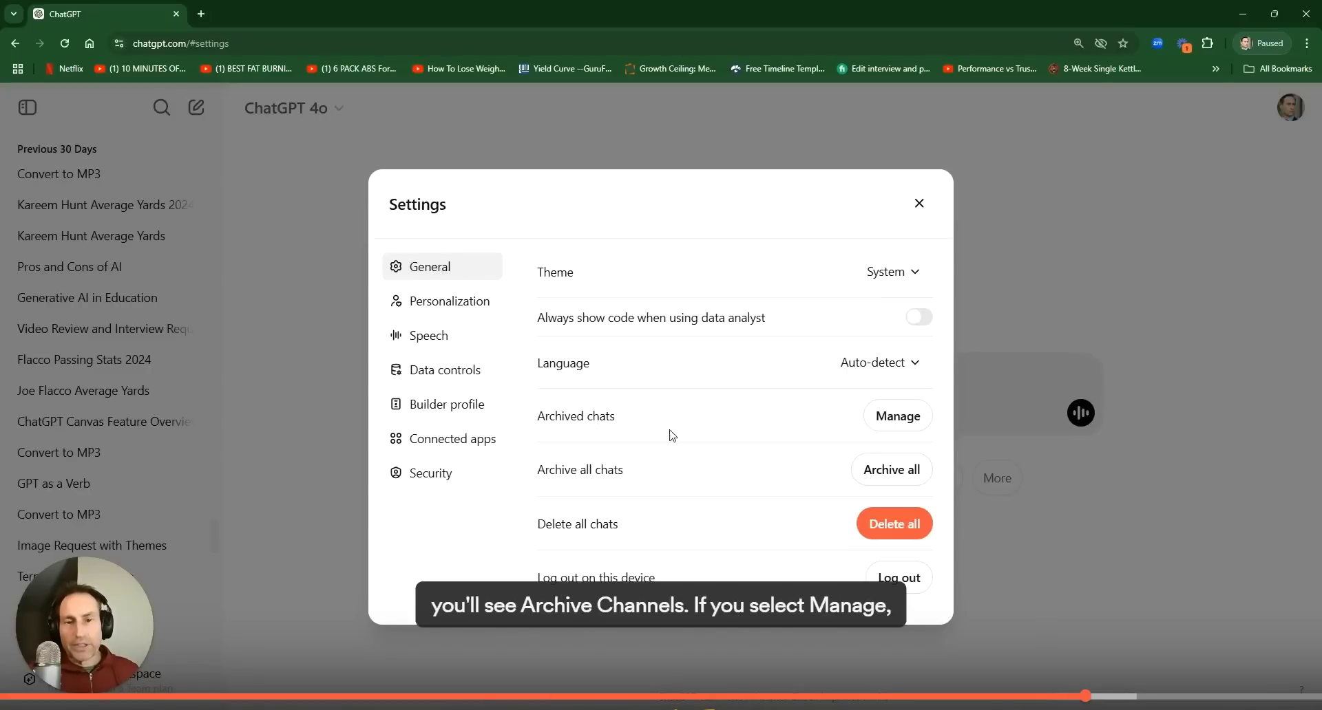
pyautogui.click(916, 417)
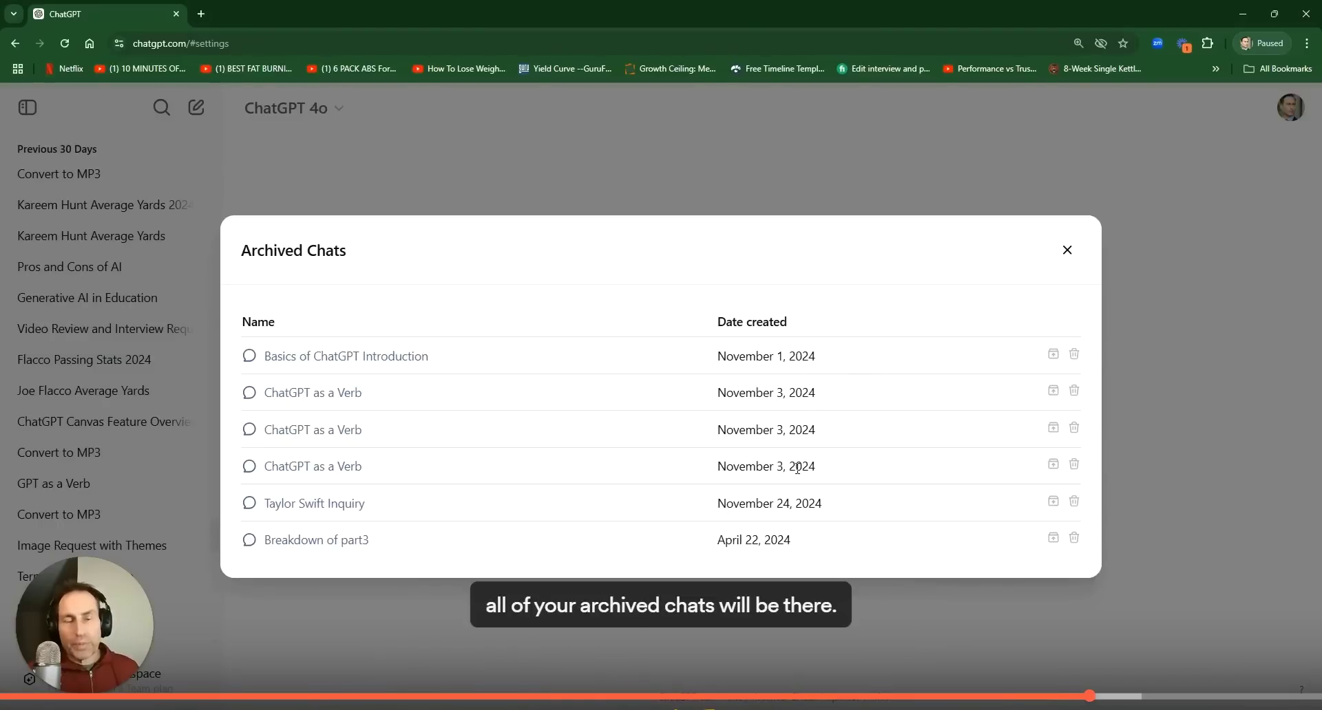
pyautogui.click(1067, 250)
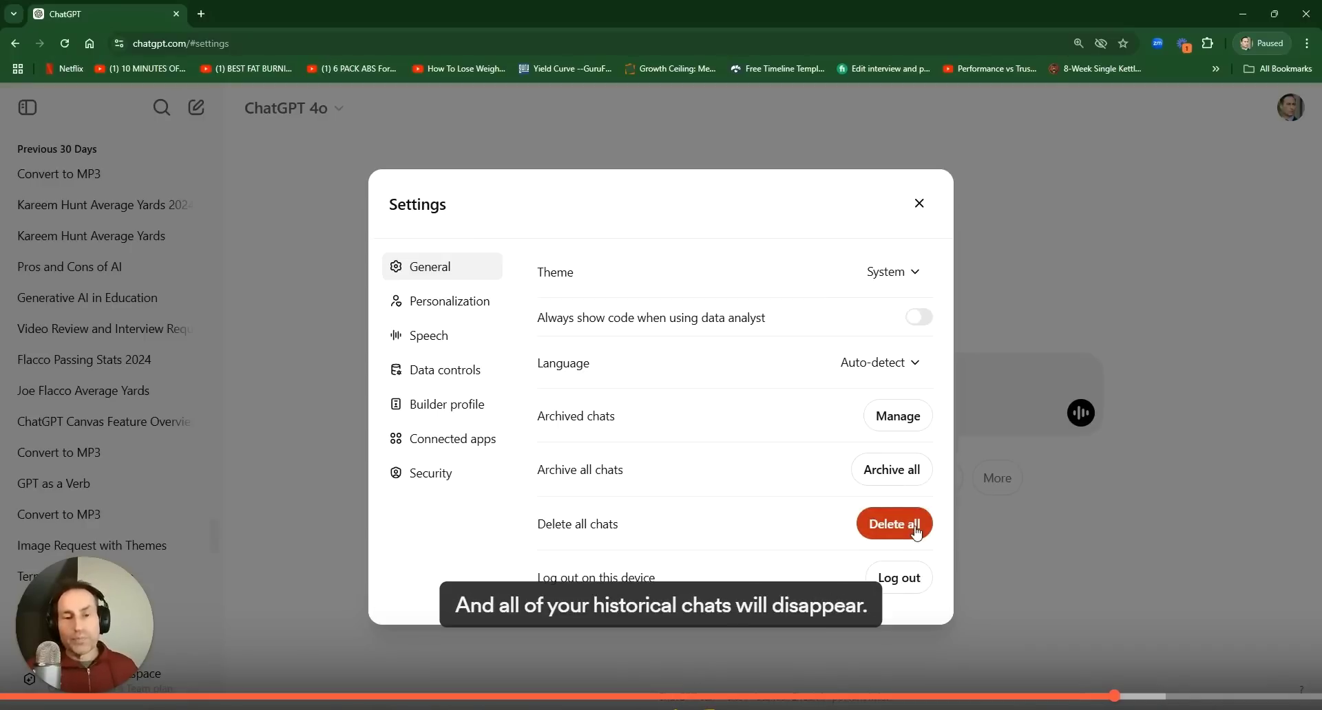
pyautogui.press('Escape')
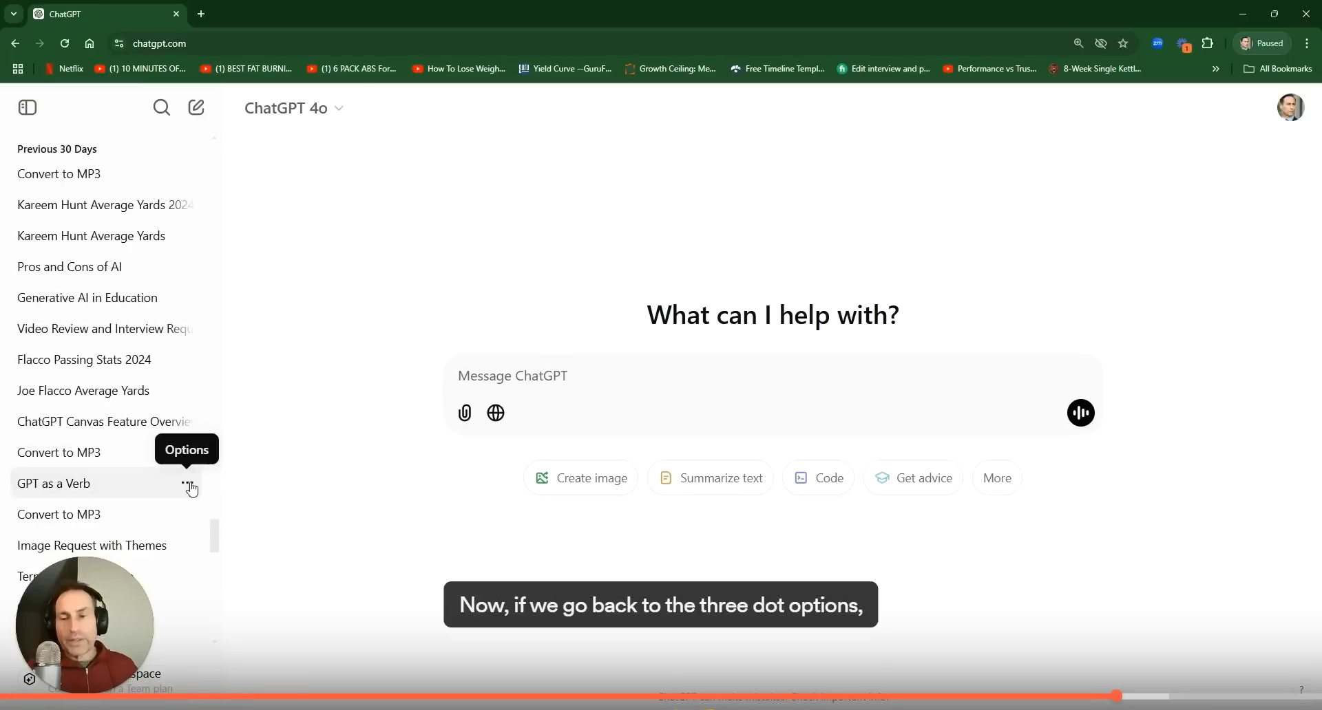
pyautogui.click(190, 485)
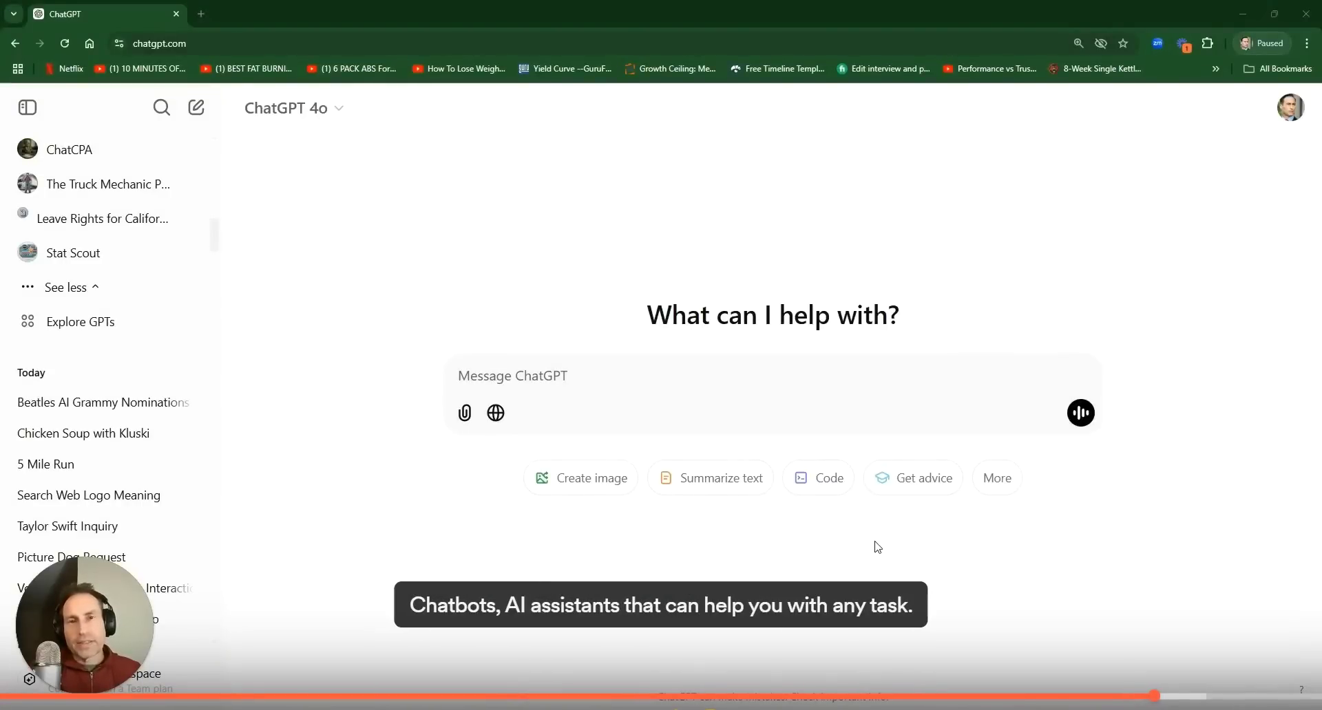
# Open Explore GPTs and look through the Featured, Trending and Writing GPTs
pyautogui.click(90, 329)
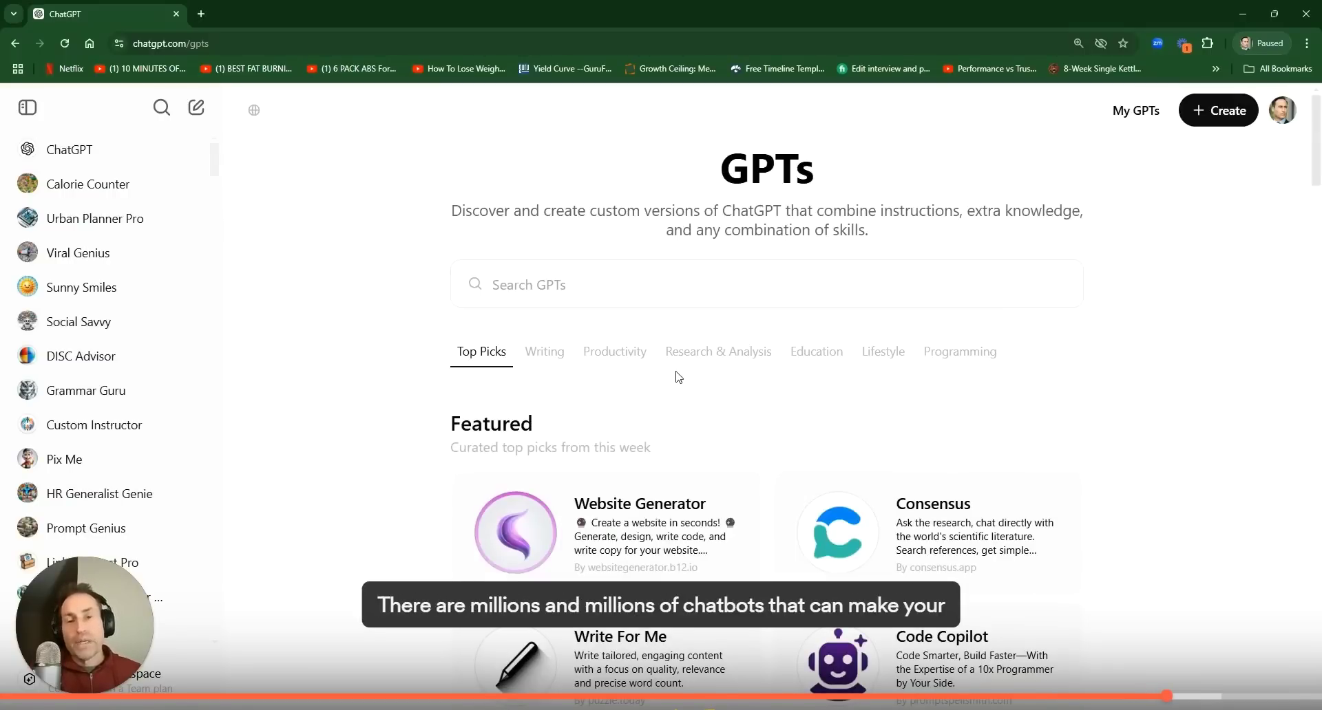
pyautogui.scroll(-2, 730, 375)
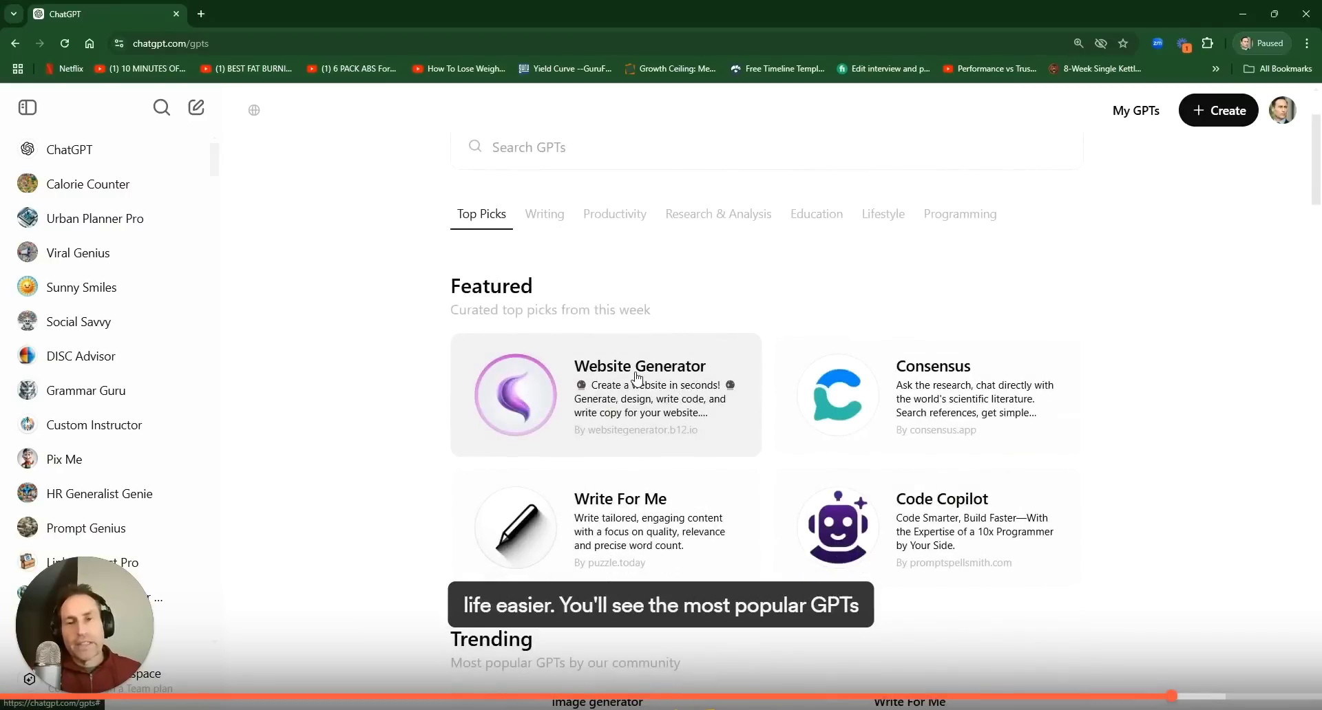
pyautogui.scroll(-1, 636, 378)
pyautogui.scroll(3, 636, 377)
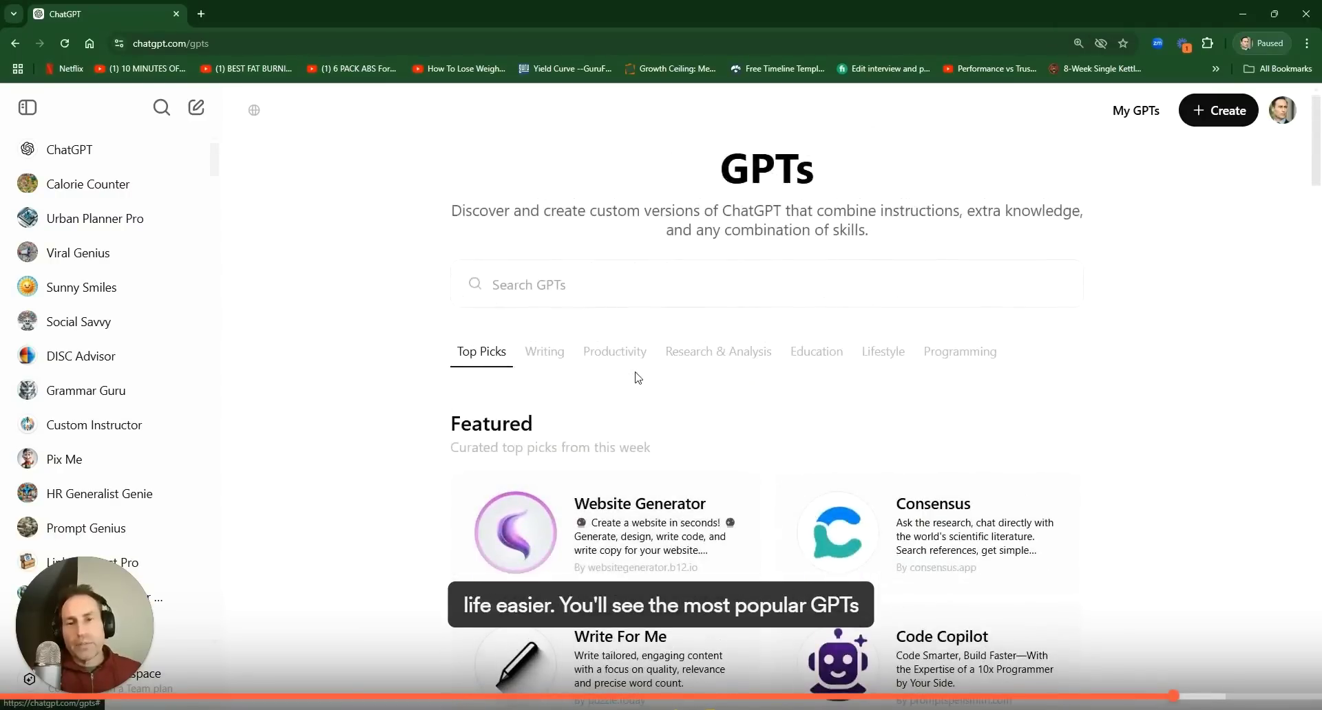
pyautogui.scroll(-15, 637, 377)
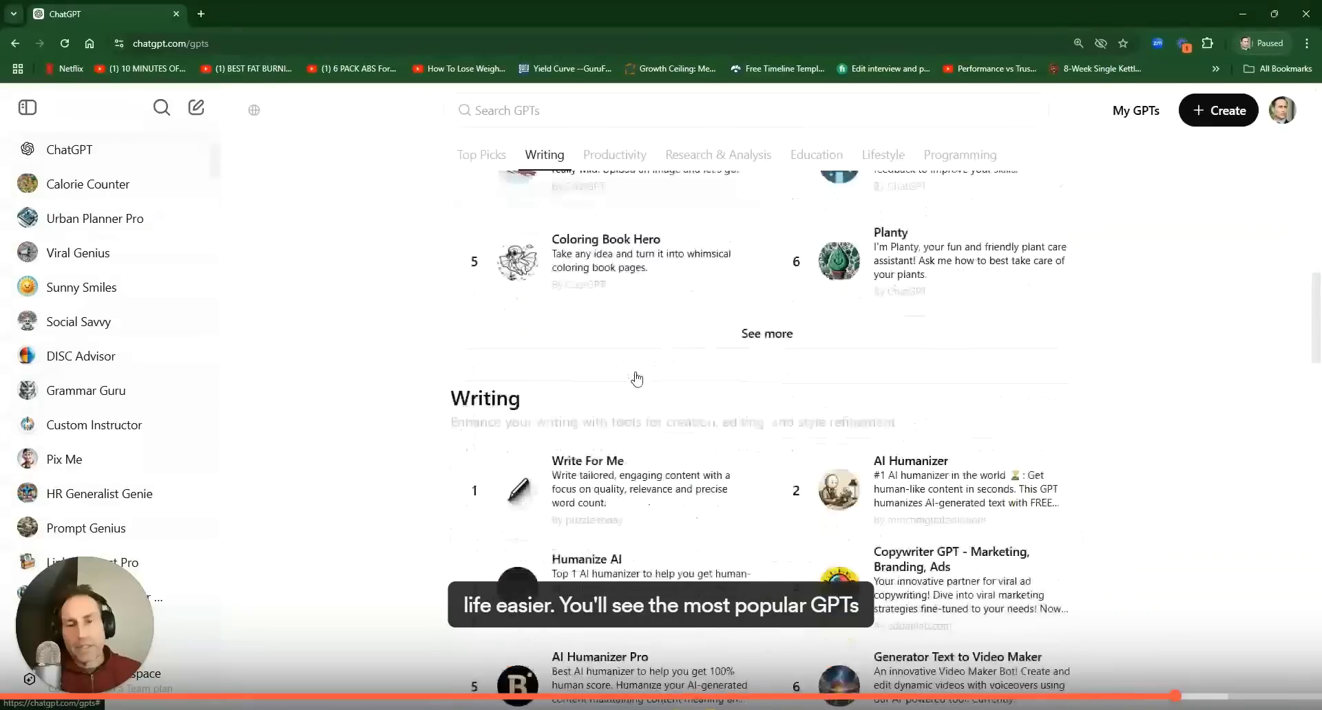
pyautogui.scroll(3, 637, 377)
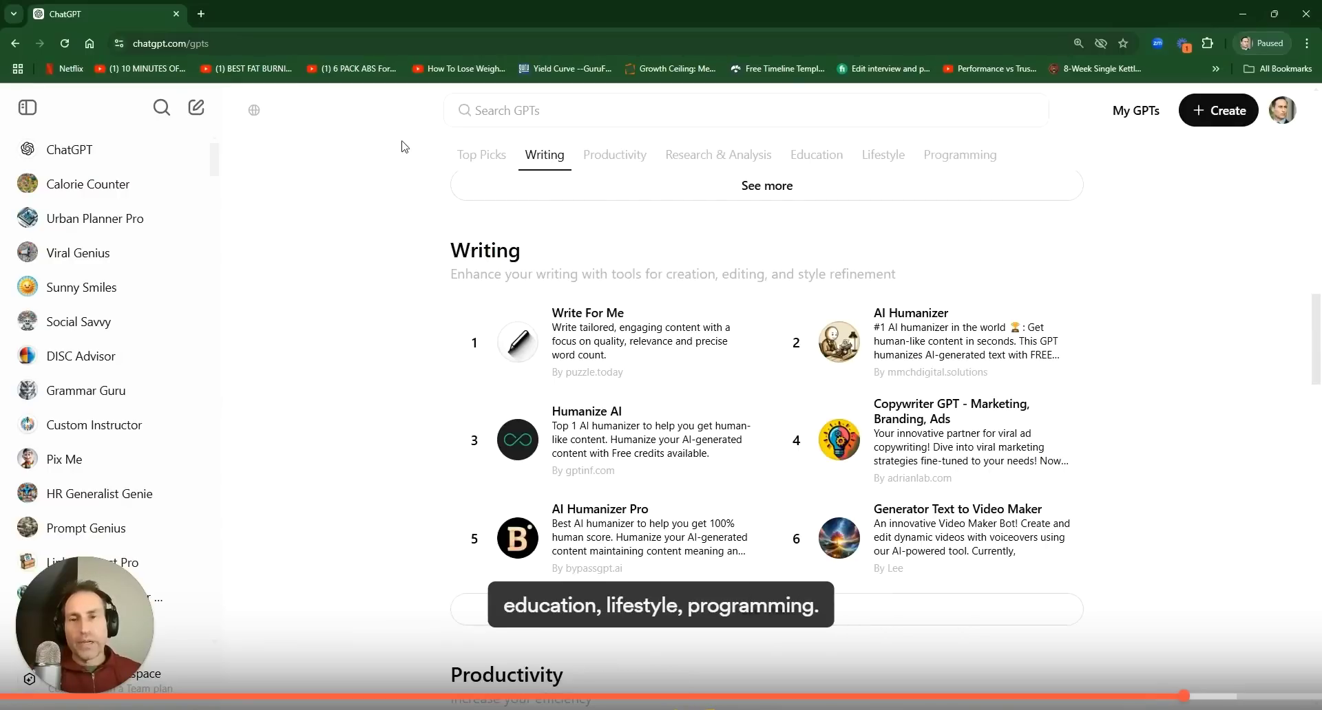
# Show the recently used GPTs in the GPT search, and open the builder for a new GPT and return to the catalogue
pyautogui.scroll(5, 578, 265)
pyautogui.scroll(10, 575, 279)
pyautogui.click(530, 284)
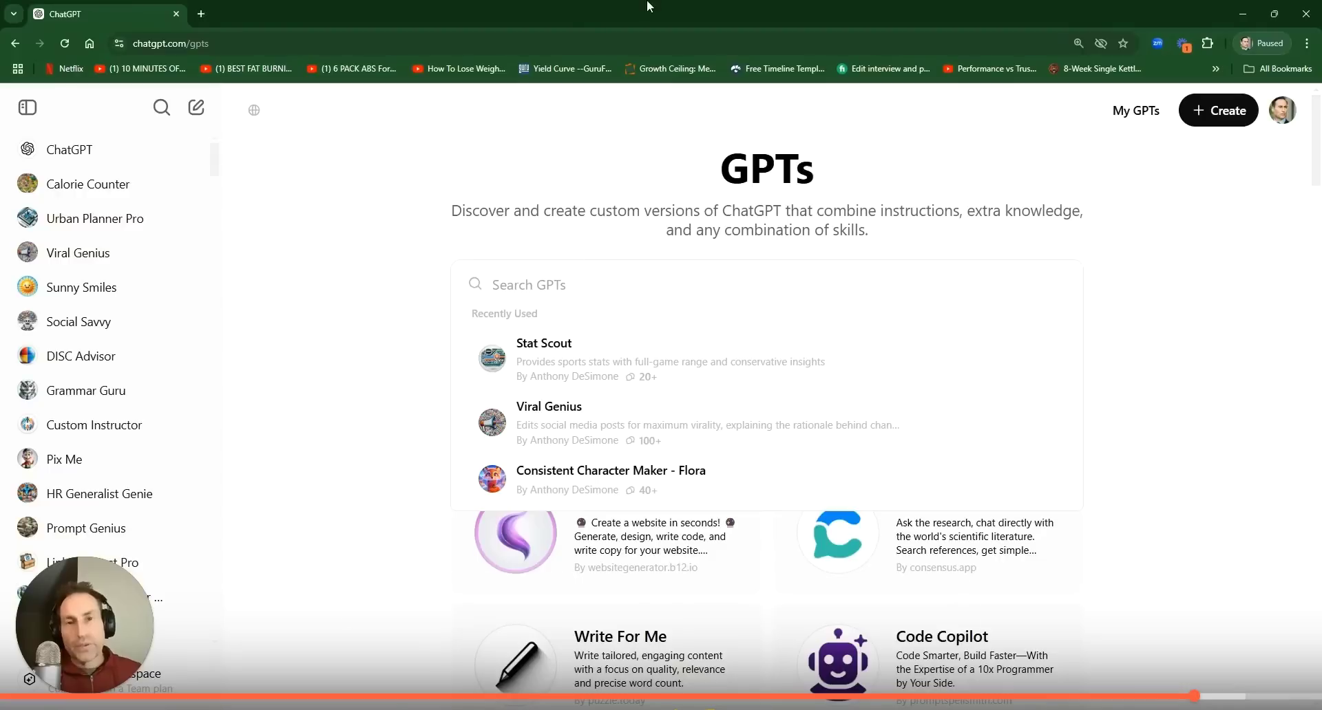
pyautogui.click(1220, 121)
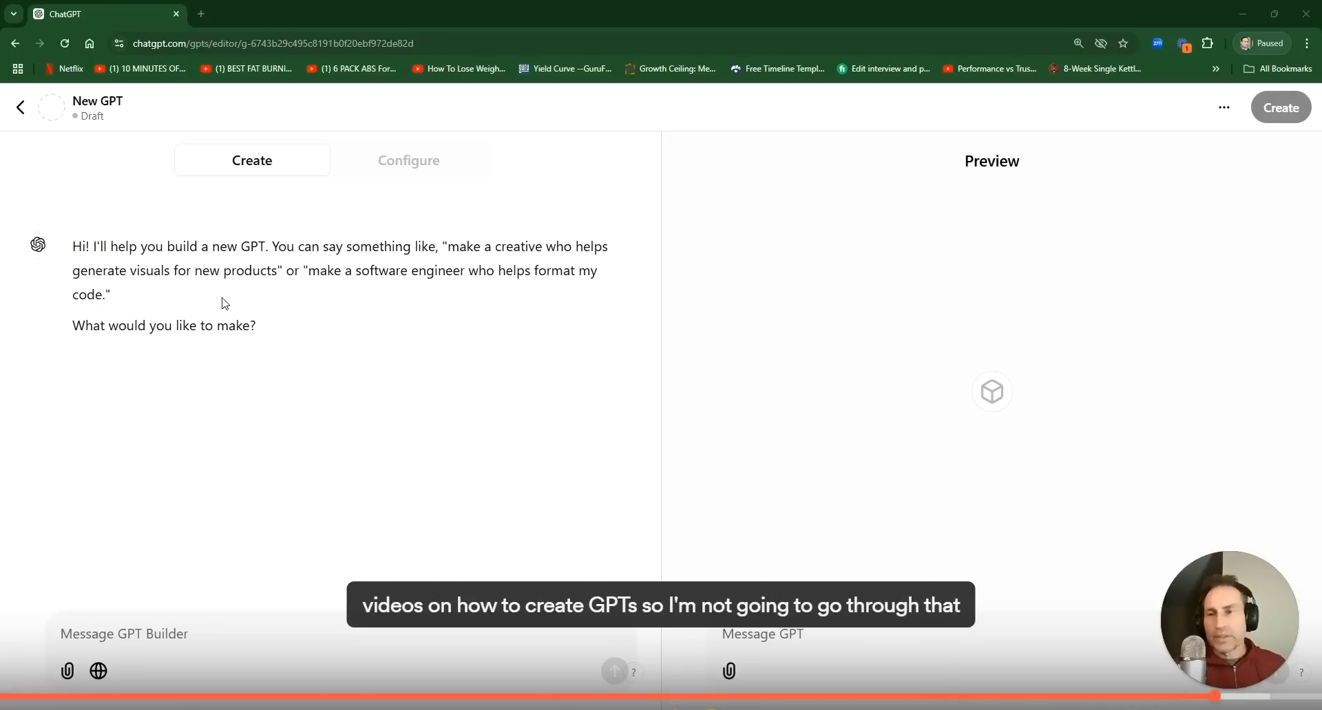
pyautogui.click(21, 107)
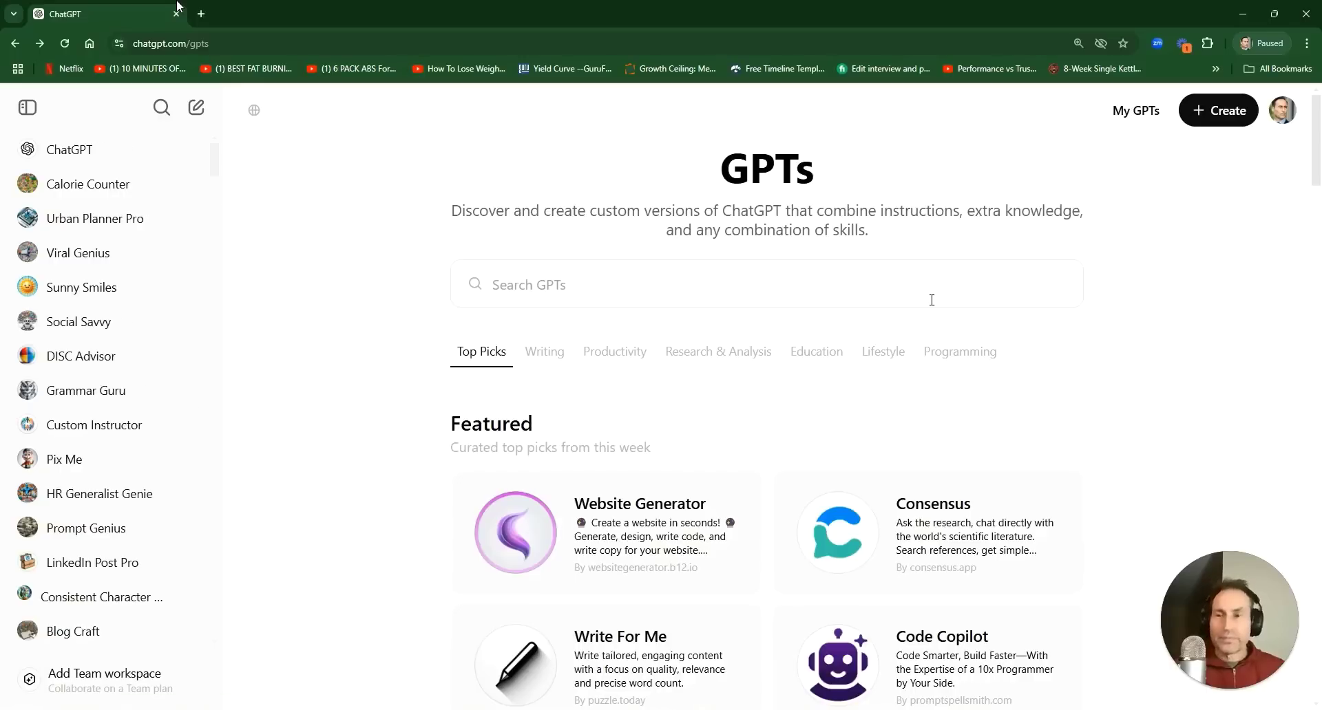
# Examine the GPT catalogue by category, from Top Picks through Productivity and Research & Analysis to Lifestyle
pyautogui.scroll(-10, 110, 423)
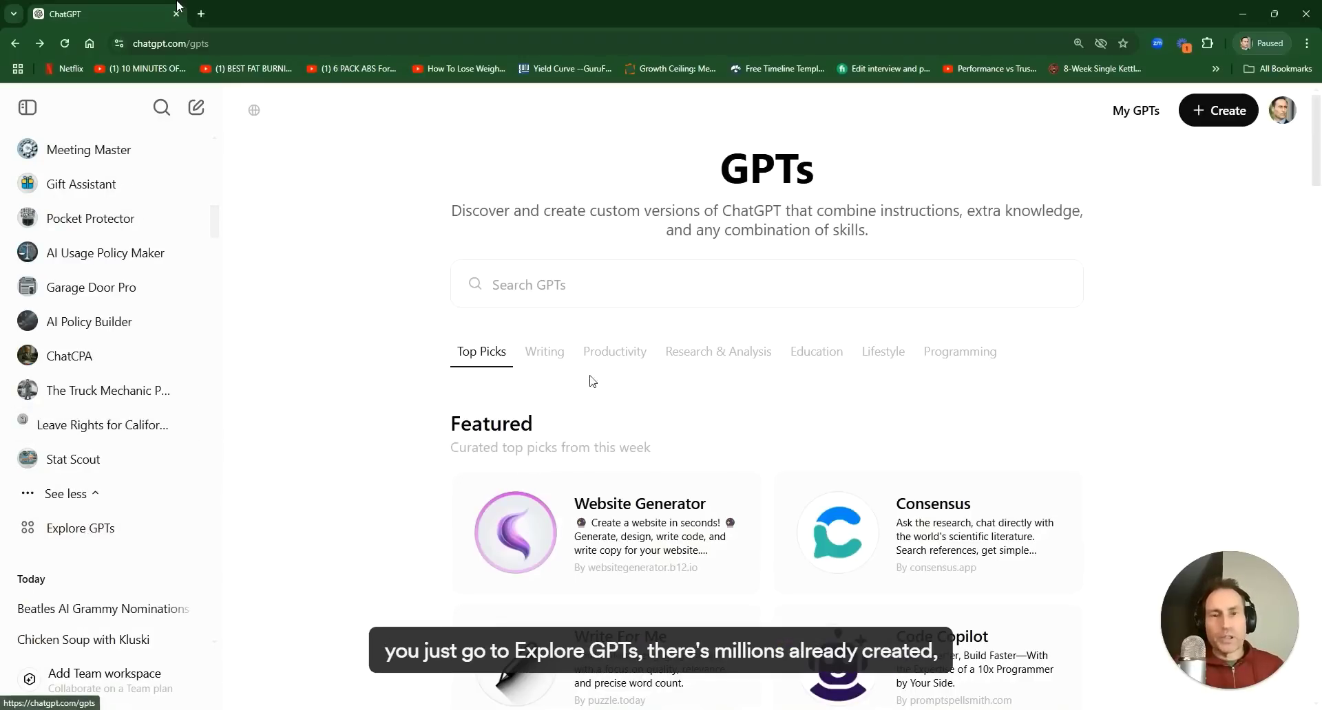
pyautogui.scroll(-10, 598, 389)
pyautogui.scroll(8, 640, 473)
pyautogui.scroll(-5, 618, 463)
pyautogui.scroll(1, 618, 462)
pyautogui.scroll(1, 618, 462)
pyautogui.scroll(-3, 618, 462)
pyautogui.scroll(-20, 618, 462)
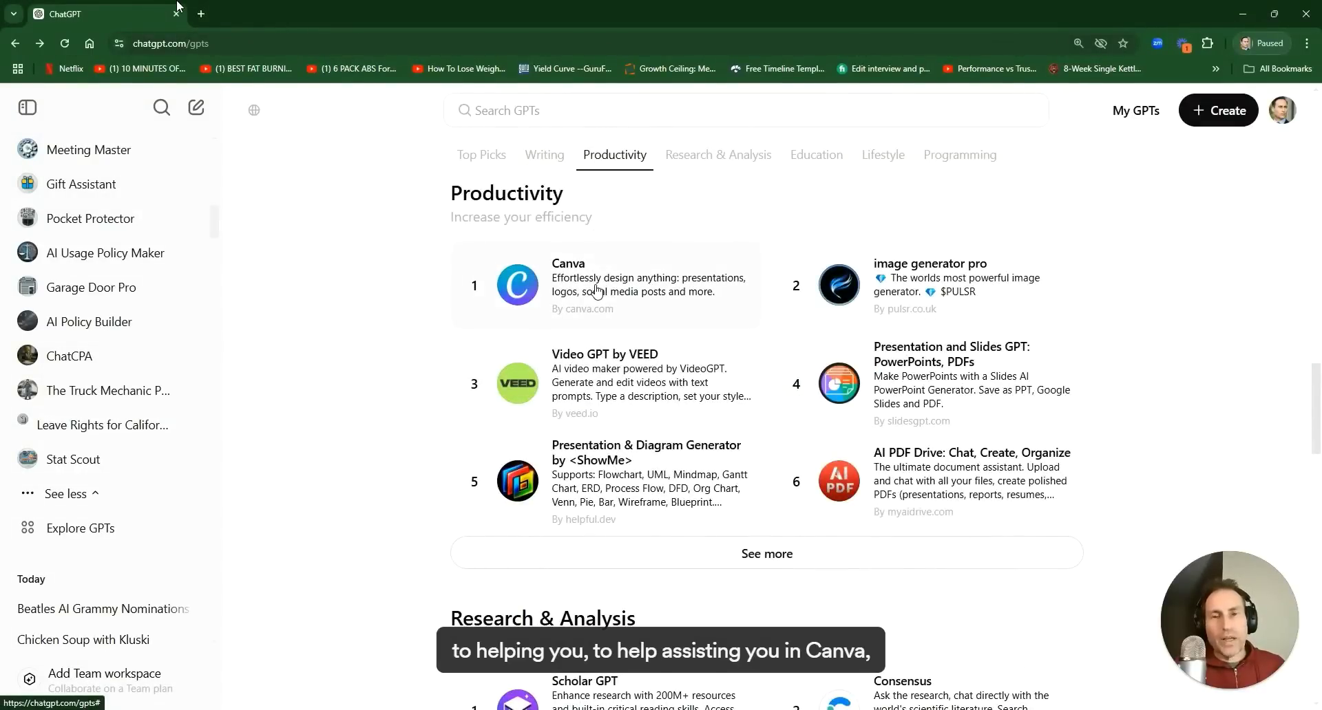
pyautogui.scroll(-5, 596, 292)
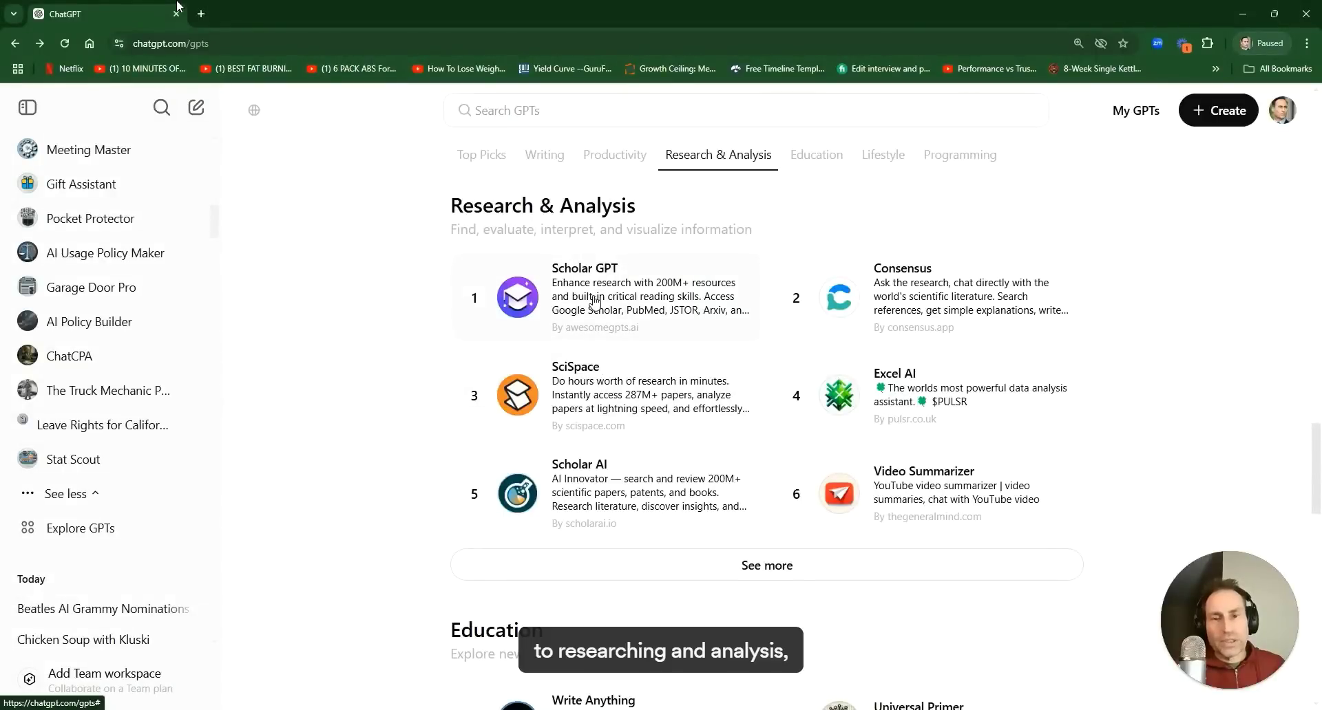
pyautogui.scroll(-6, 594, 301)
pyautogui.scroll(-6, 609, 337)
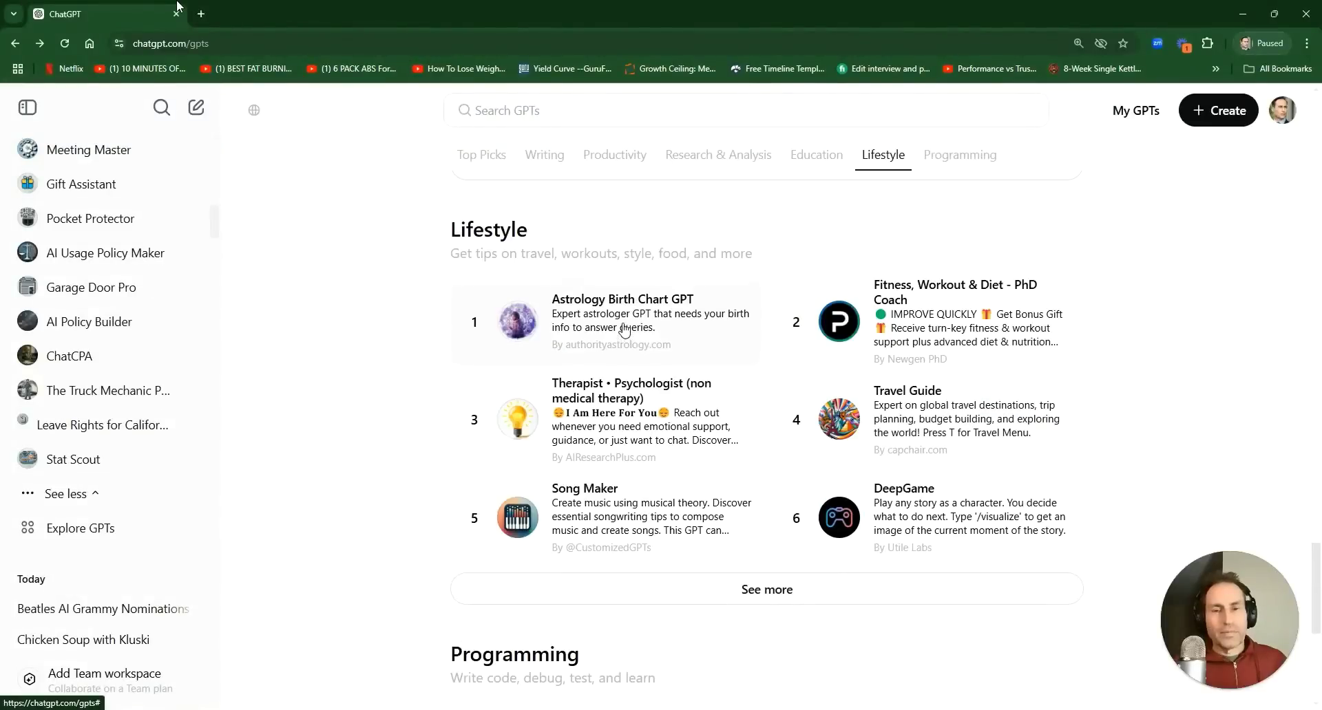